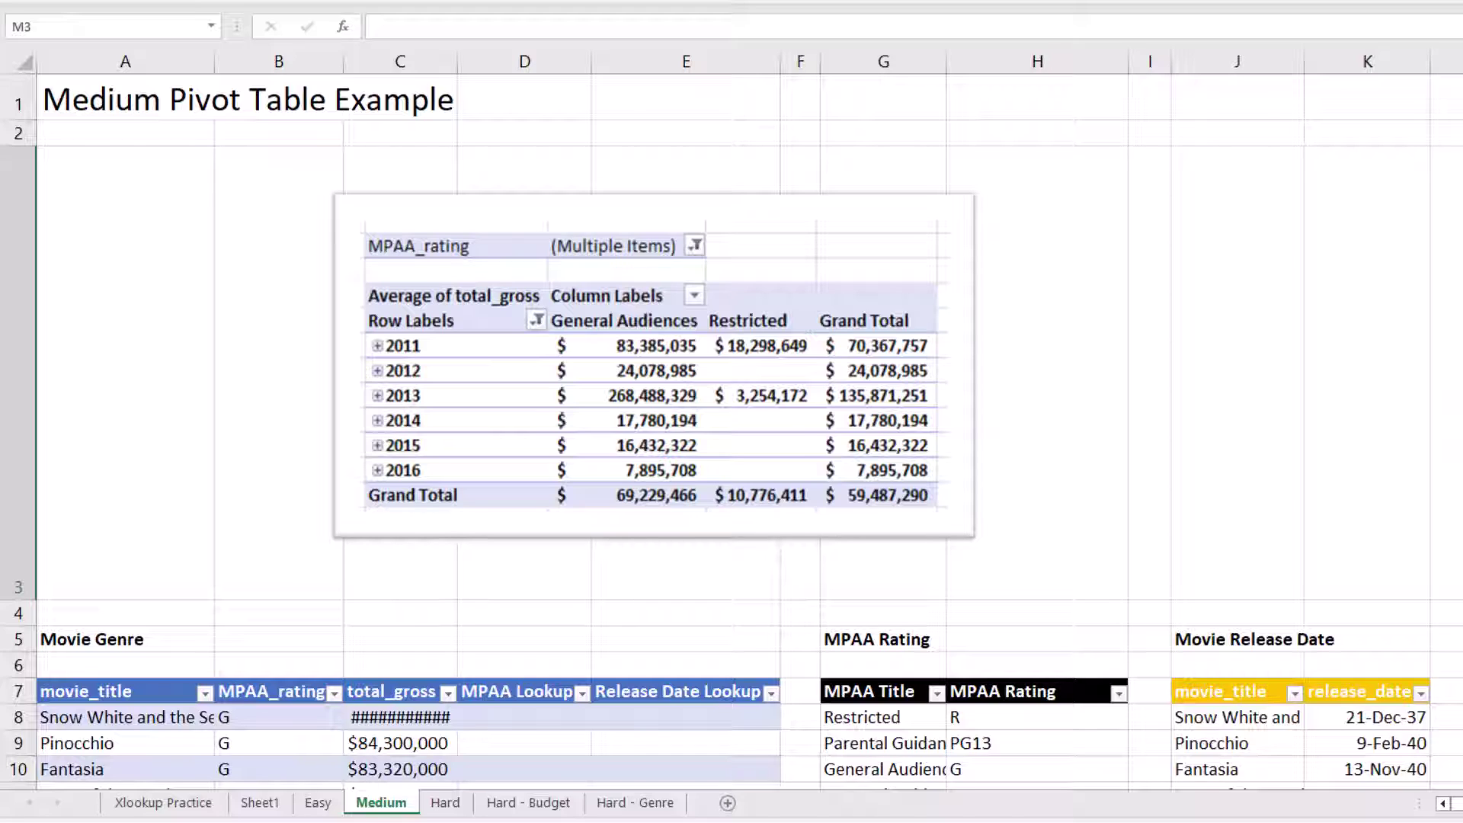
# Highlight the MPAA Lookup and Release Date Lookup column cells, then clear the highlight
pyautogui.scroll(-5, 732, 432)
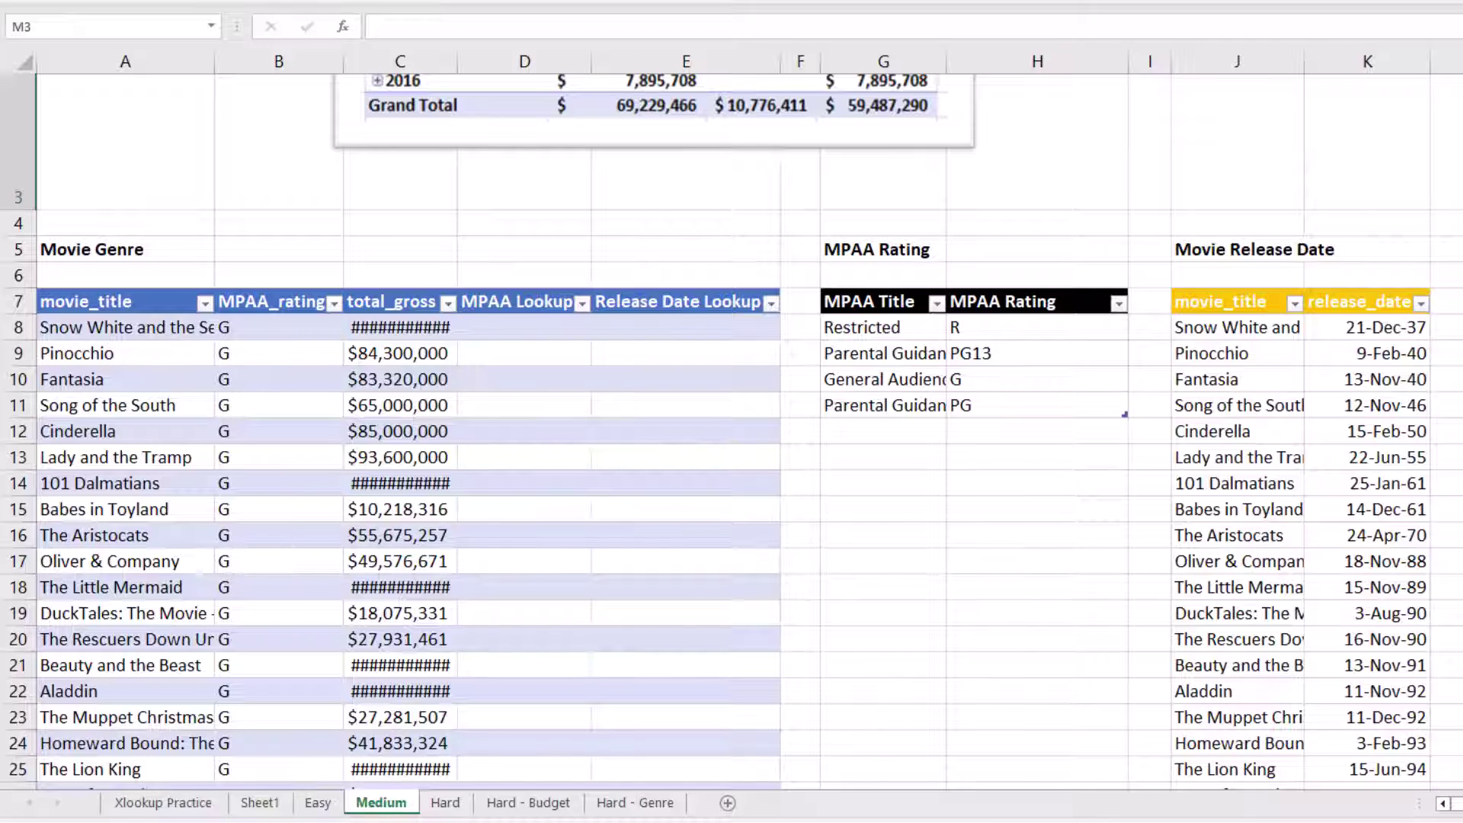
pyautogui.click(510, 287)
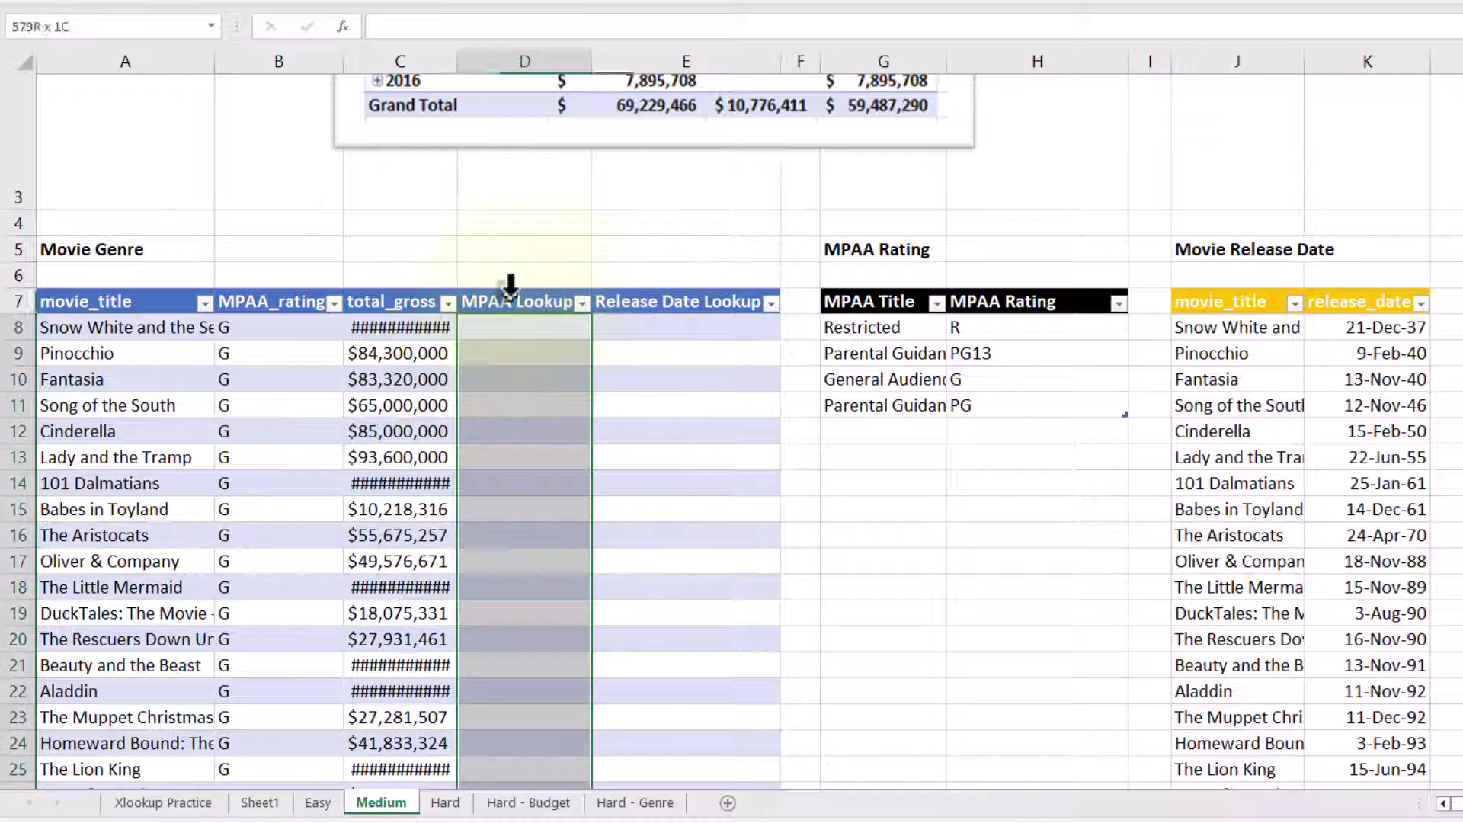
pyautogui.click(647, 287)
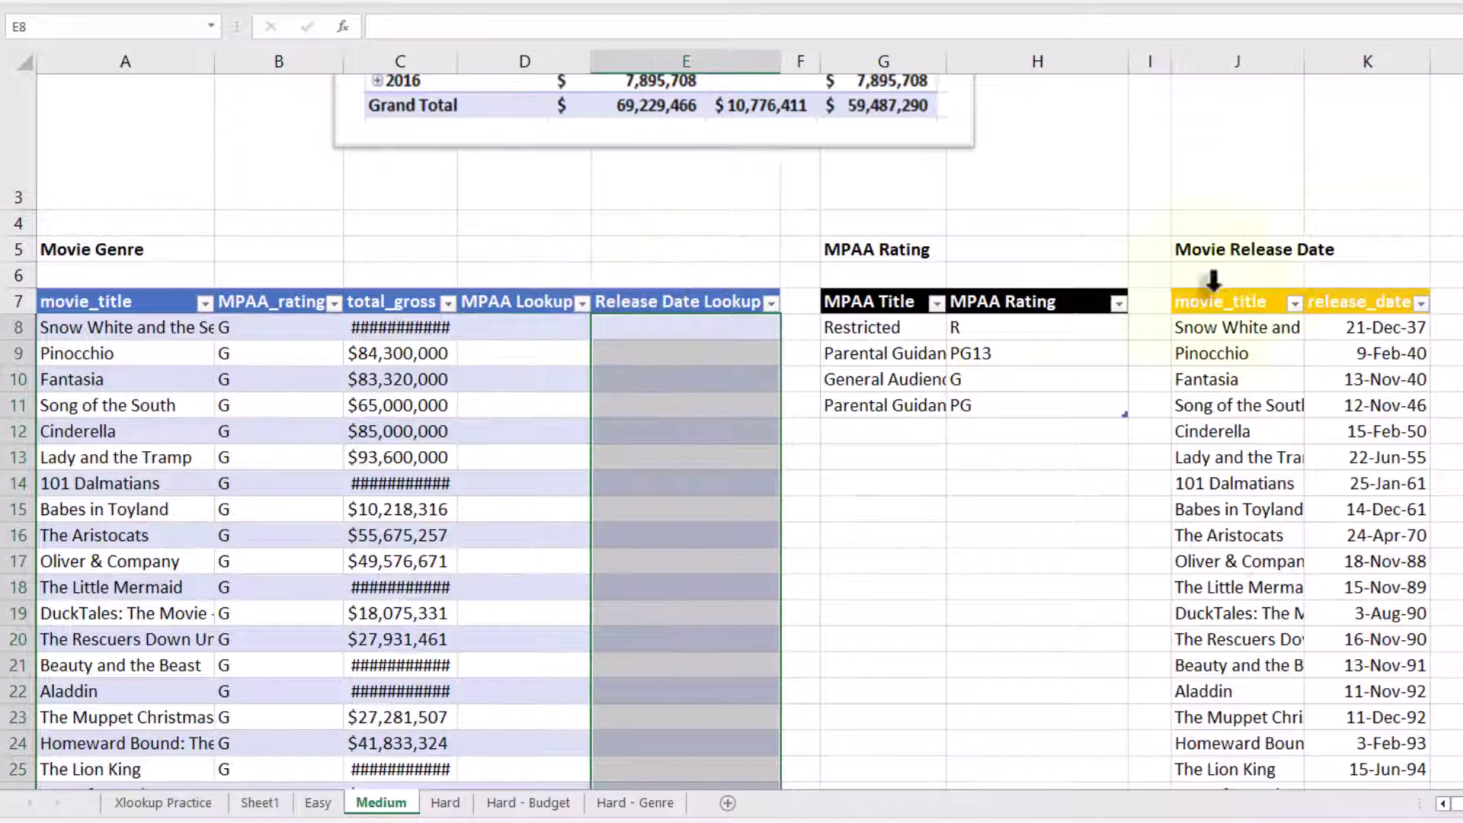
pyautogui.click(1446, 301)
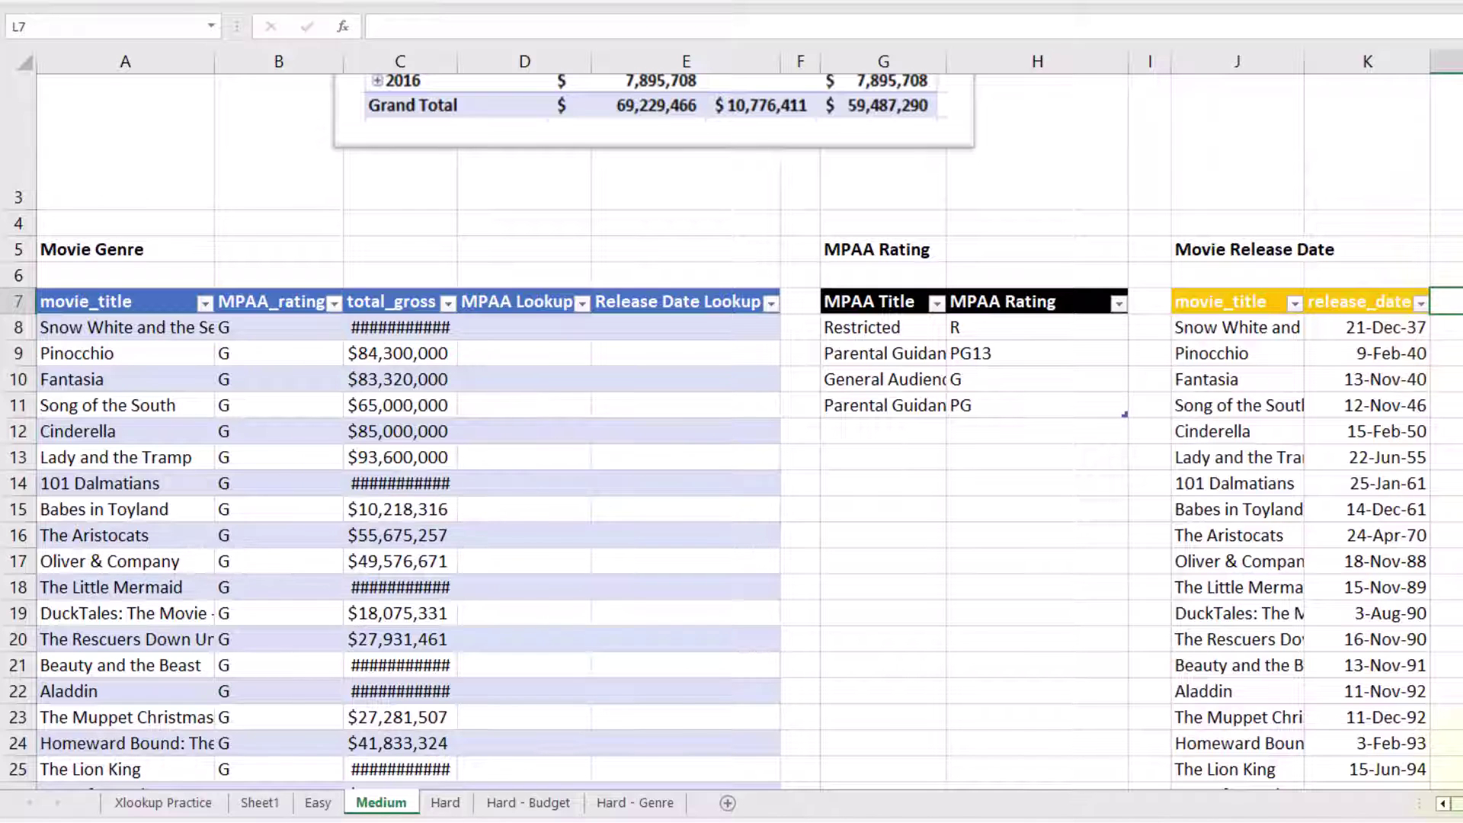
# Highlight the Categories, Sale ID and Category columns of the two XLOOKUP example tables
pyautogui.hscroll(5, 477, 565)
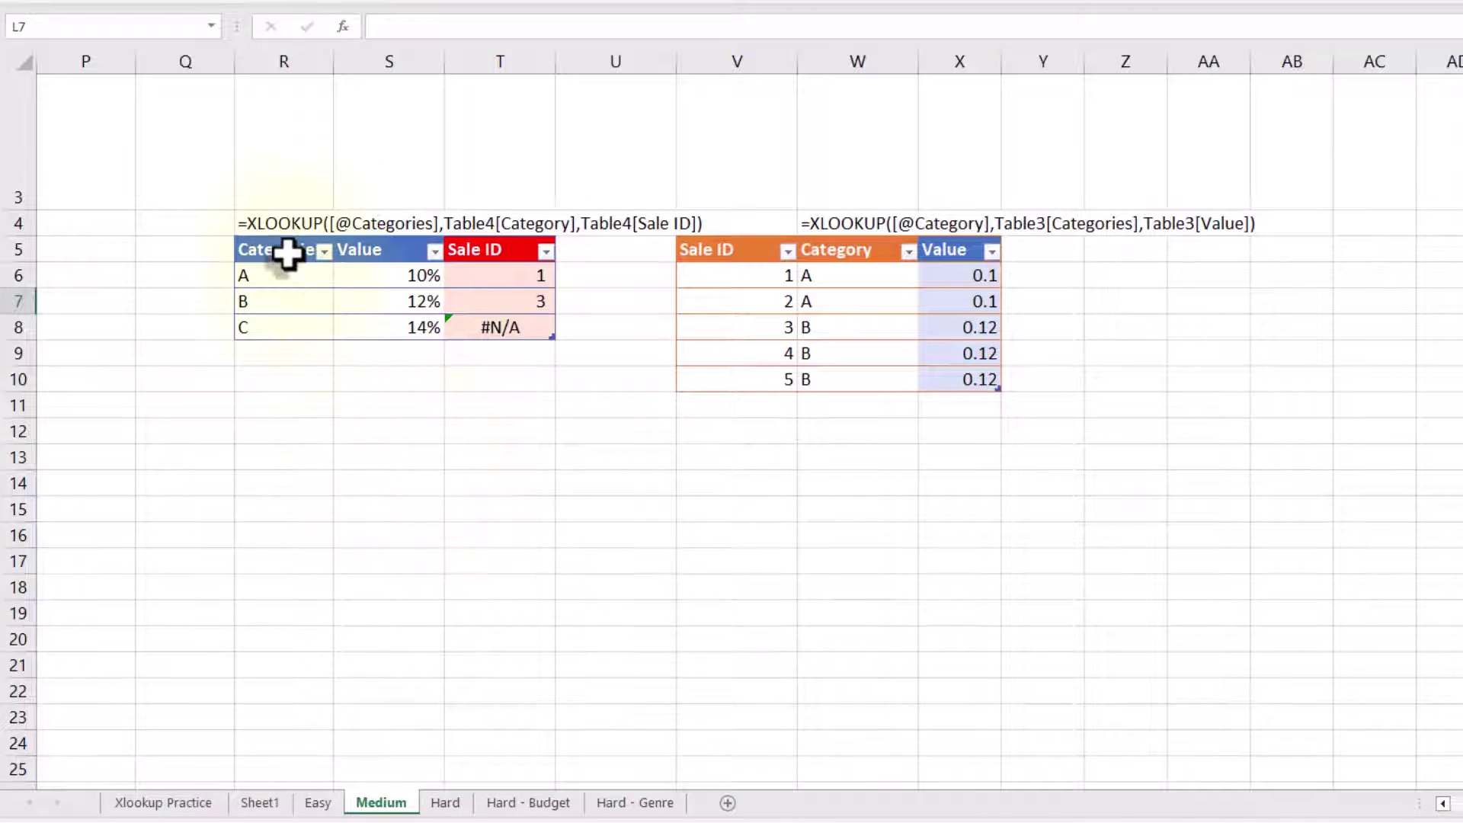
pyautogui.moveTo(287, 249); pyautogui.dragTo(368, 328)
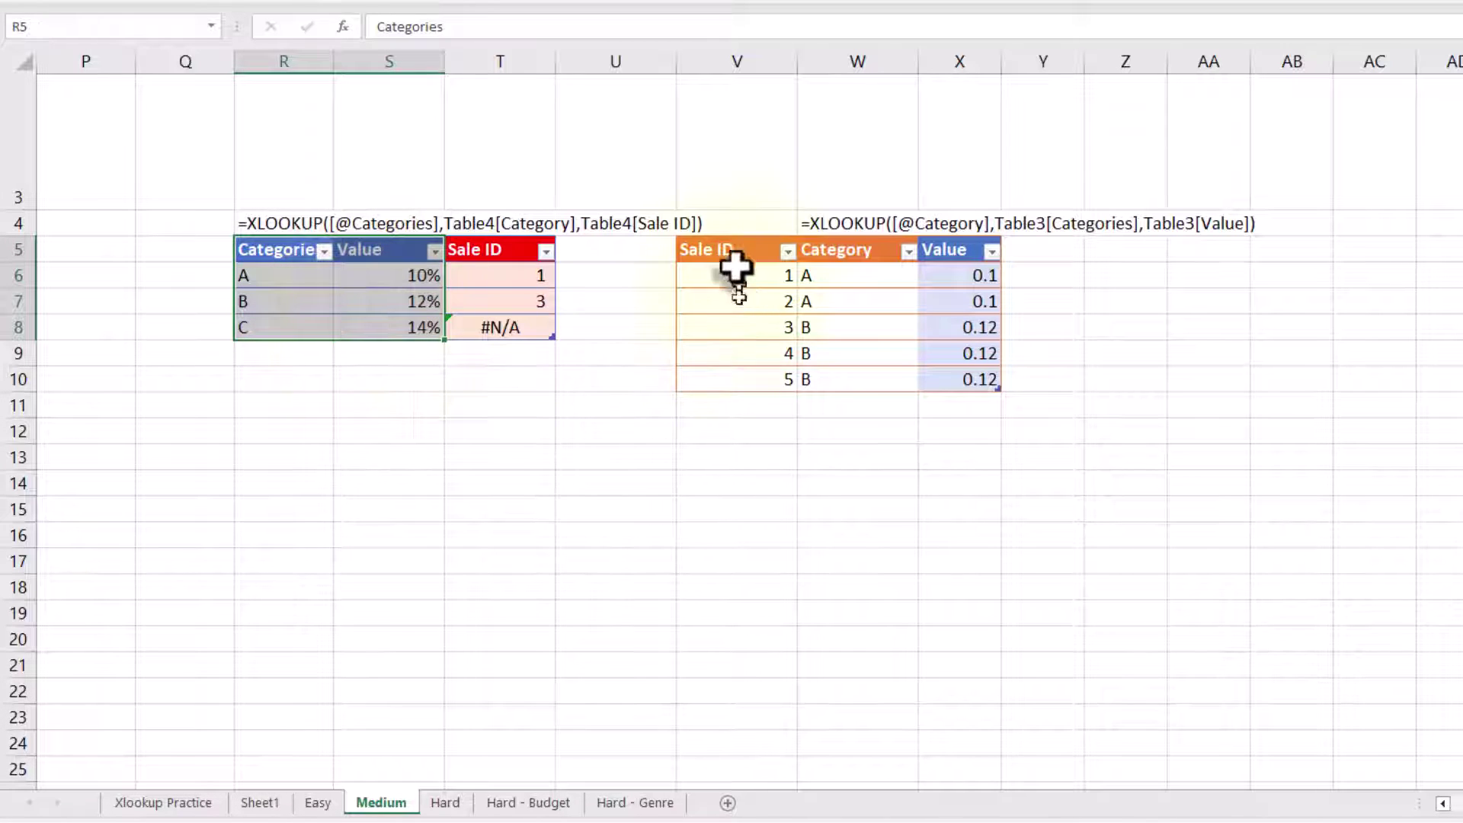
pyautogui.moveTo(735, 252); pyautogui.dragTo(747, 381)
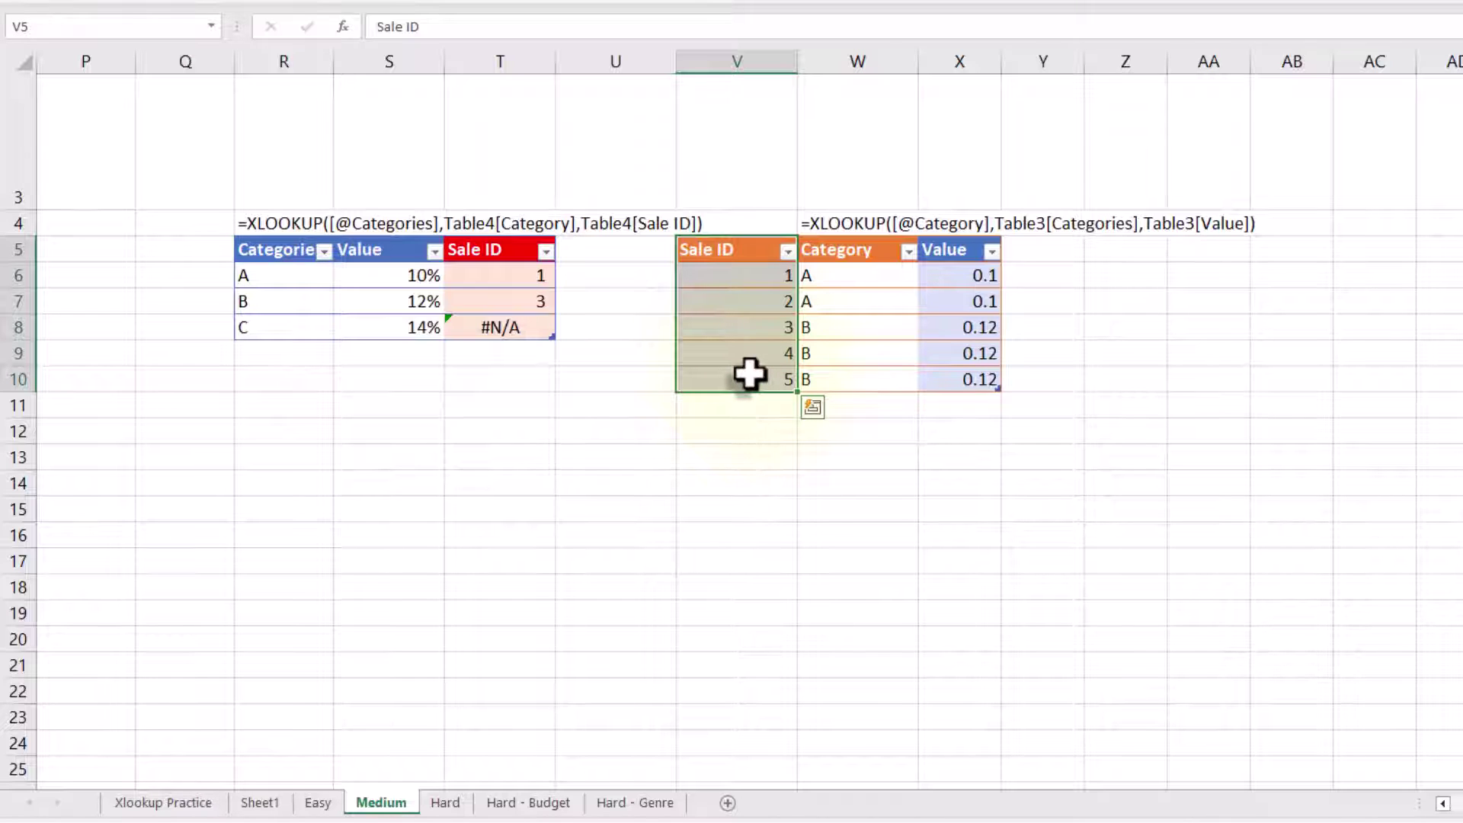
pyautogui.moveTo(843, 253); pyautogui.dragTo(846, 370)
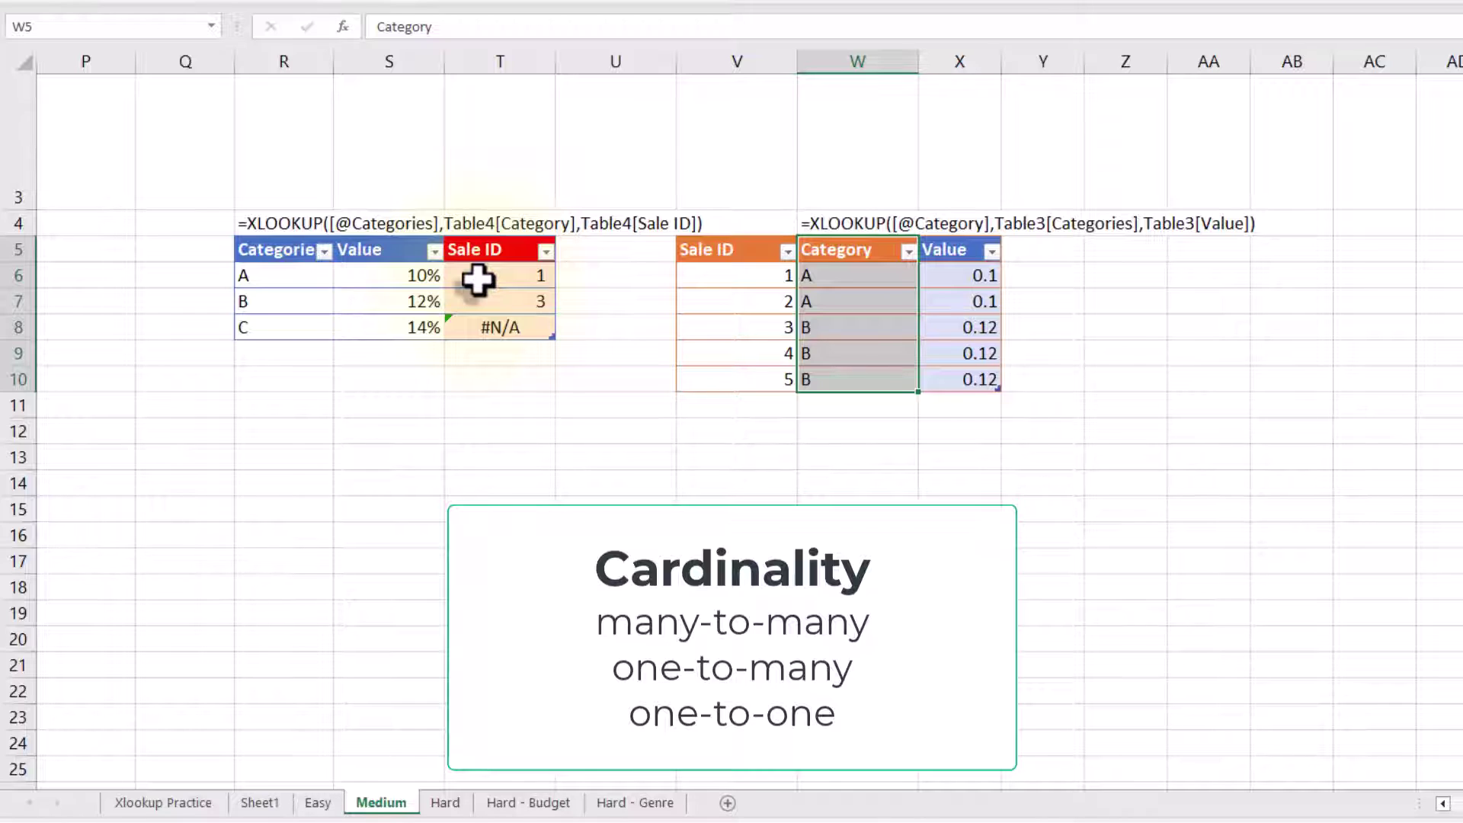
pyautogui.click(288, 279)
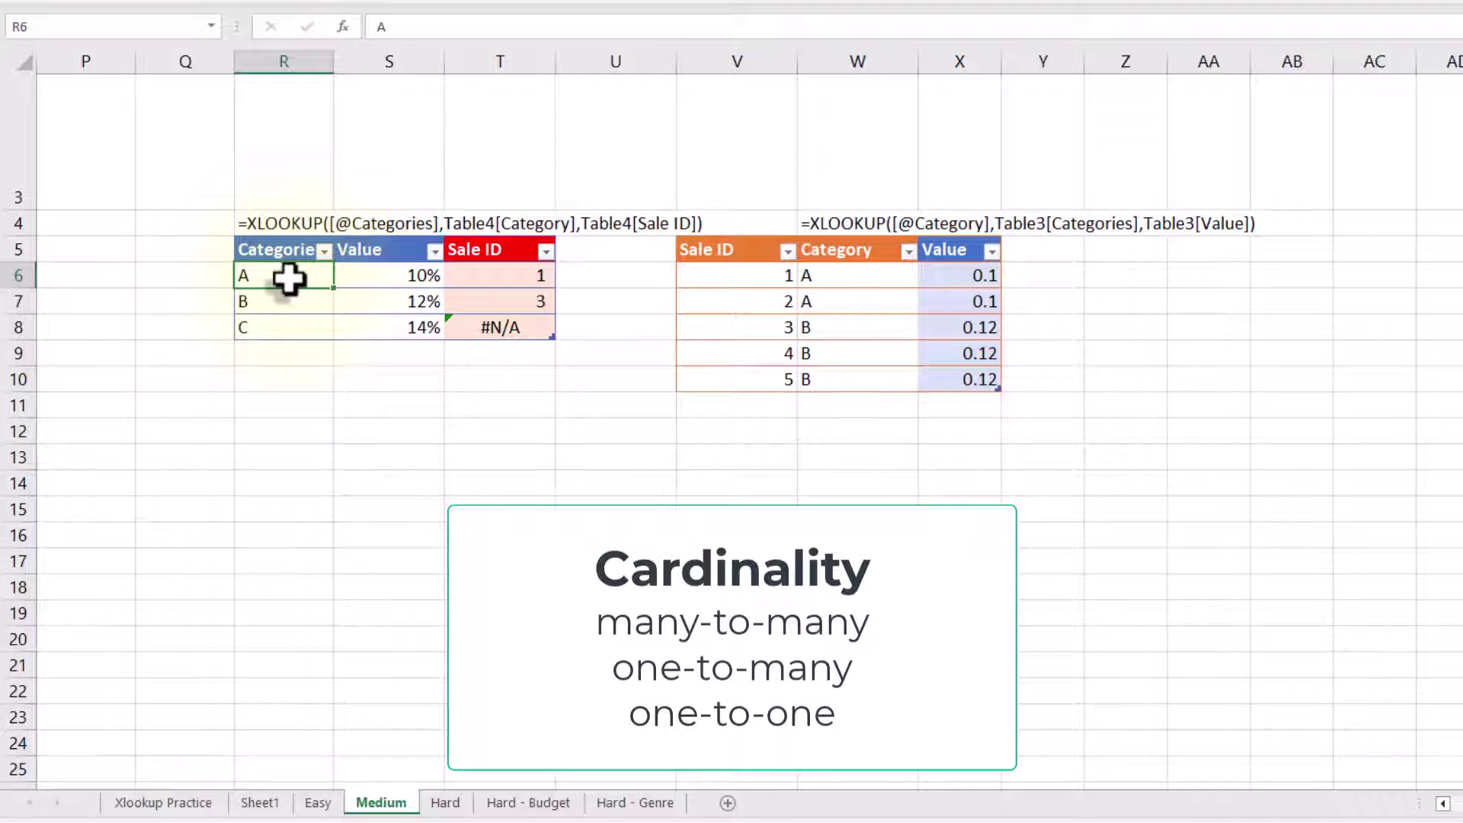
pyautogui.moveTo(838, 274); pyautogui.dragTo(842, 313)
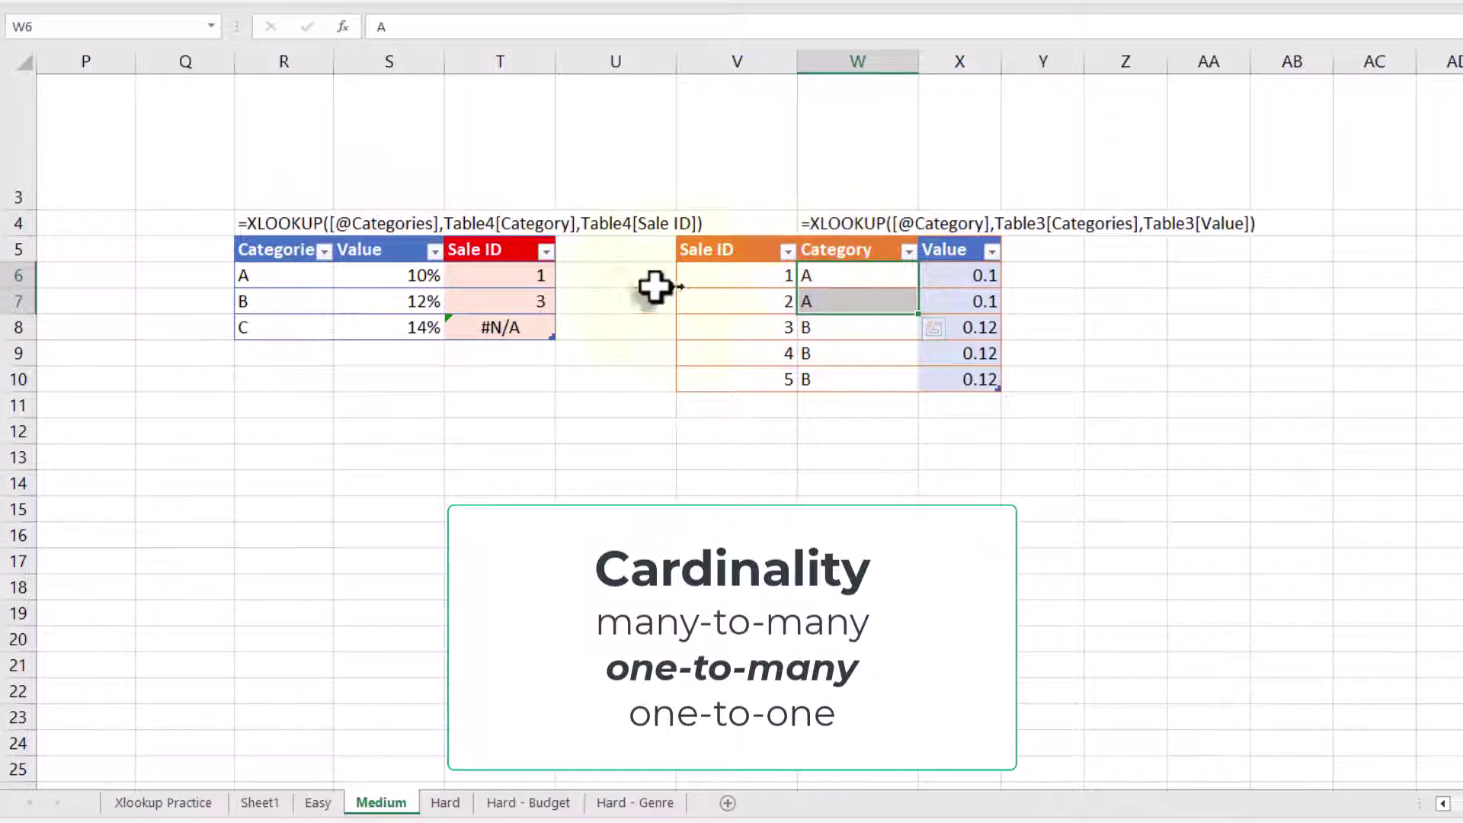
pyautogui.click(492, 281)
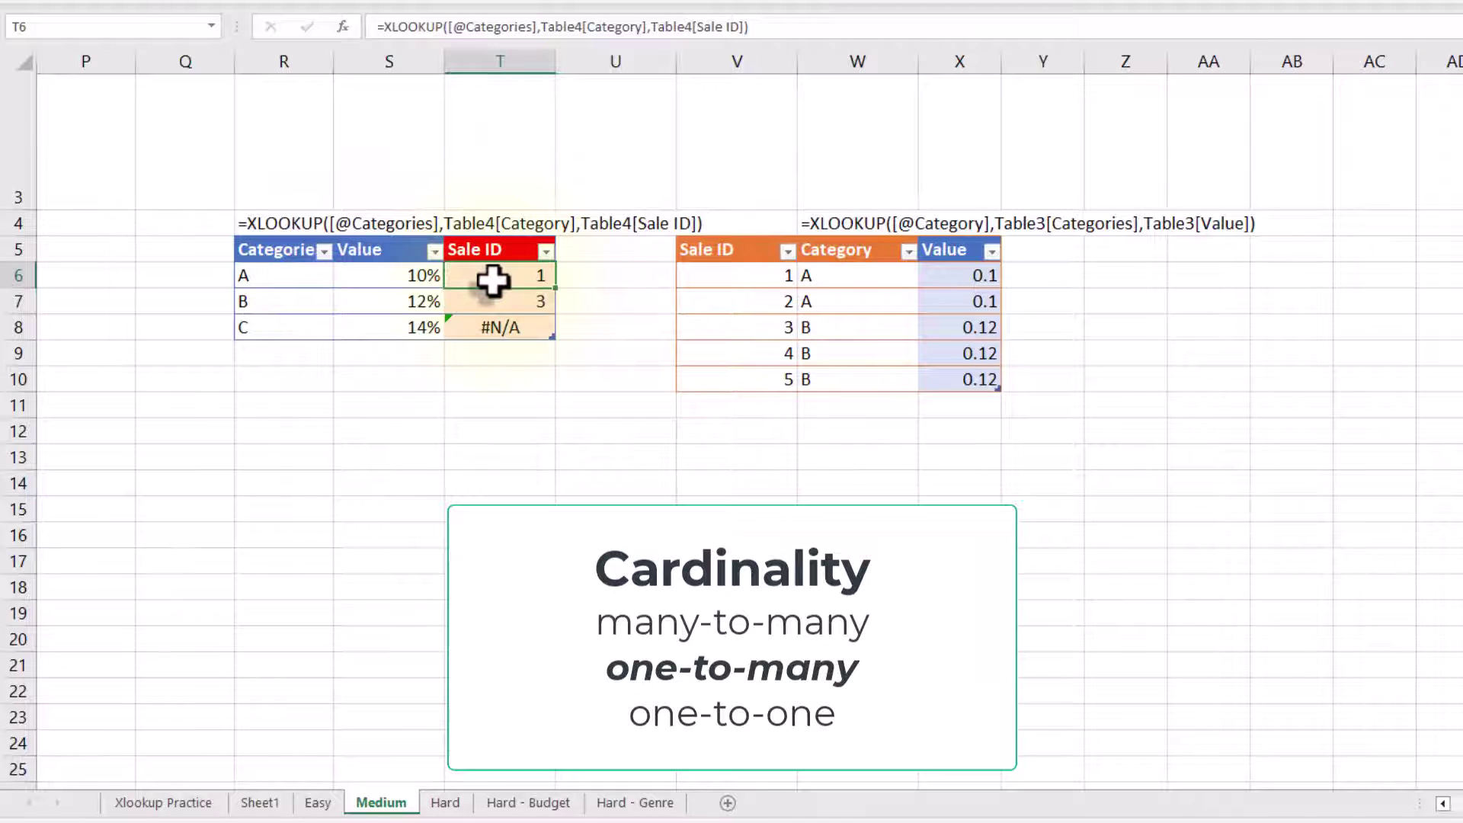
pyautogui.doubleClick(492, 281)
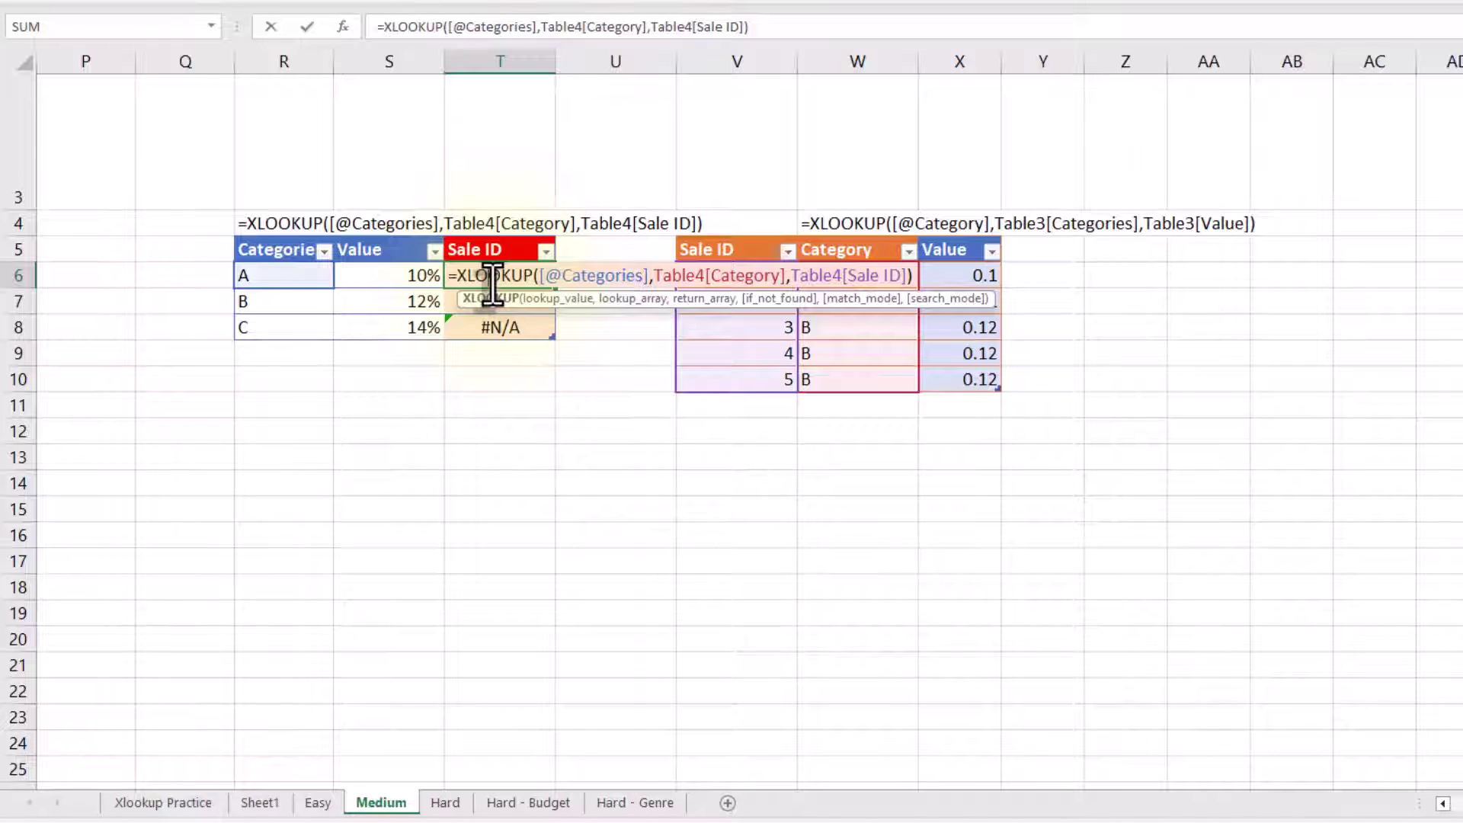
pyautogui.press('Return')
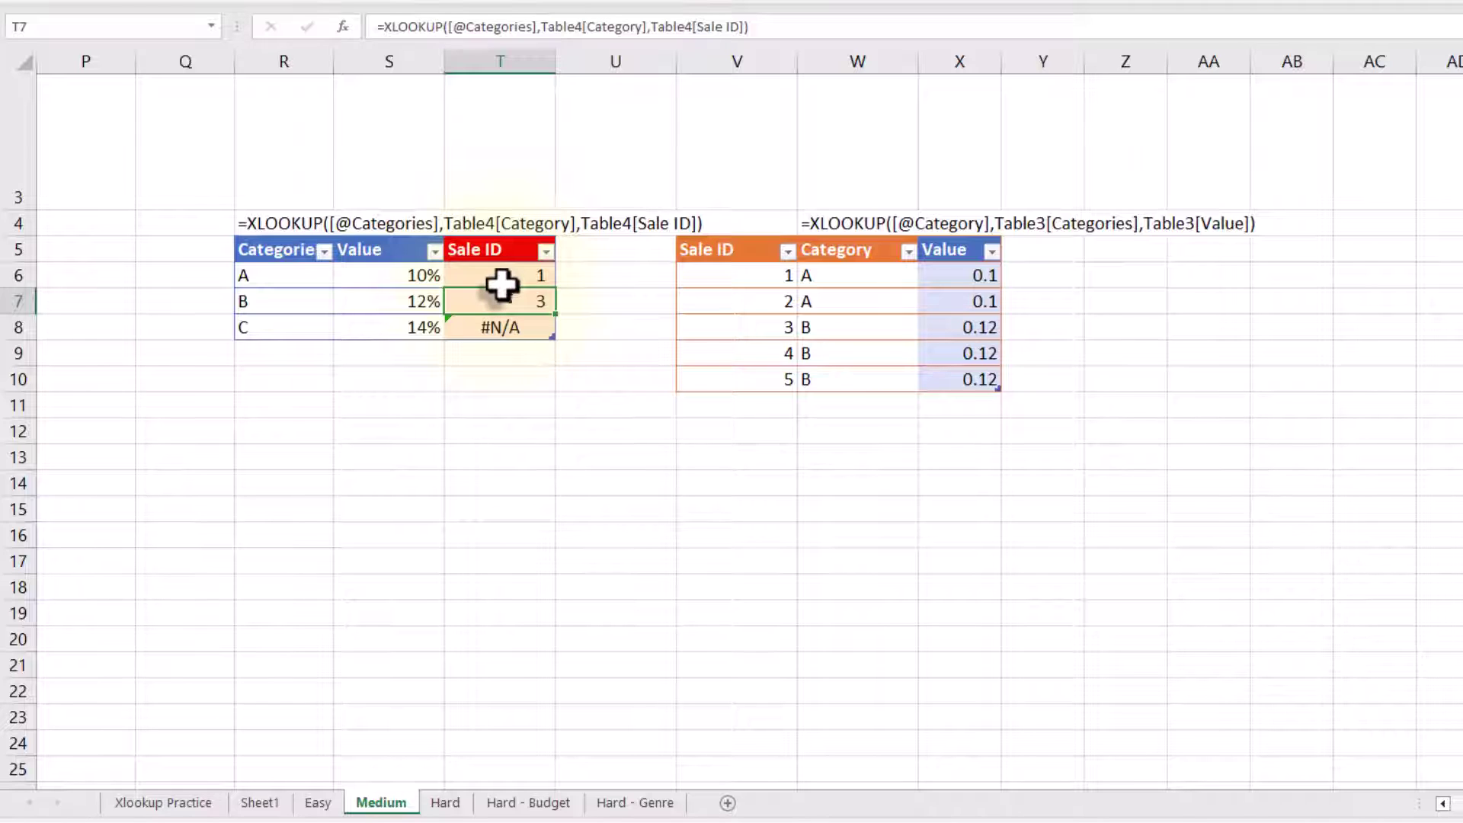
pyautogui.click(768, 283)
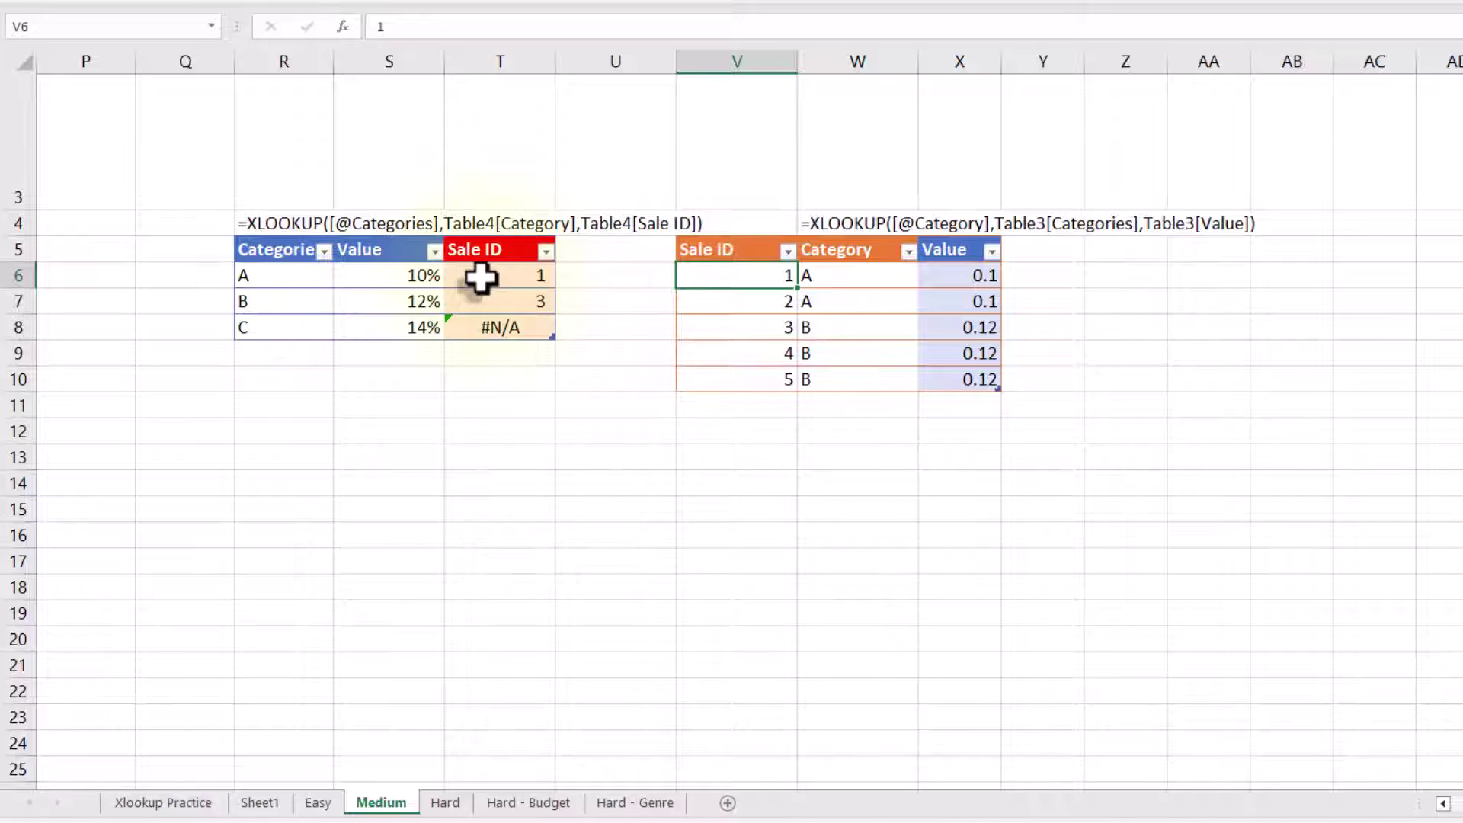
pyautogui.click(936, 278)
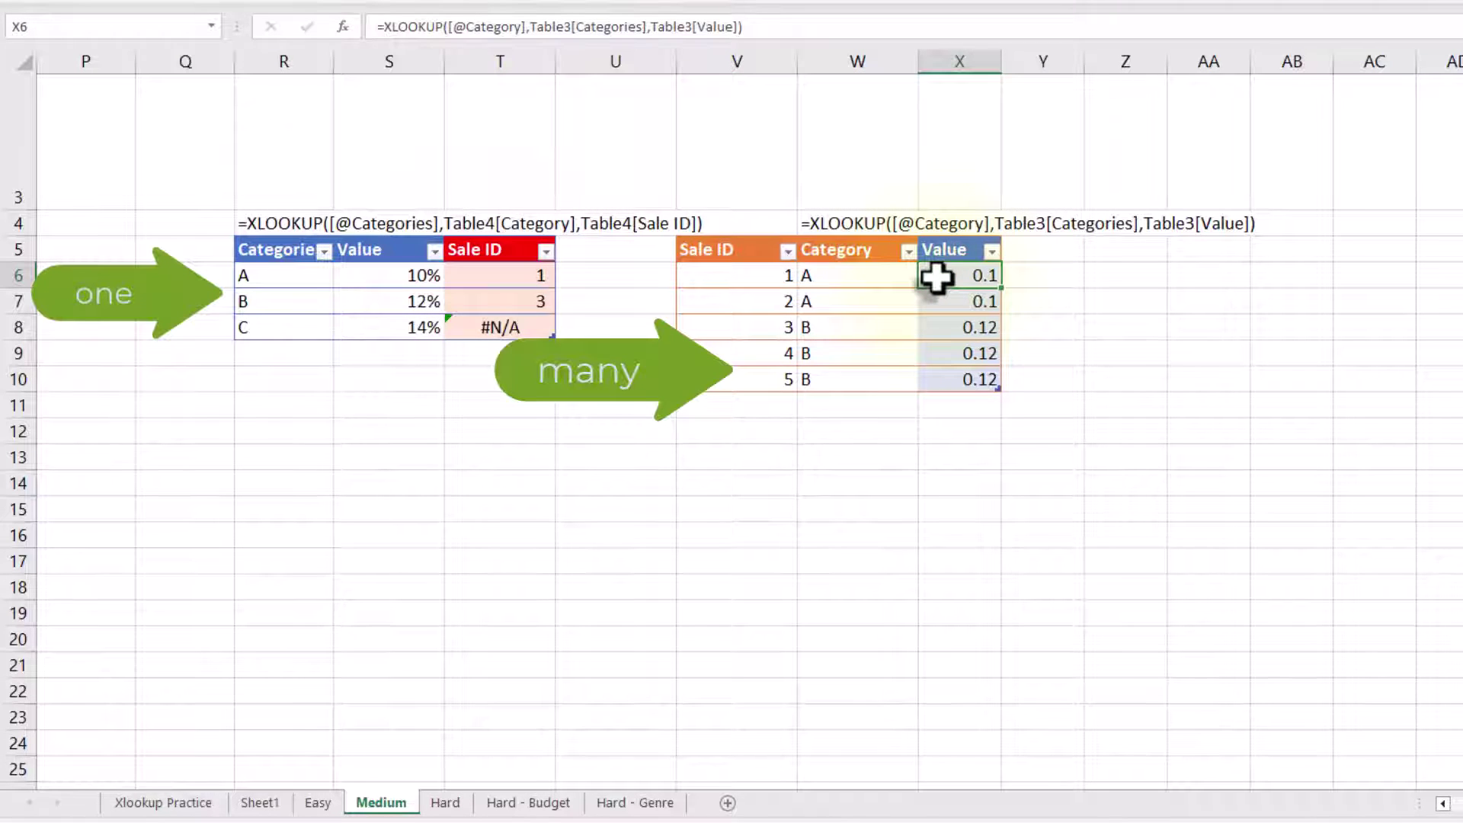
pyautogui.click(833, 279)
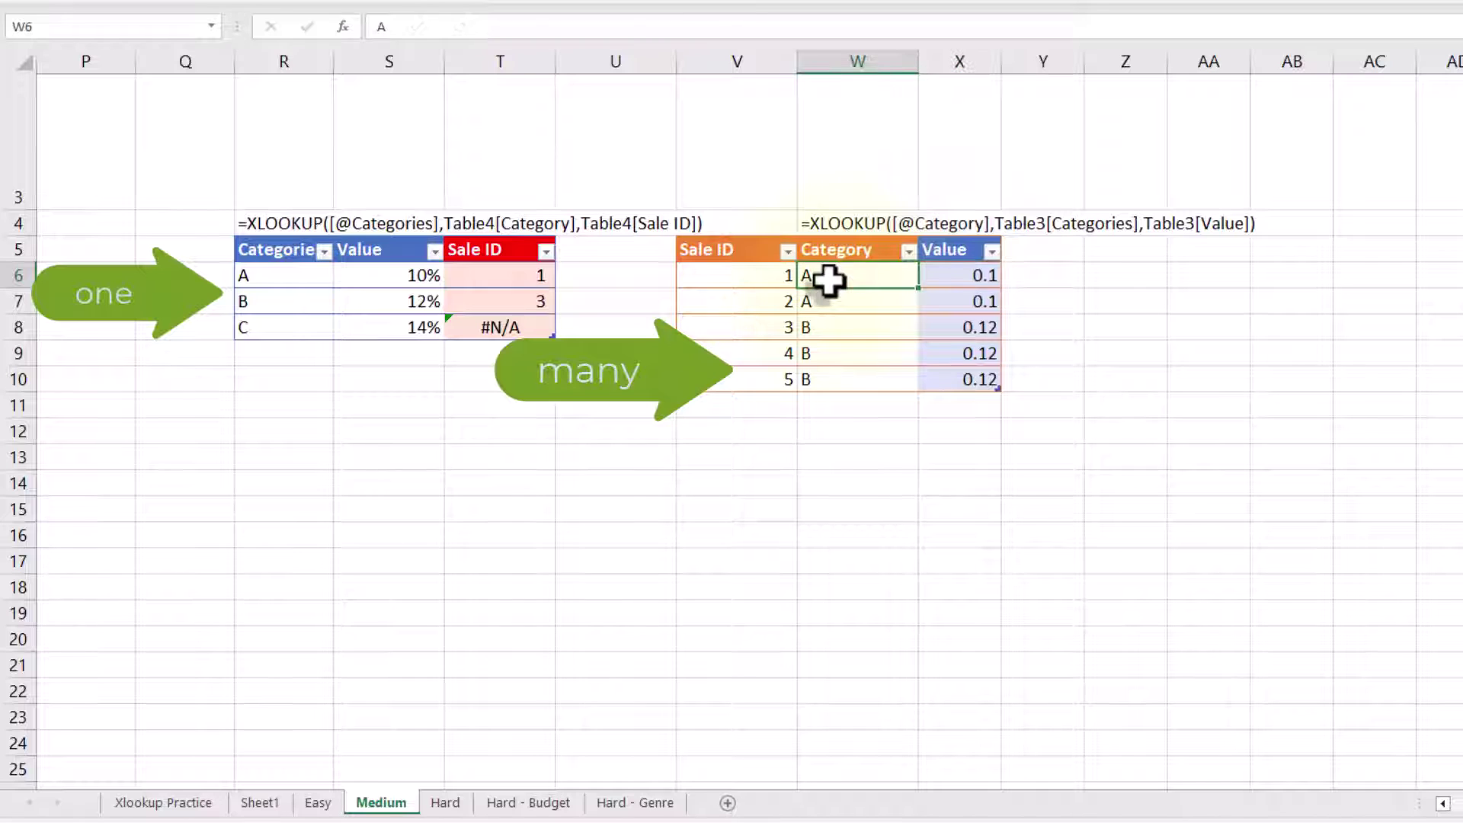
pyautogui.click(280, 276)
pyautogui.click(370, 276)
pyautogui.click(931, 279)
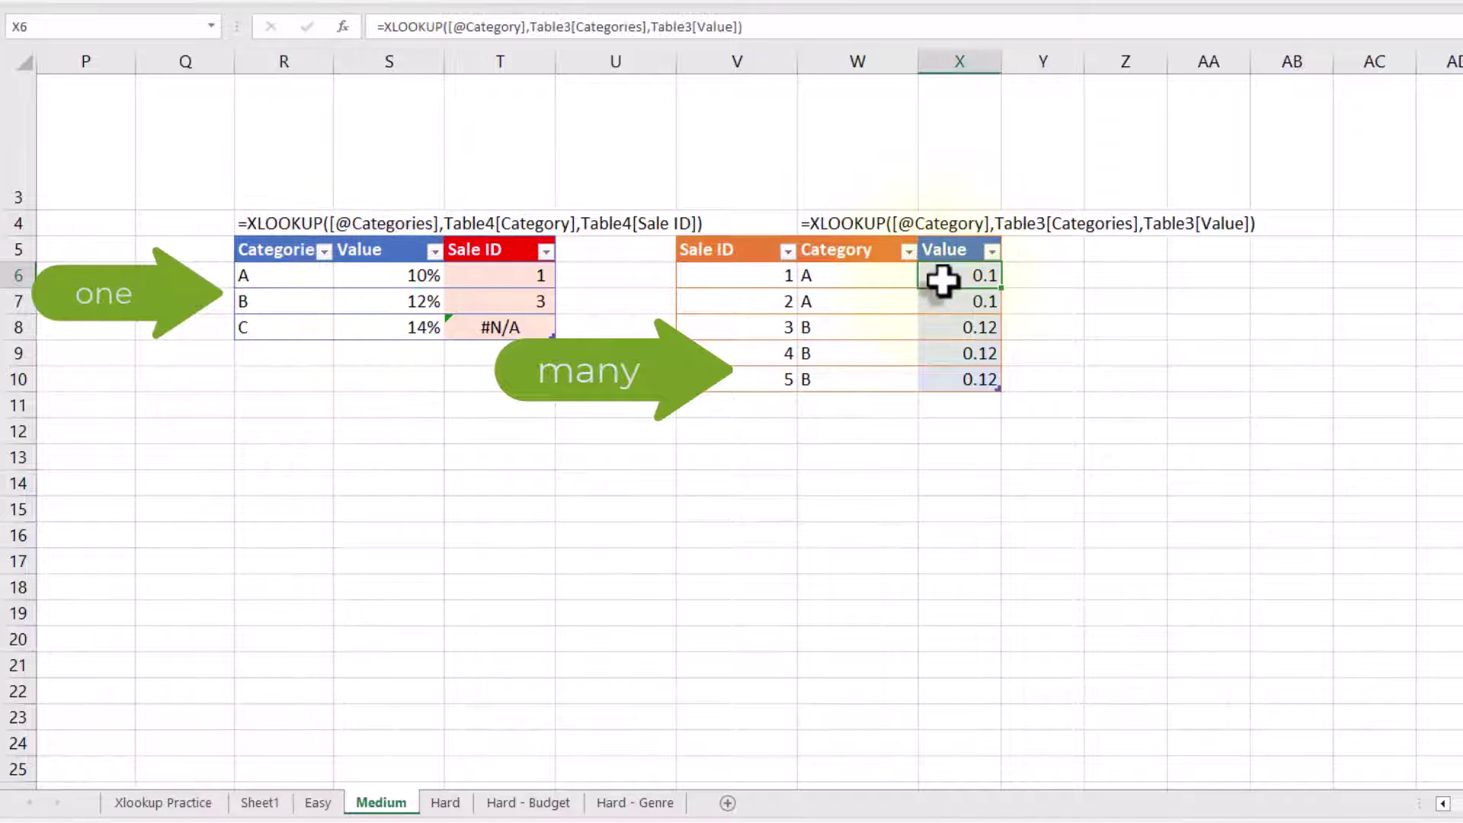
pyautogui.click(952, 303)
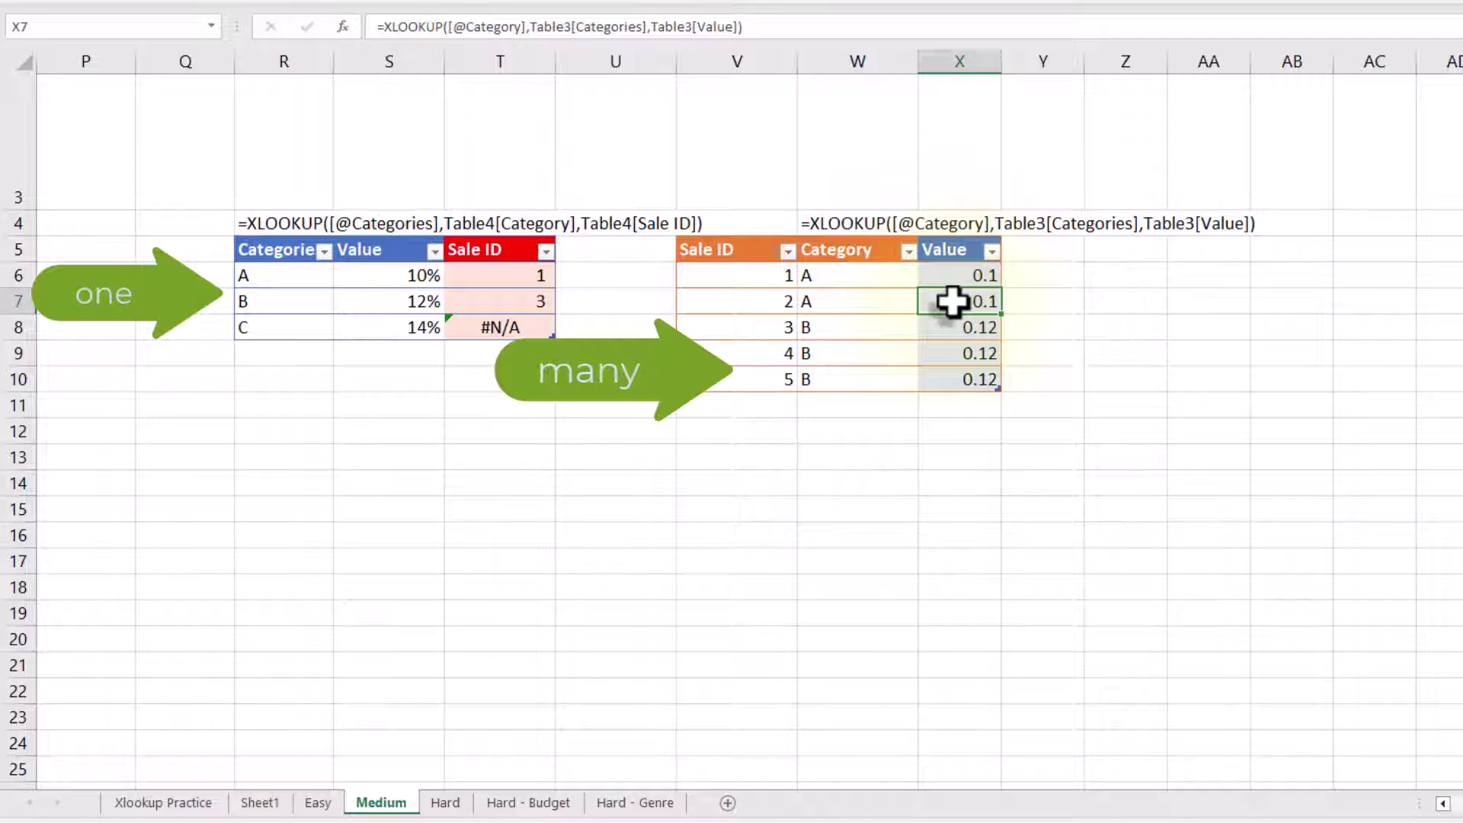
pyautogui.click(830, 303)
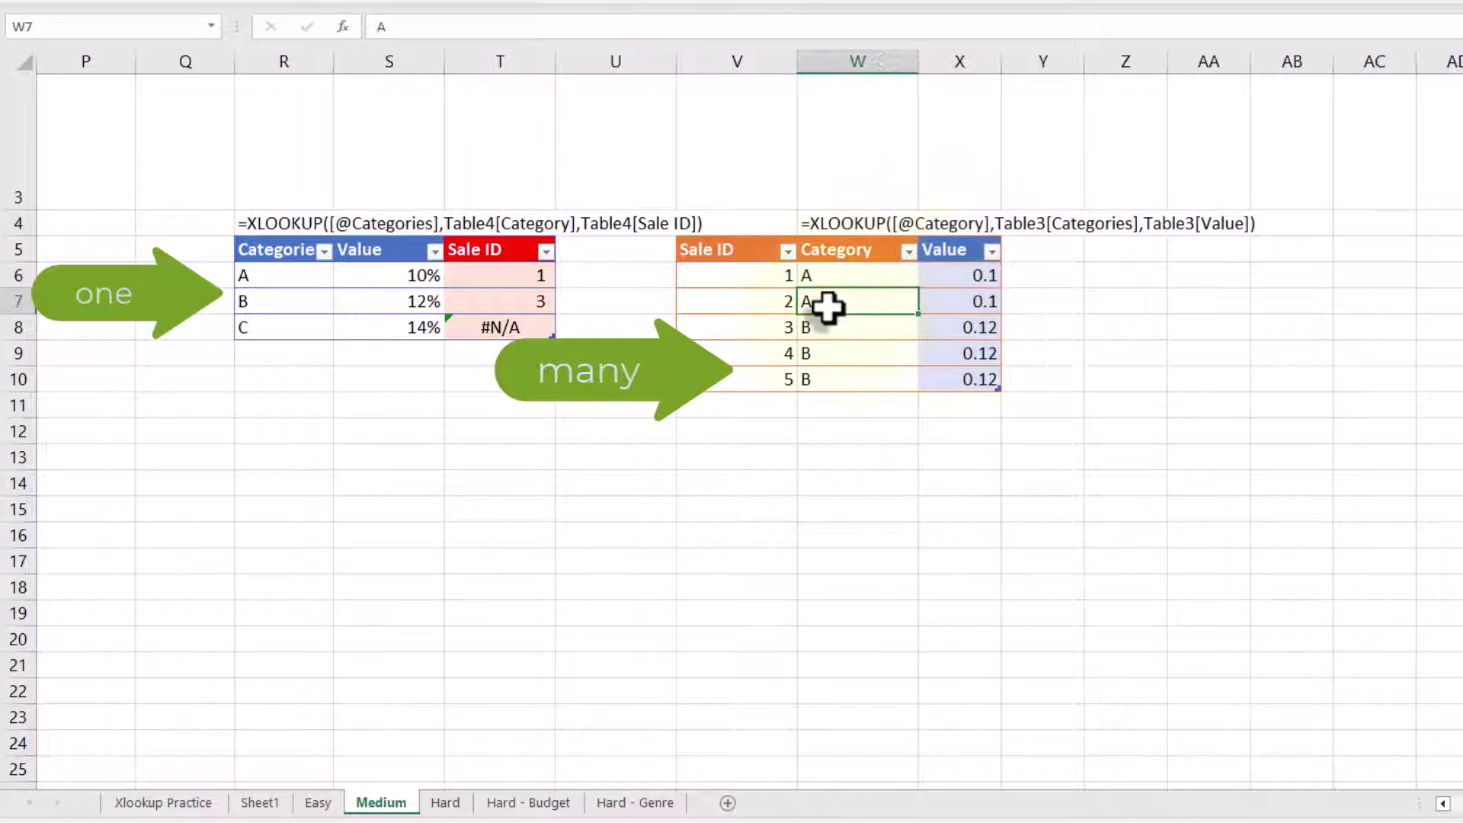
pyautogui.click(290, 272)
pyautogui.click(398, 274)
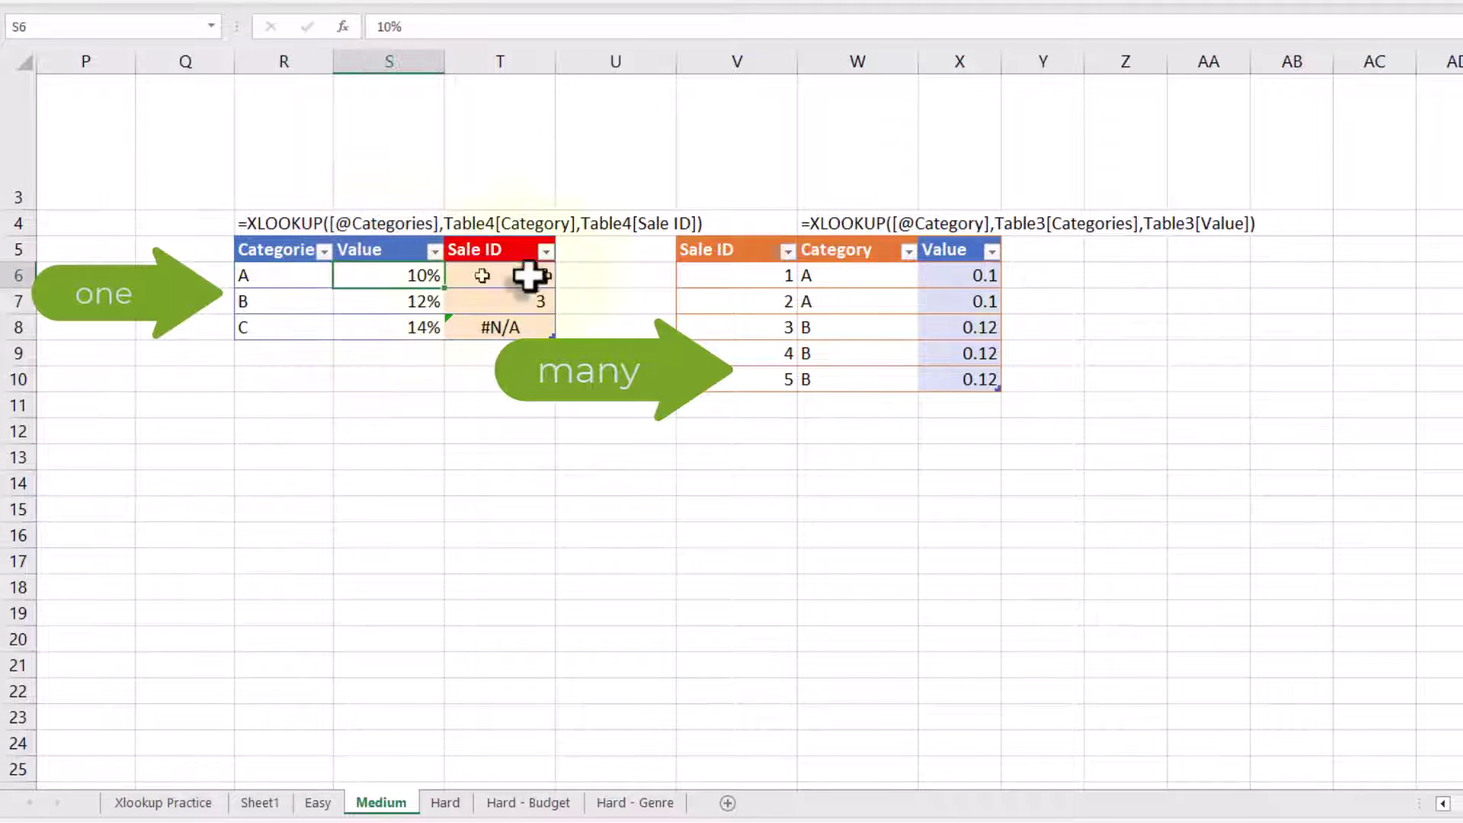
pyautogui.click(948, 306)
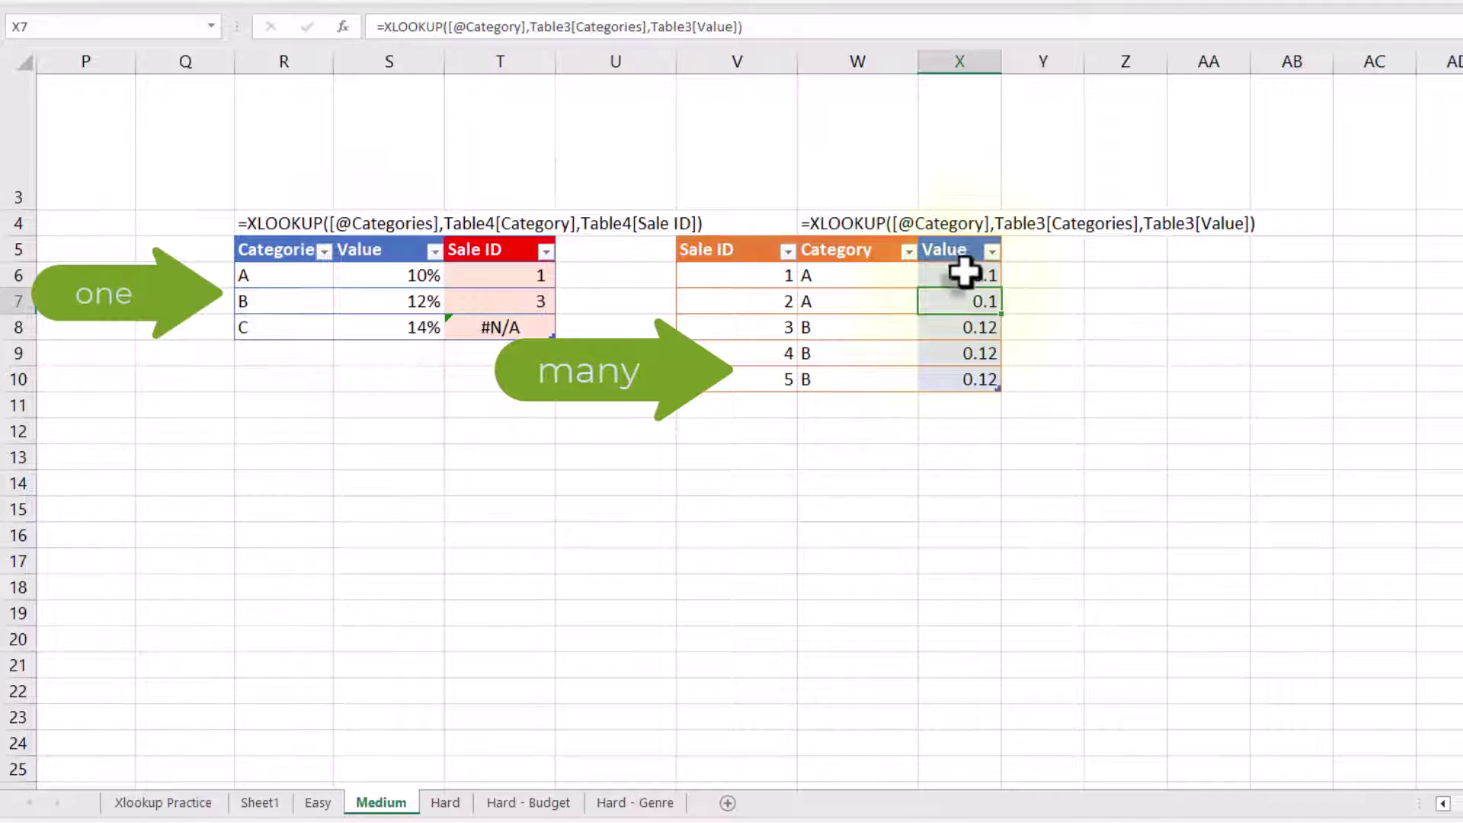
pyautogui.moveTo(962, 274); pyautogui.dragTo(952, 369)
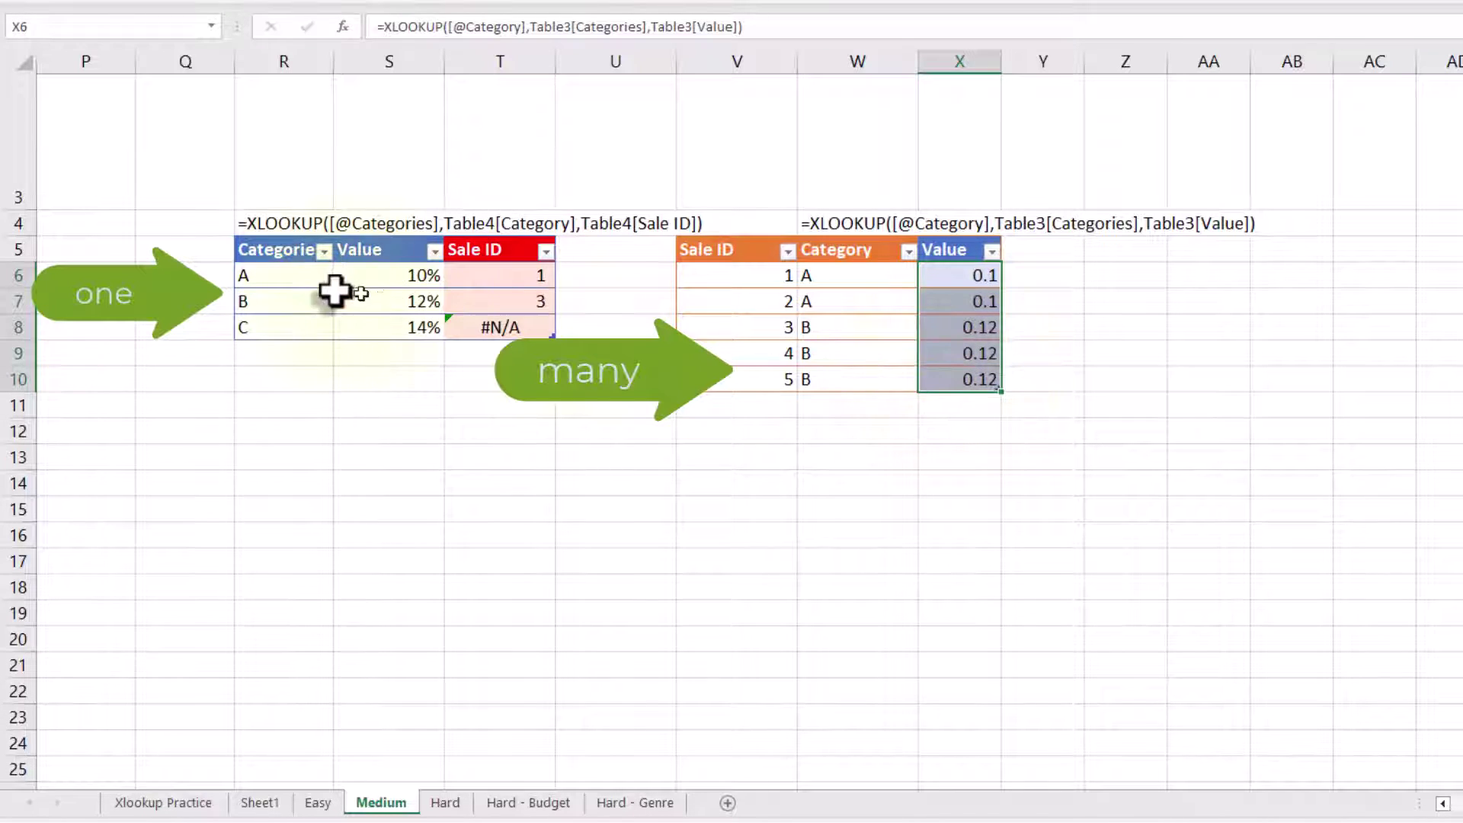
pyautogui.click(301, 272)
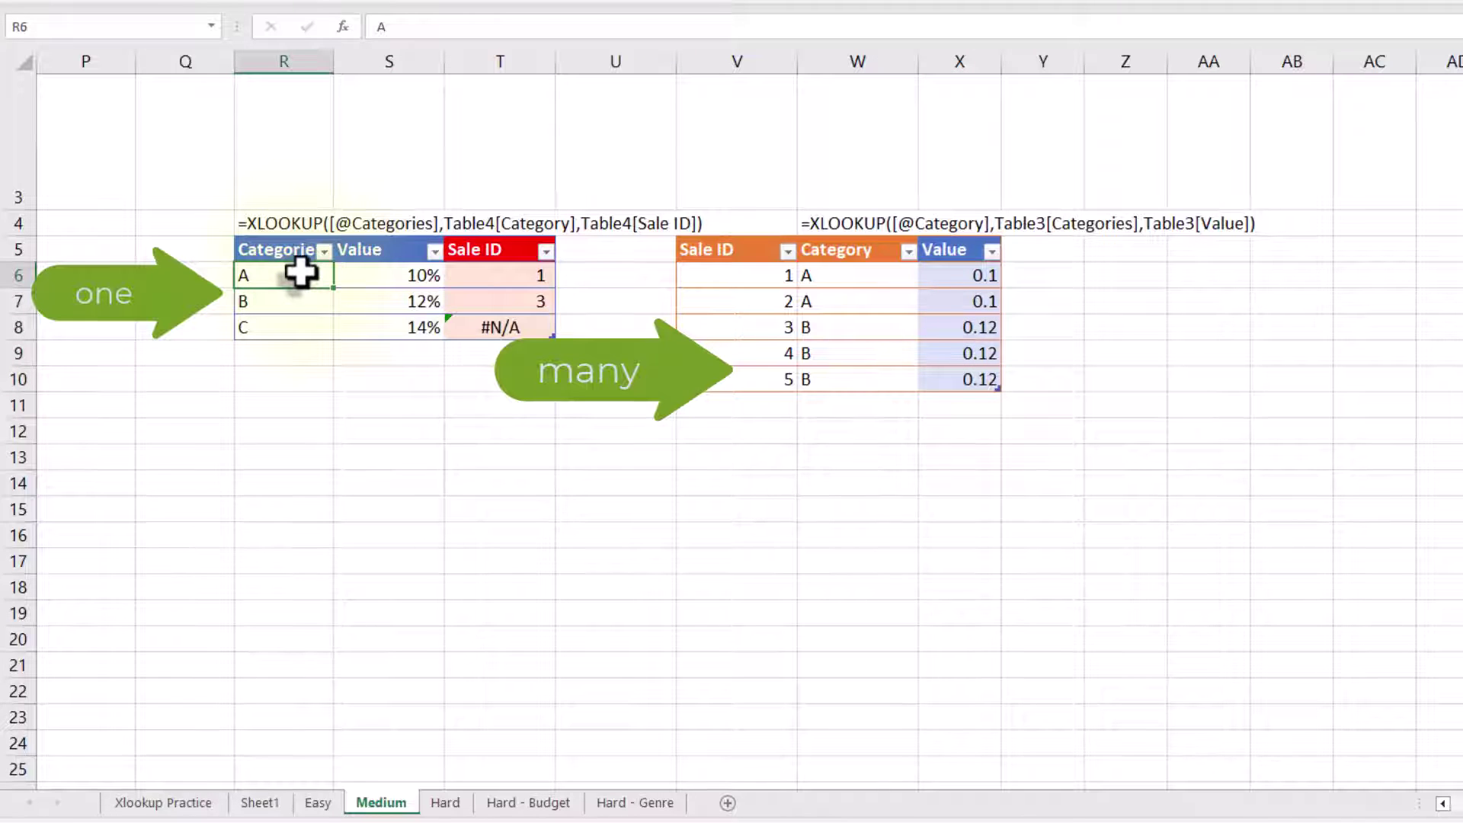
pyautogui.moveTo(854, 275); pyautogui.dragTo(849, 307)
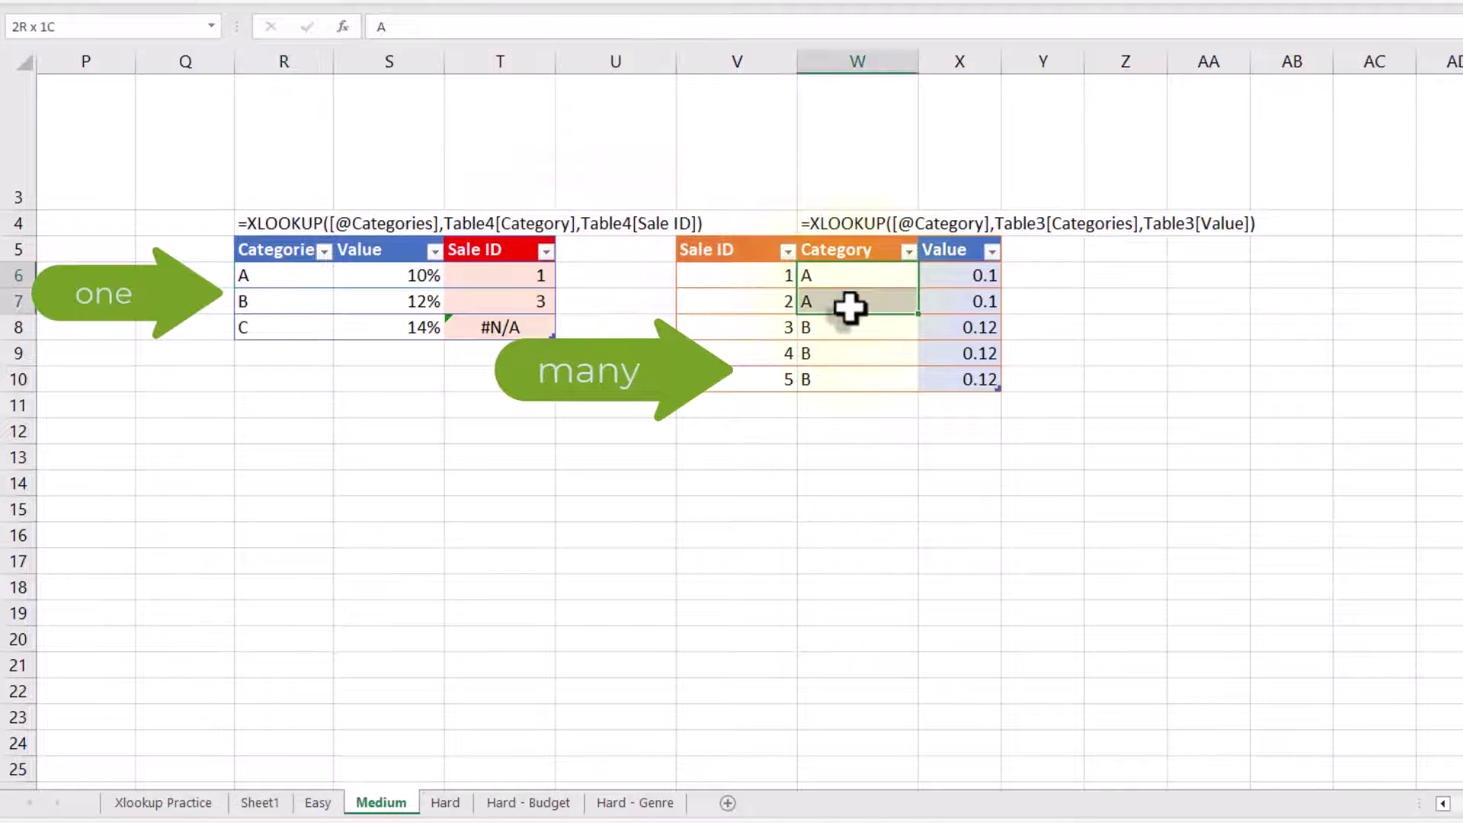
pyautogui.hscroll(-10, 1437, 724)
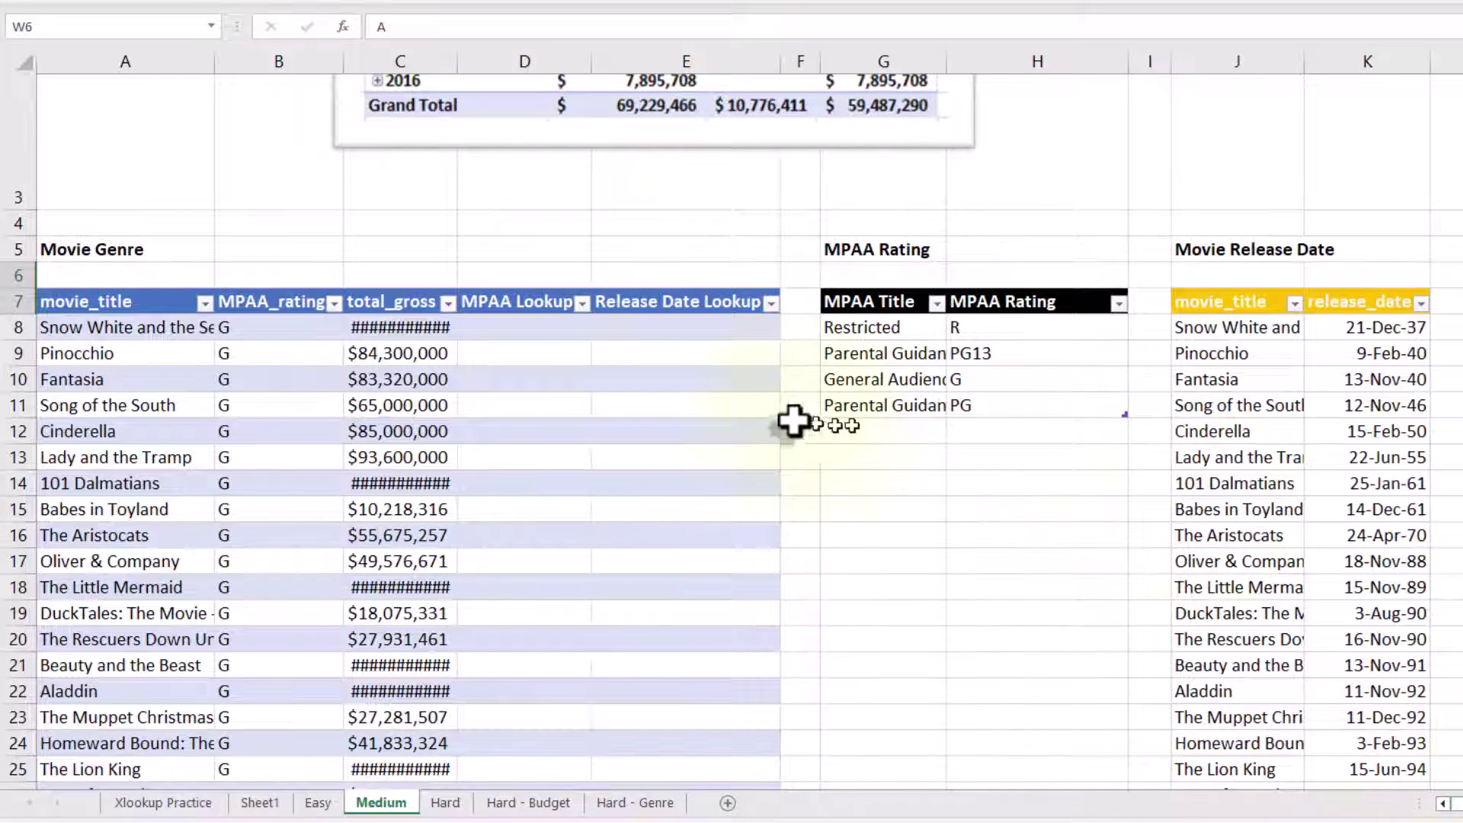
pyautogui.click(186, 347)
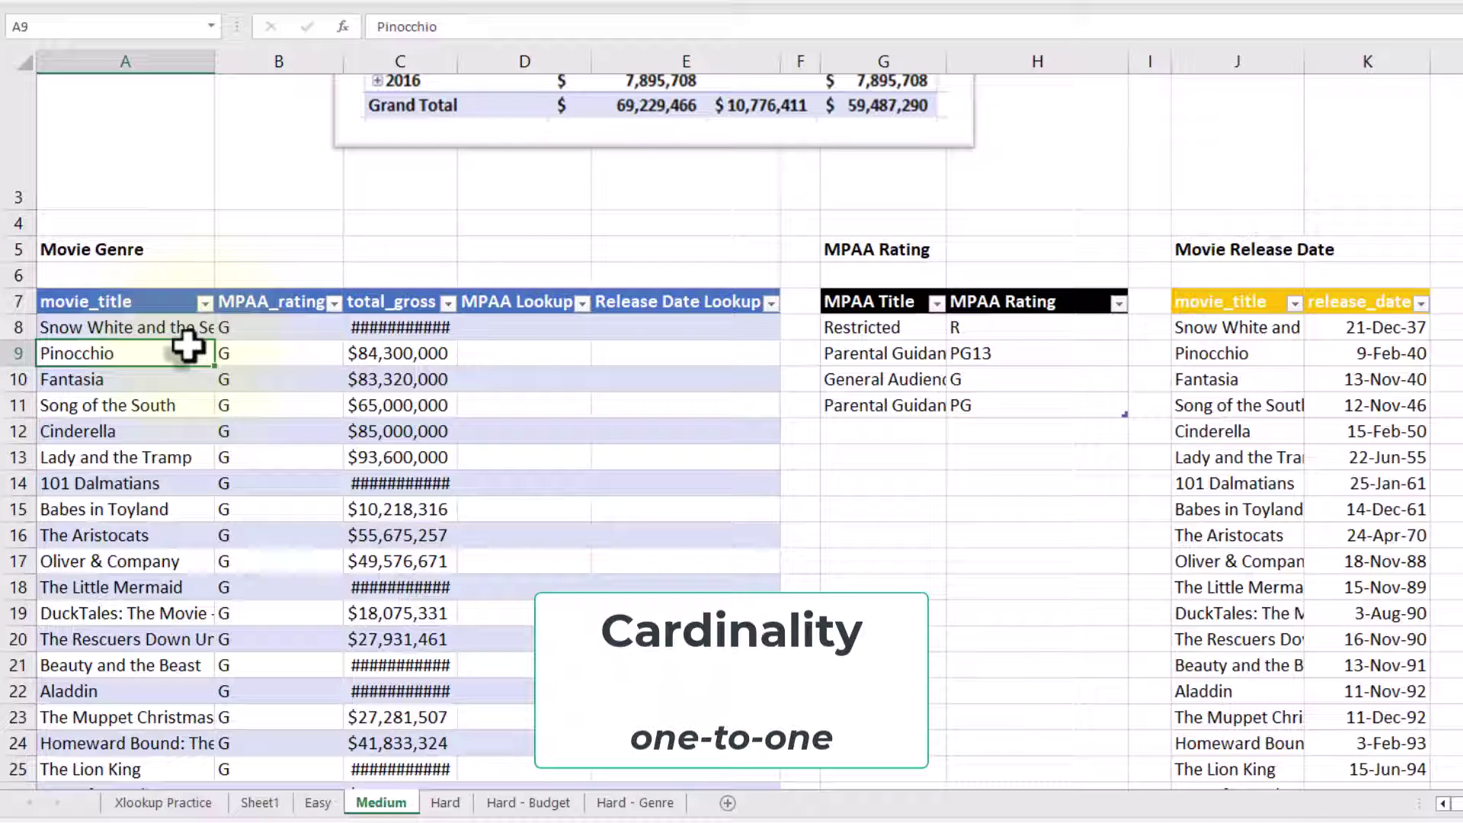
pyautogui.scroll(-13, 238, 400)
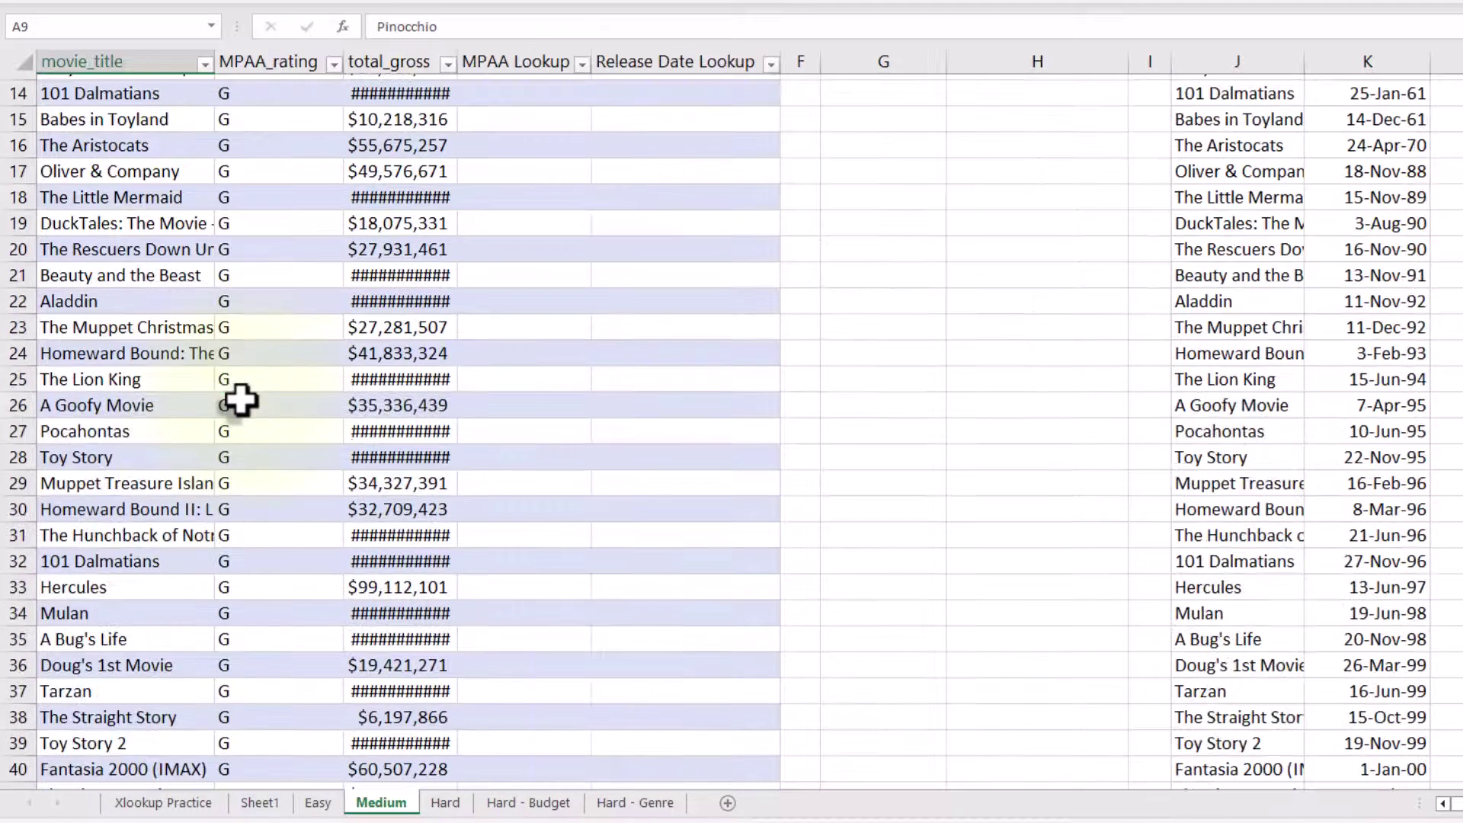
pyautogui.scroll(-15, 238, 400)
pyautogui.scroll(20, 238, 400)
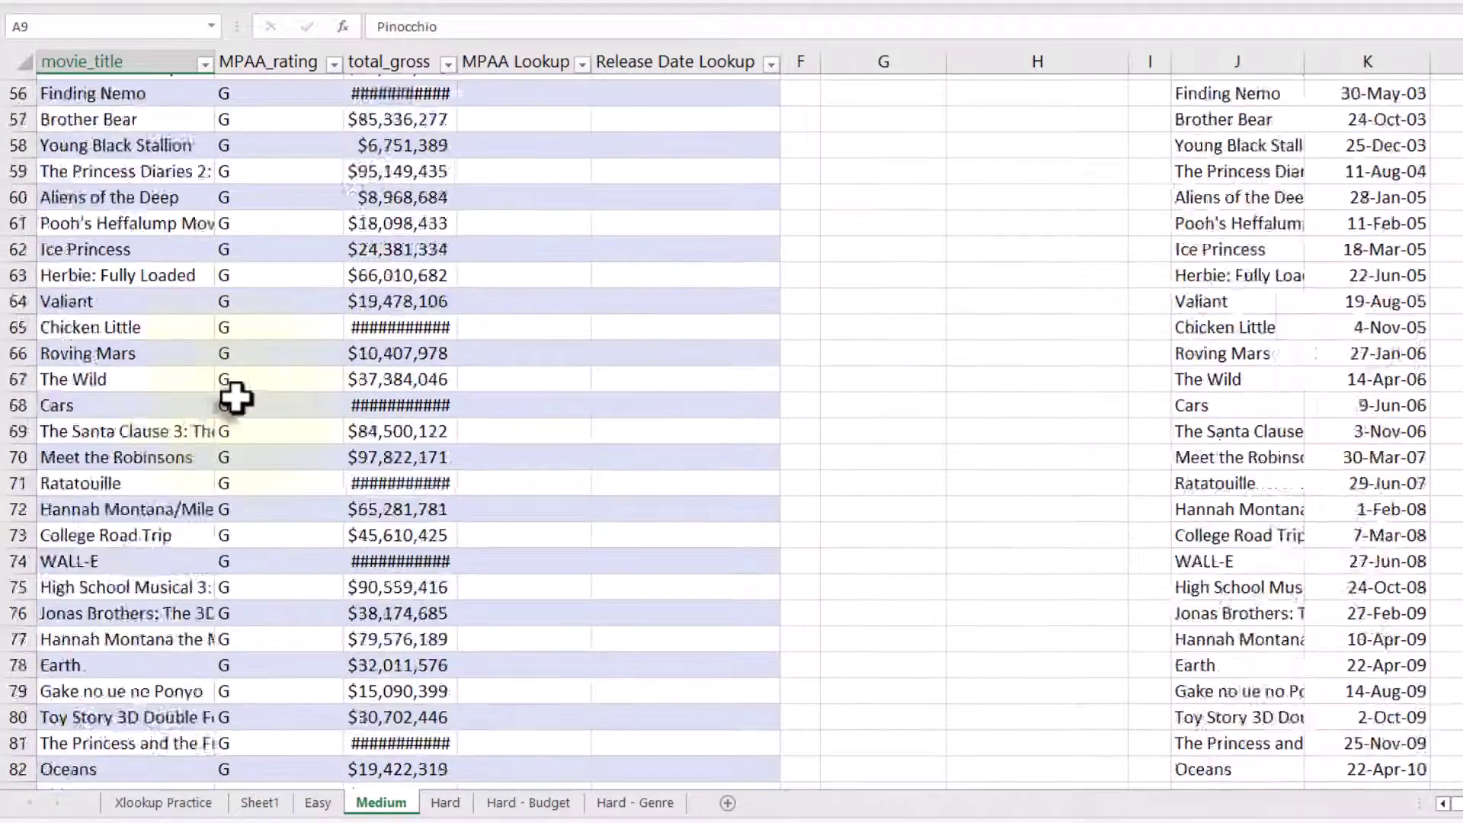
pyautogui.scroll(12, 228, 385)
pyautogui.scroll(-3, 229, 385)
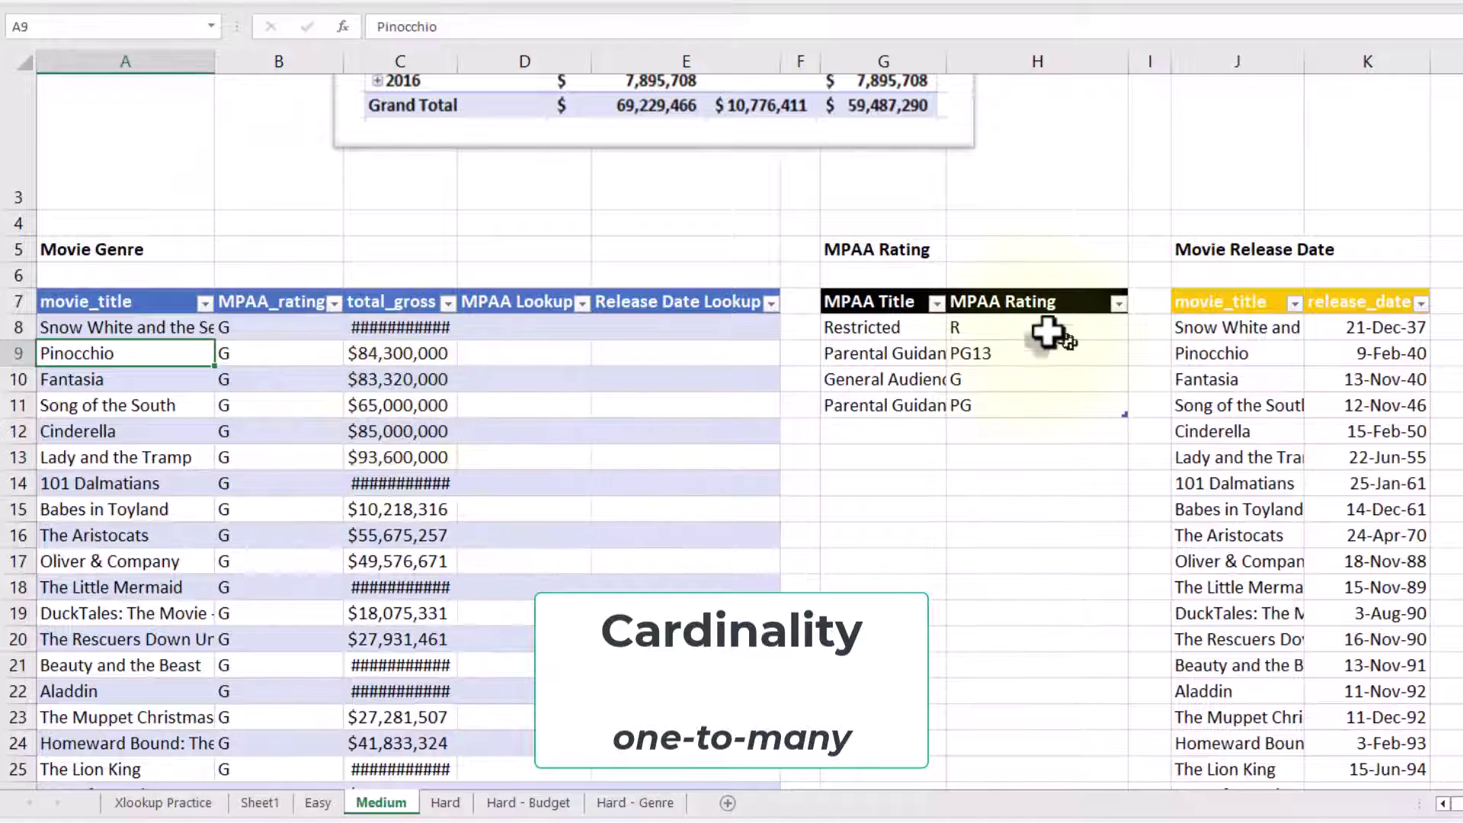
pyautogui.click(990, 332)
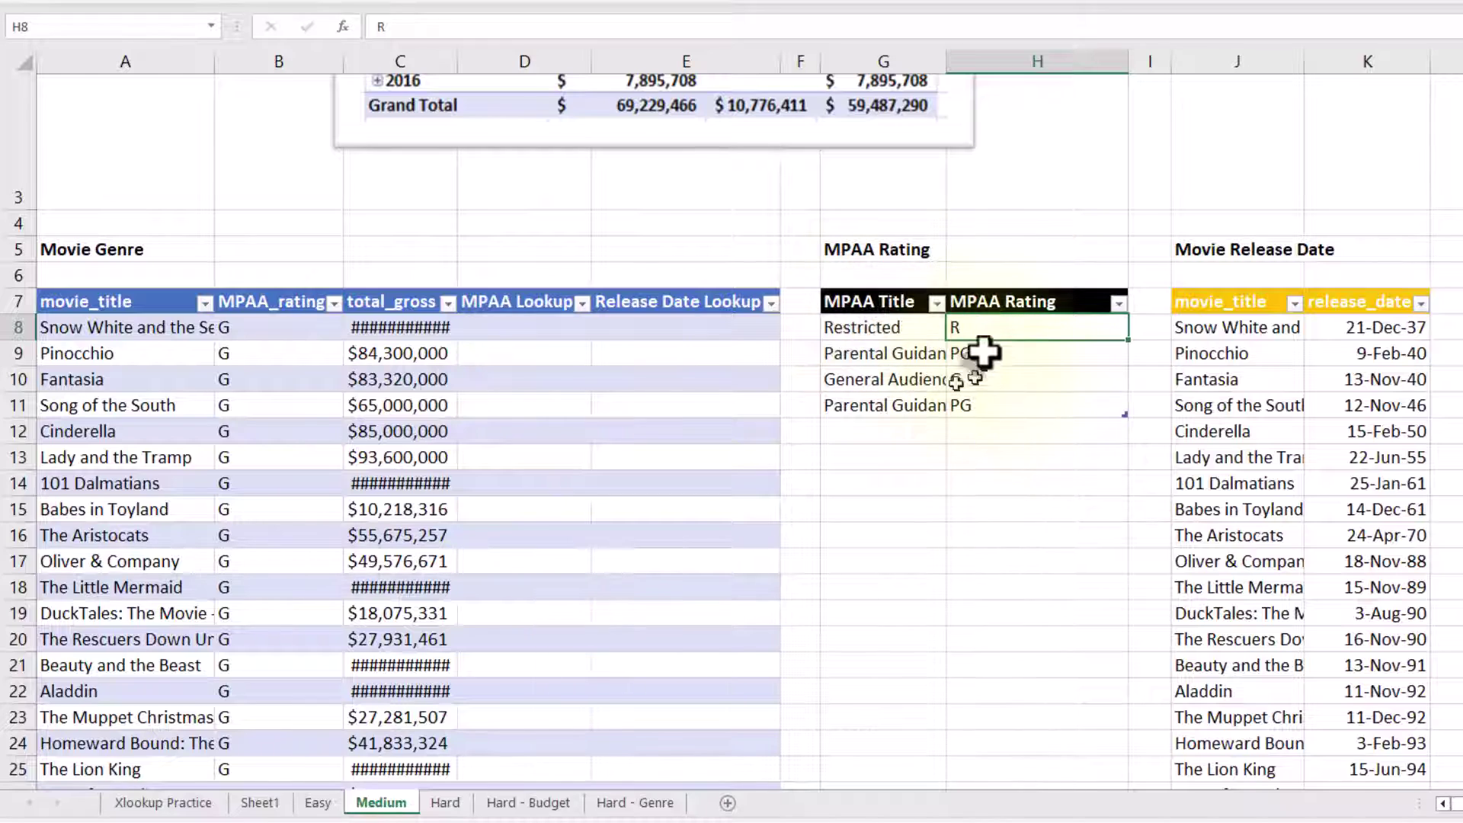
pyautogui.moveTo(261, 327); pyautogui.dragTo(257, 607)
pyautogui.click(254, 473)
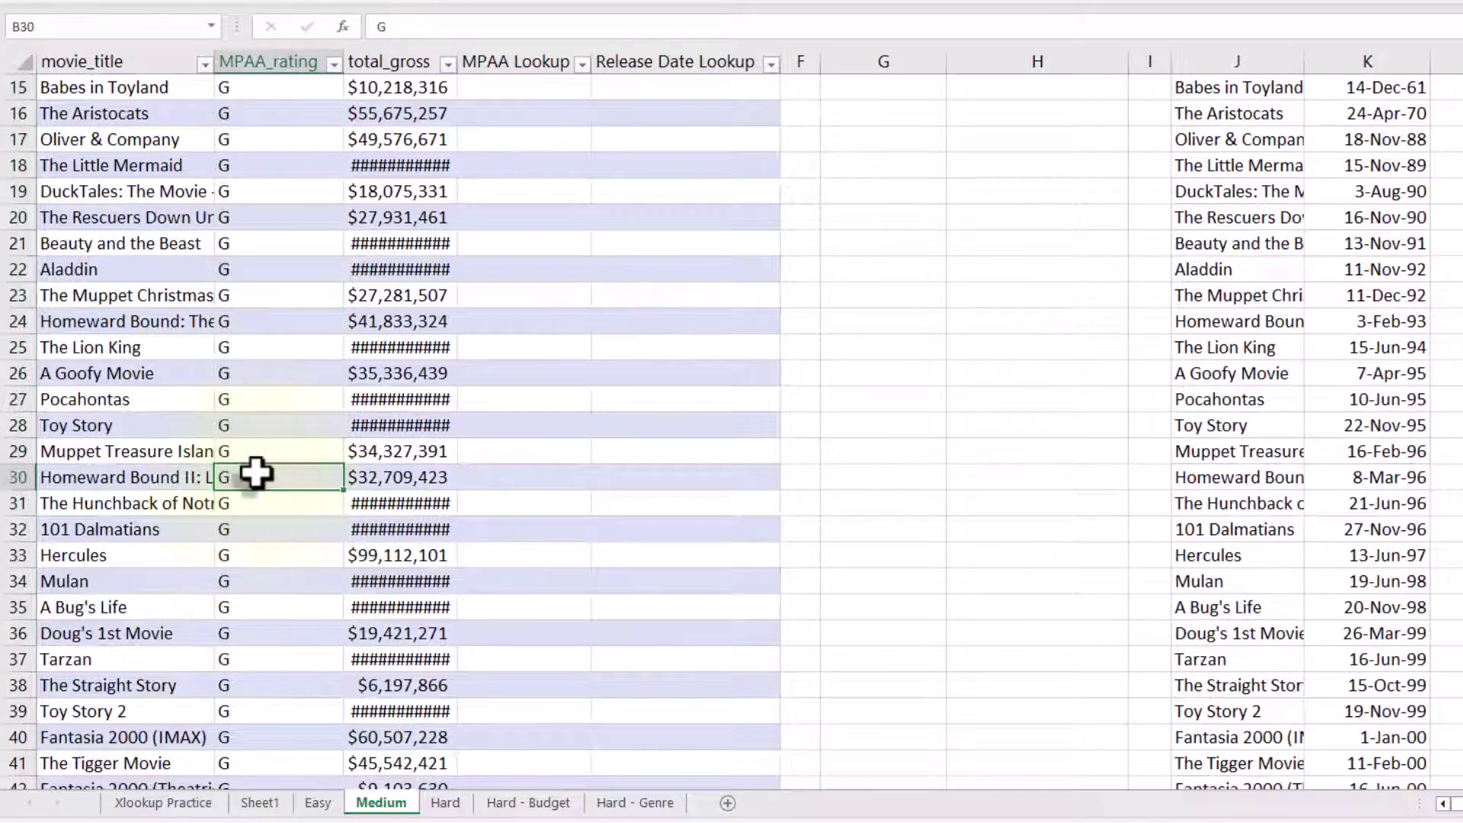
pyautogui.scroll(5, 255, 474)
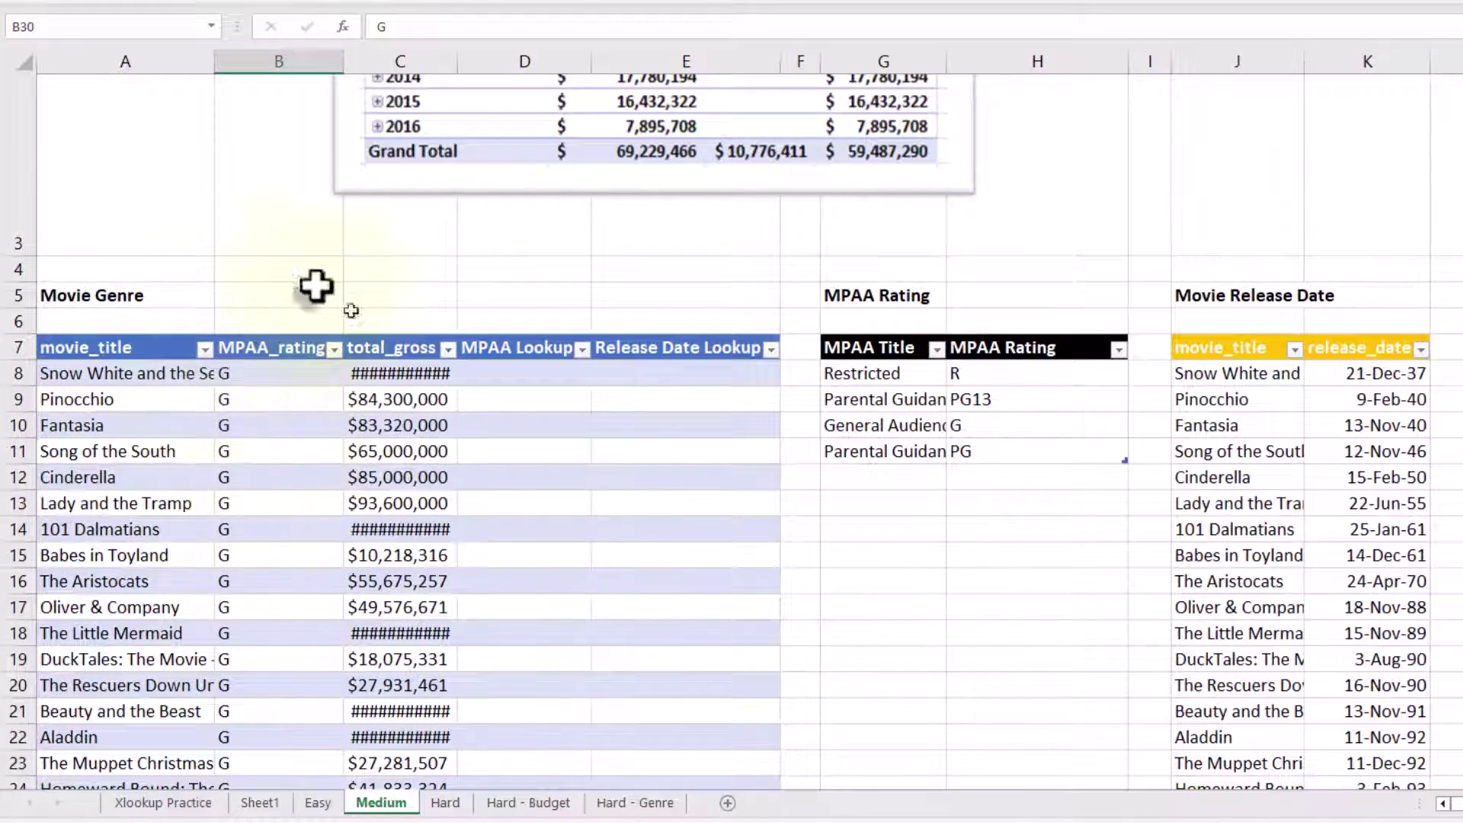
# Enter =XLOOKUP([@[MPAA_rating]],Table5[MPAA Rating],Table5[MPAA Title]) in D8 to fill rating titles
pyautogui.click(550, 365)
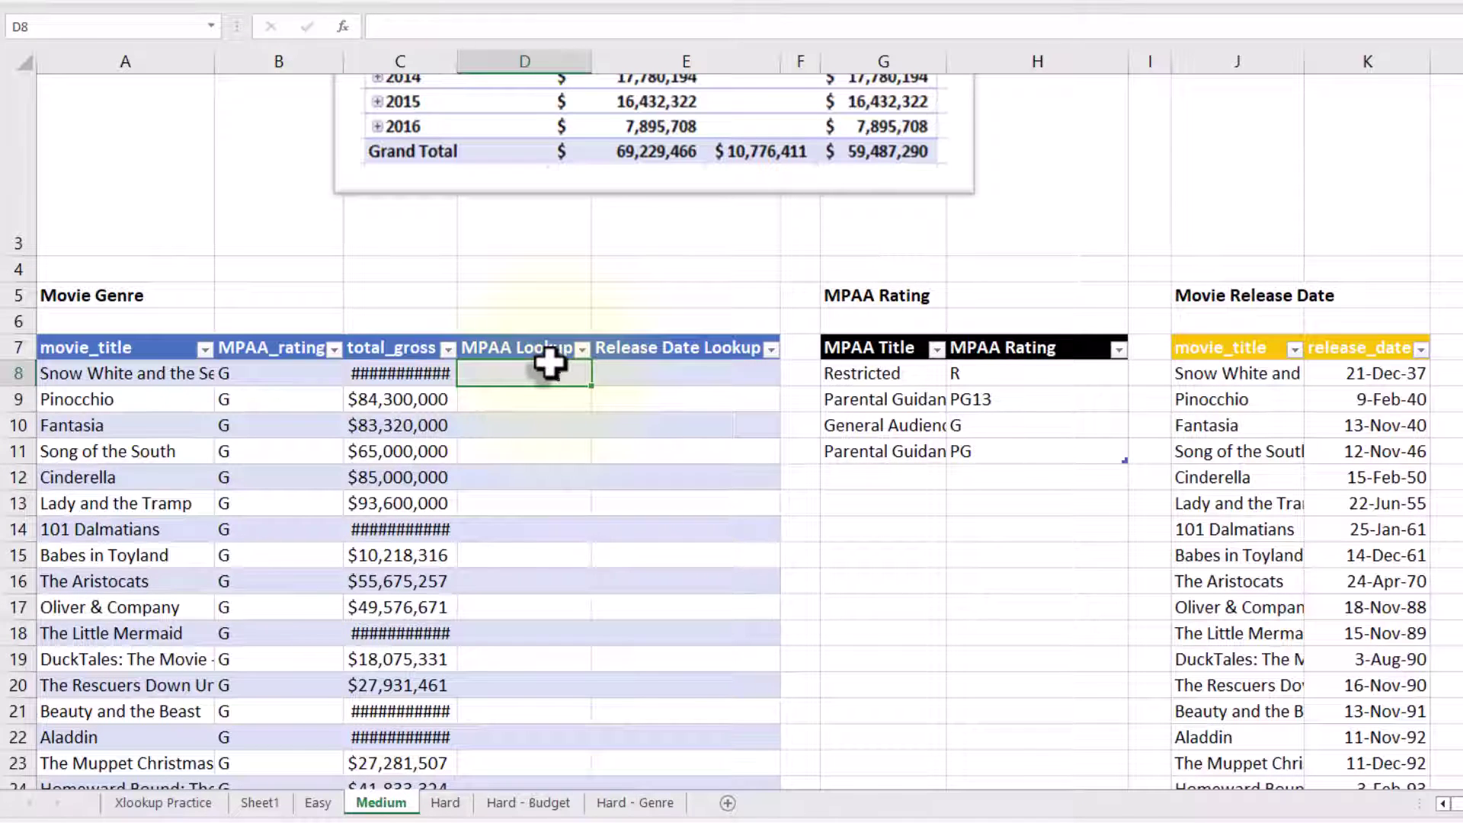
pyautogui.write('=xl')
pyautogui.press('Tab')
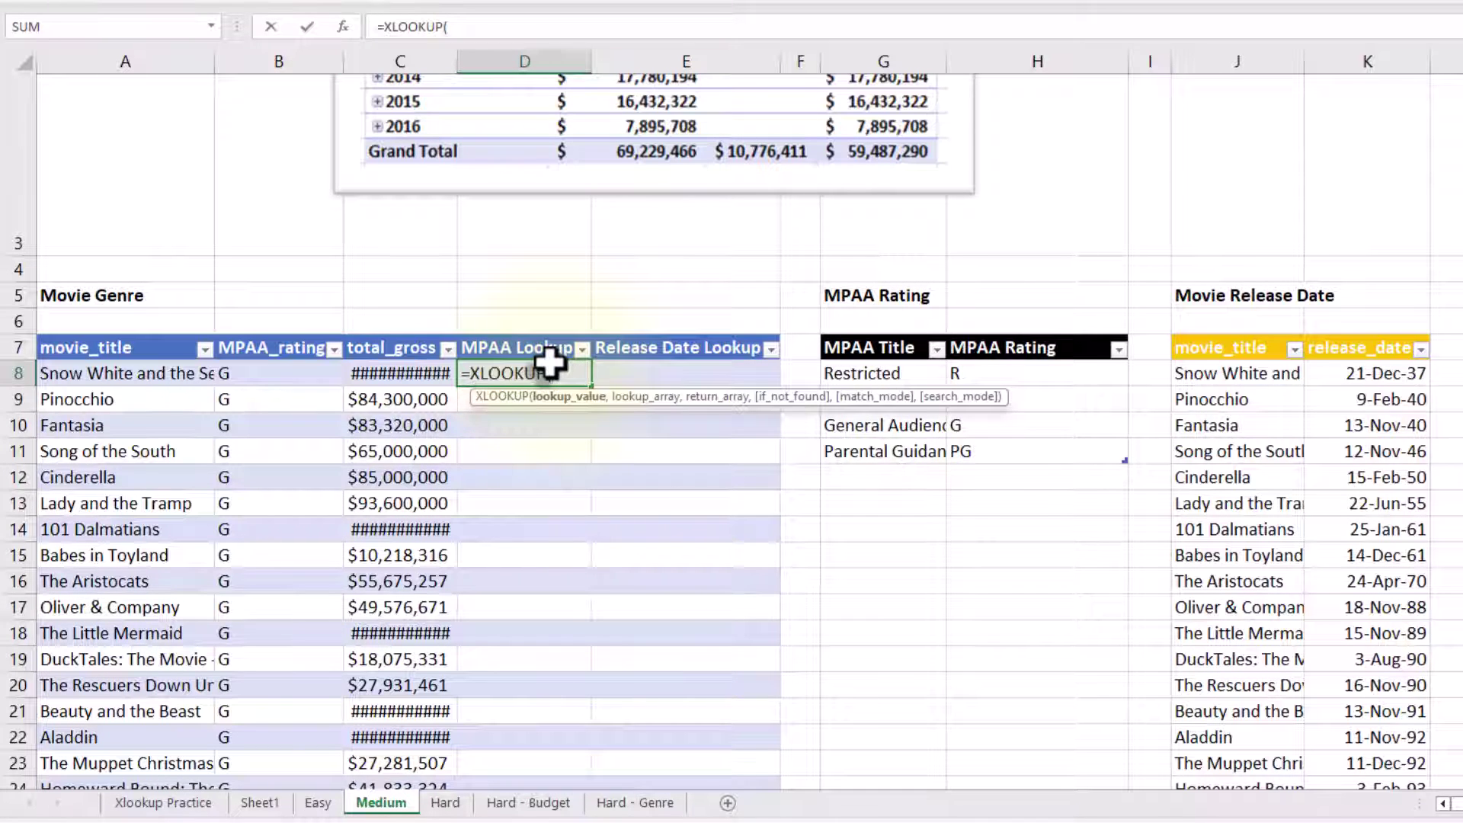
pyautogui.click(252, 373)
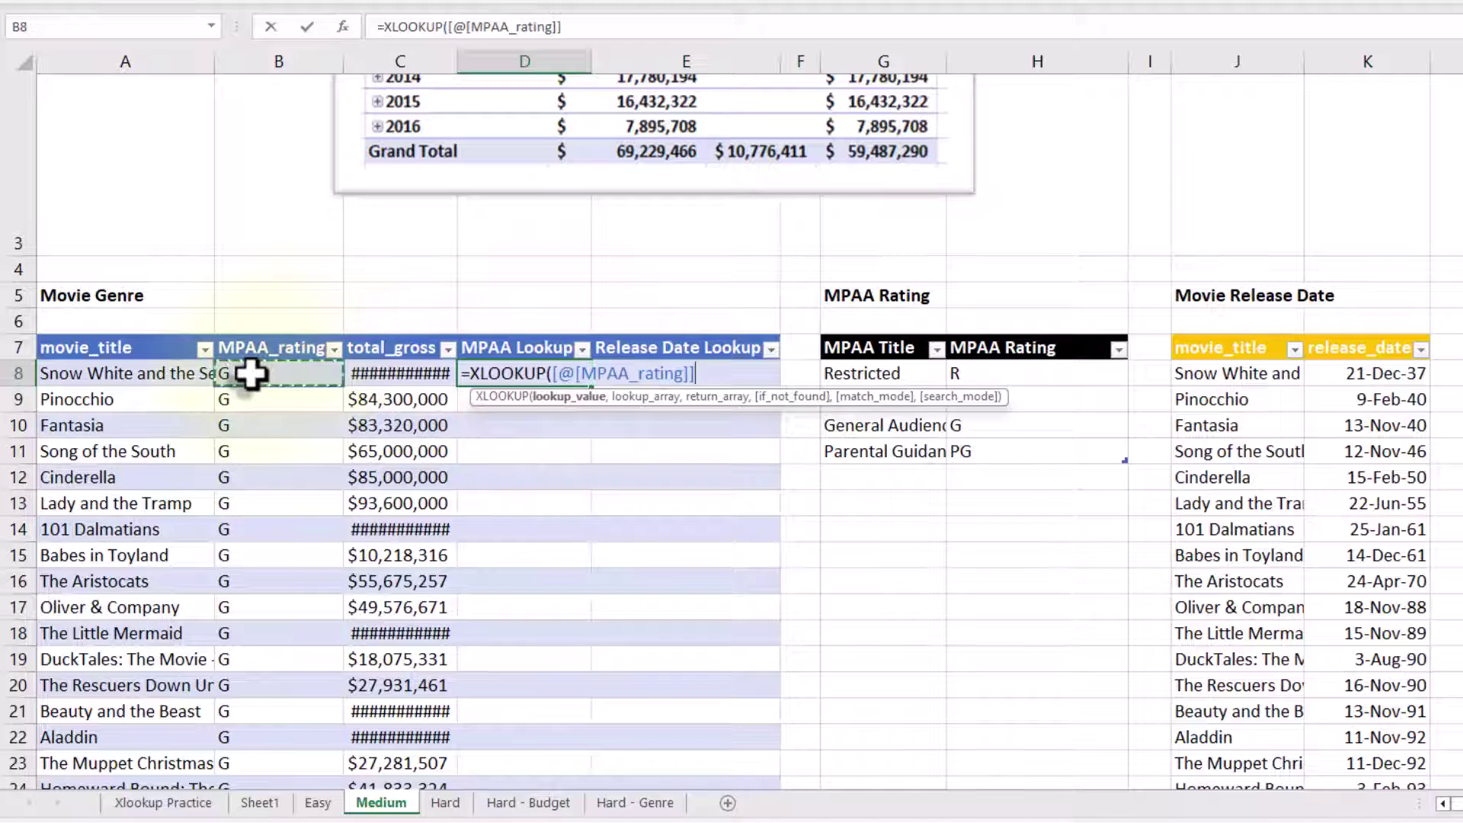
pyautogui.write(',')
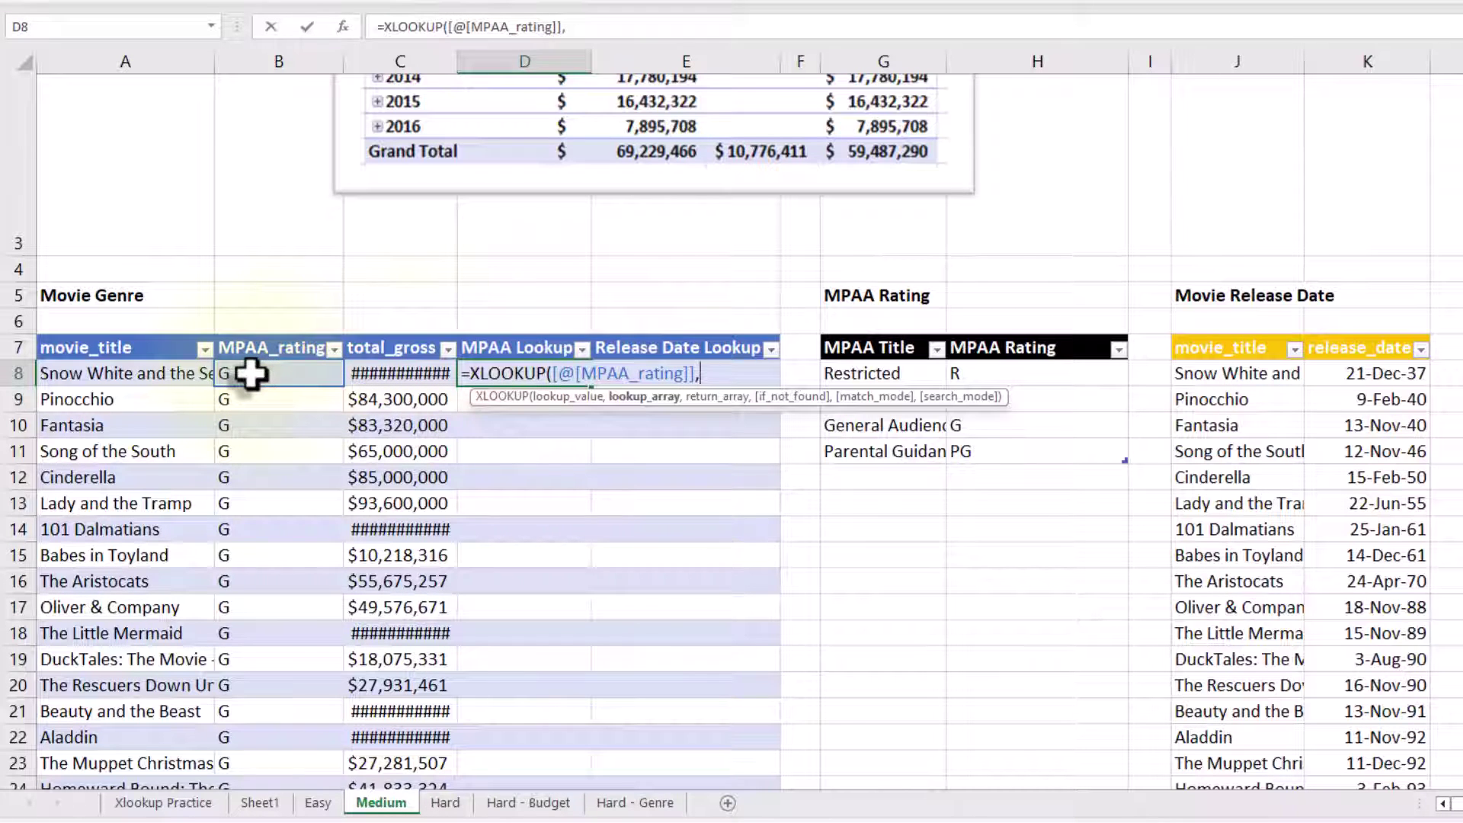
pyautogui.click(1047, 329)
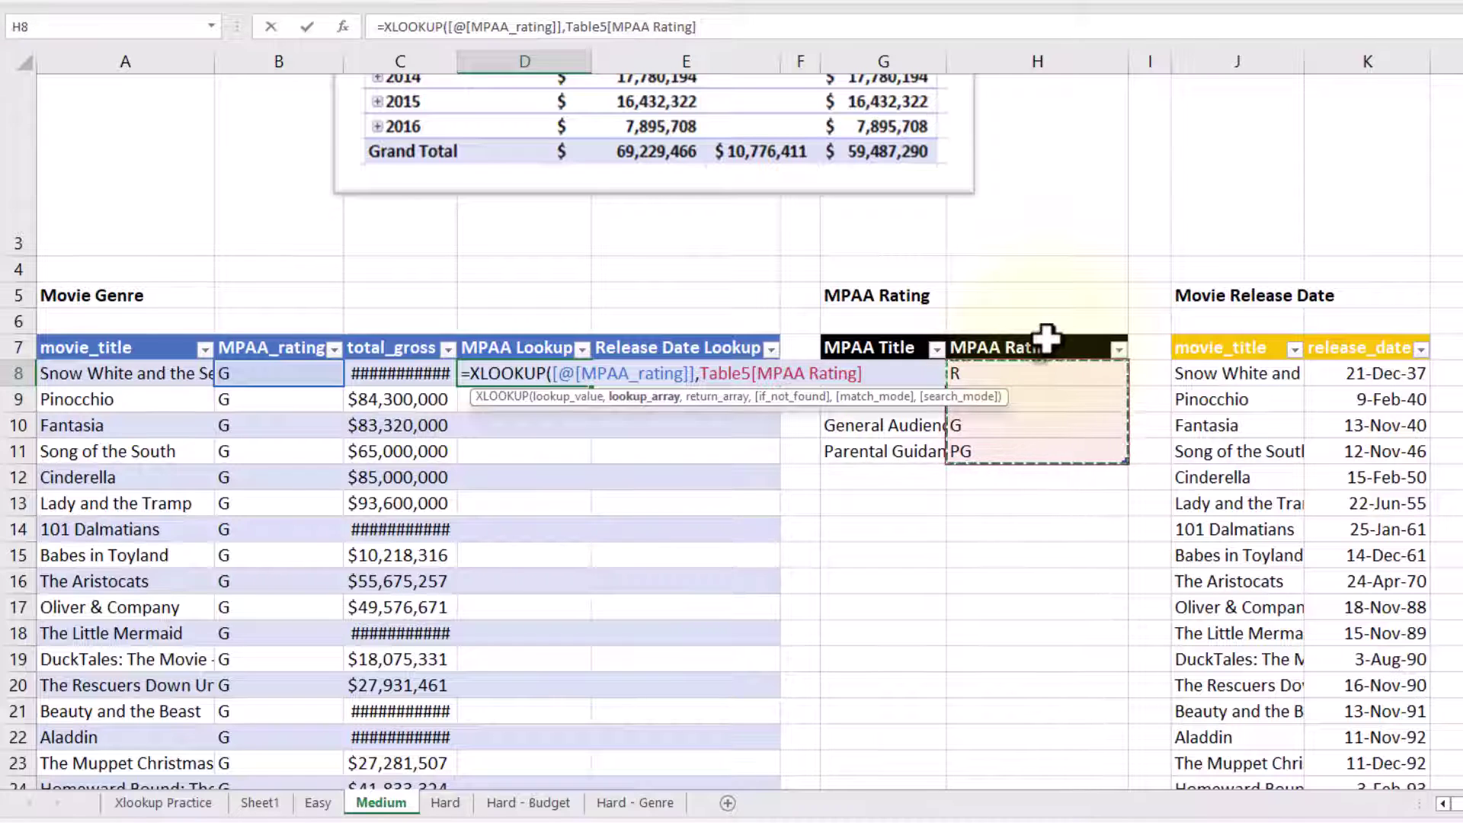
pyautogui.write(',')
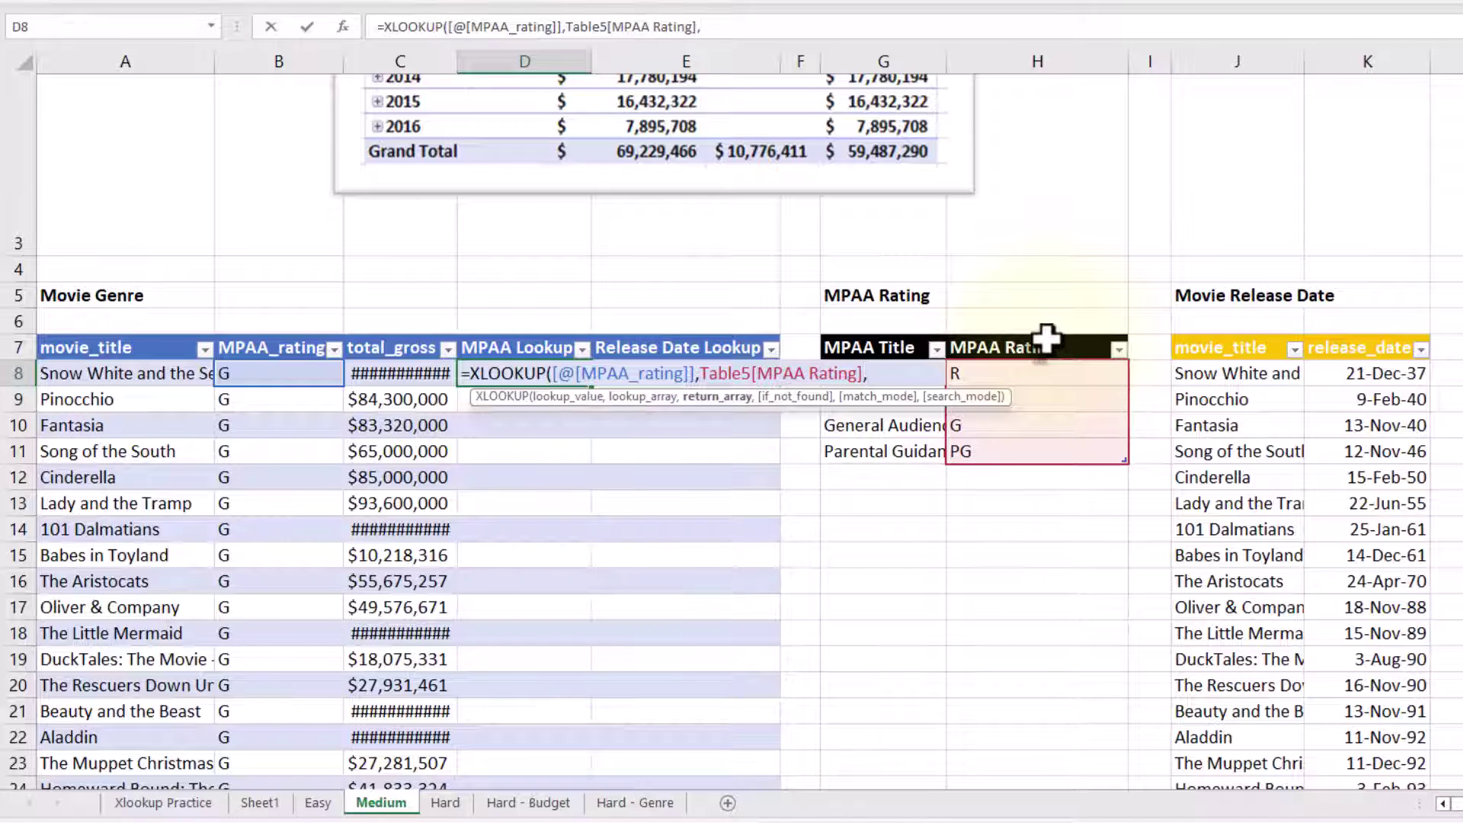
pyautogui.click(876, 332)
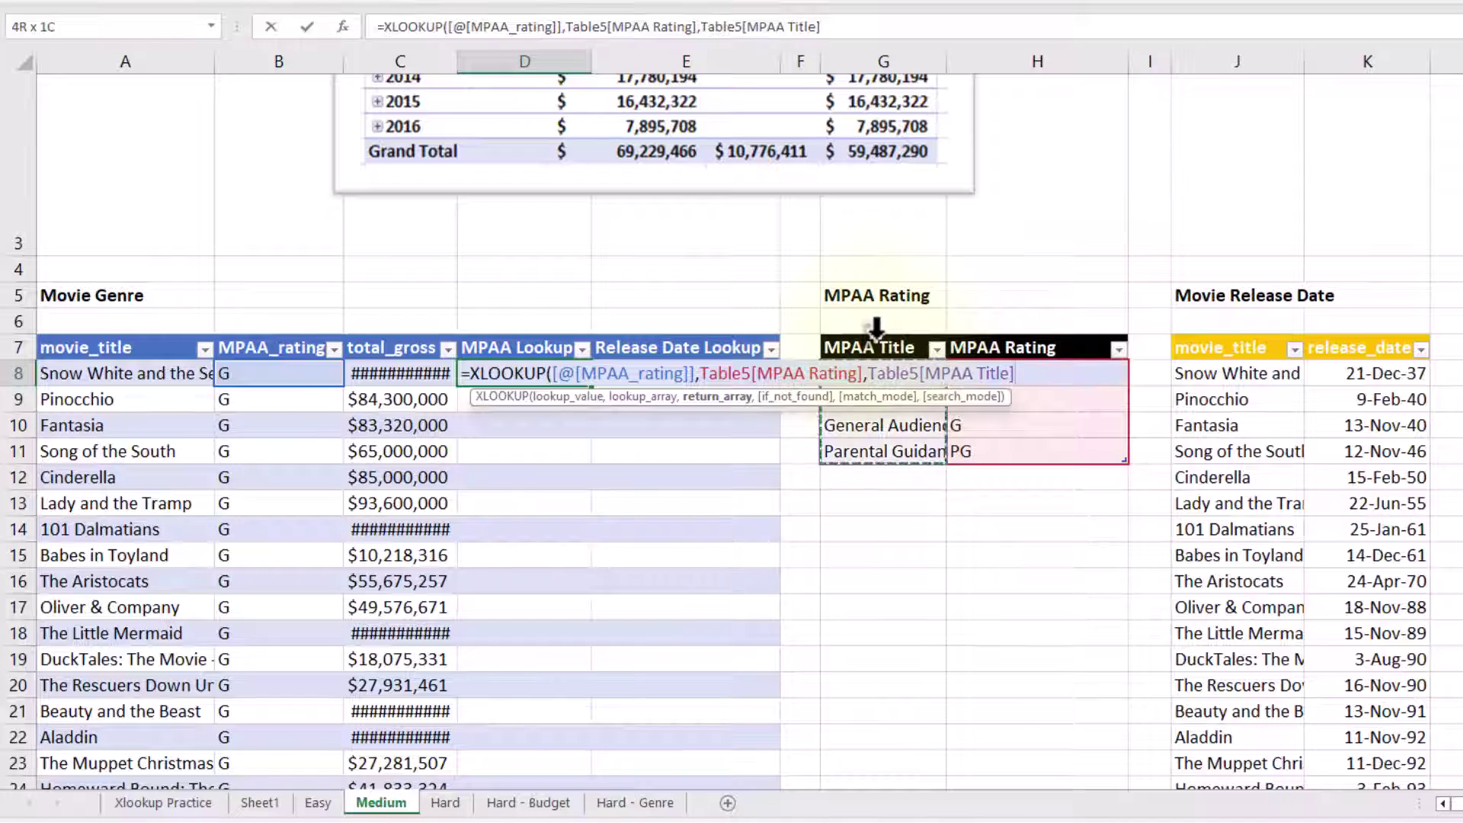
pyautogui.write(')')
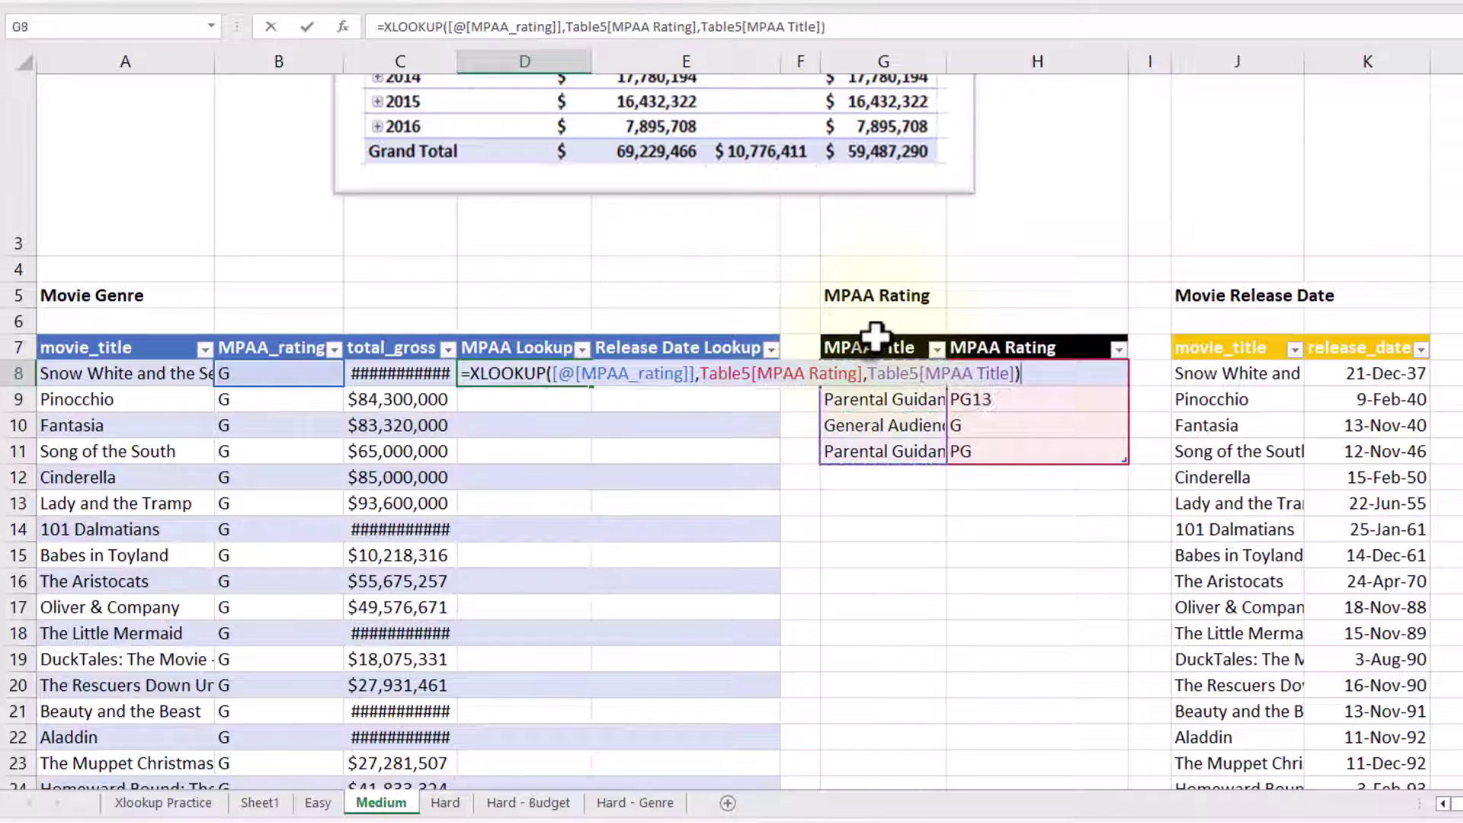
pyautogui.press('Return')
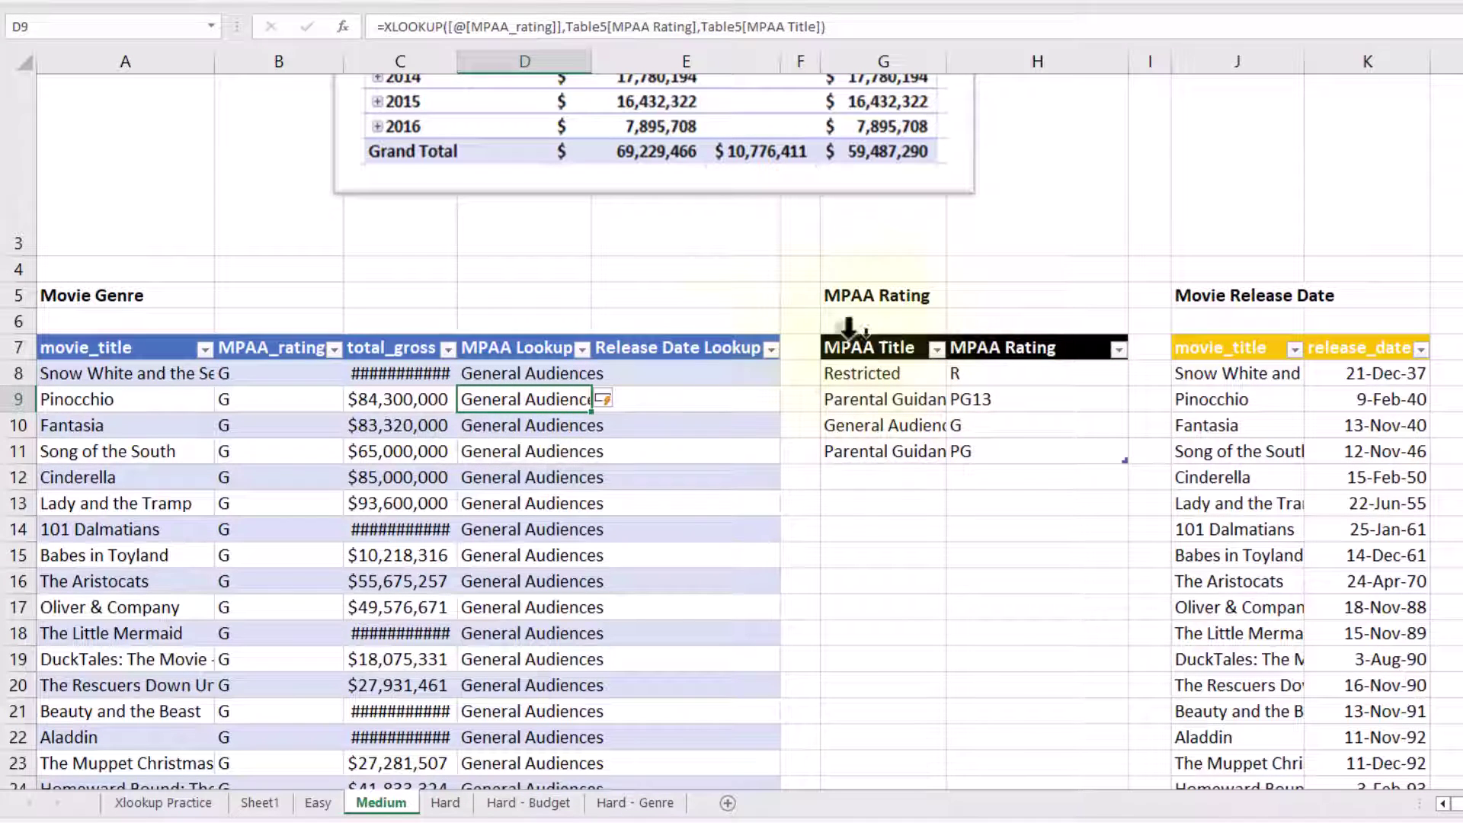
# Enter =XLOOKUP([movie_title],Table7[movie_title],Table7[release_date]) in E8, which returns #SPILL! errors
pyautogui.click(665, 373)
pyautogui.write('=xl')
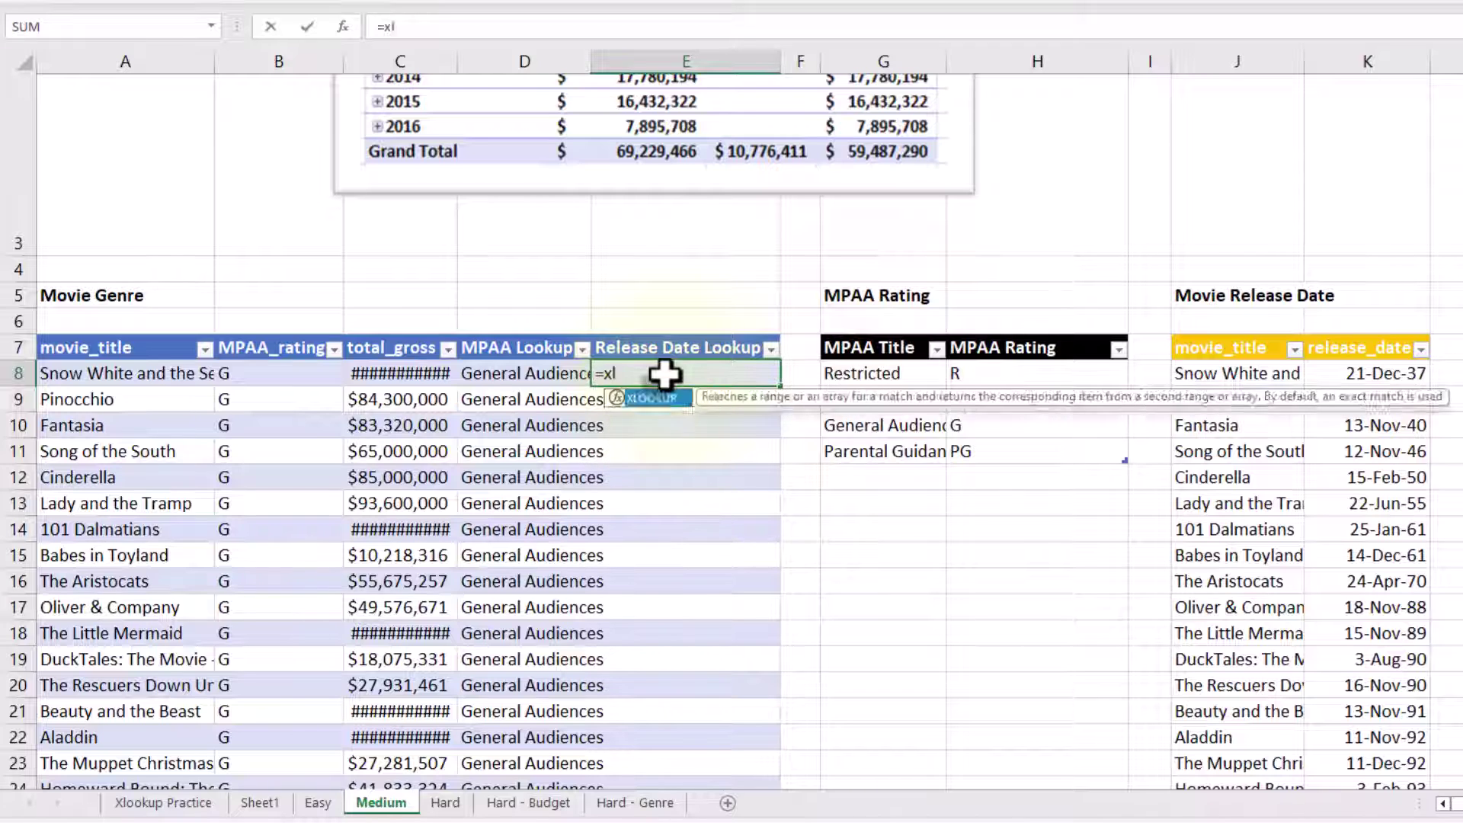
pyautogui.press('Tab')
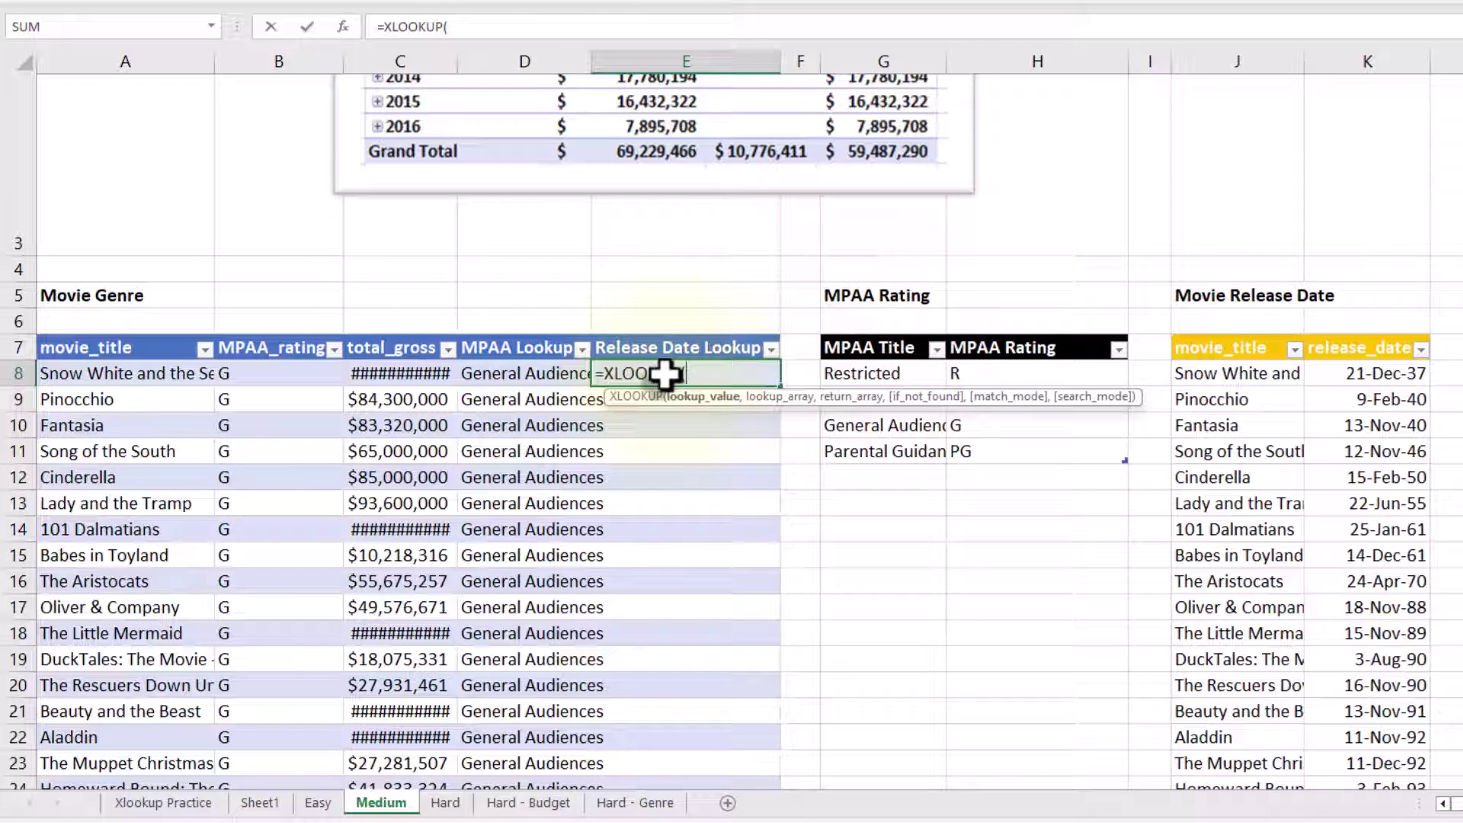
pyautogui.click(134, 330)
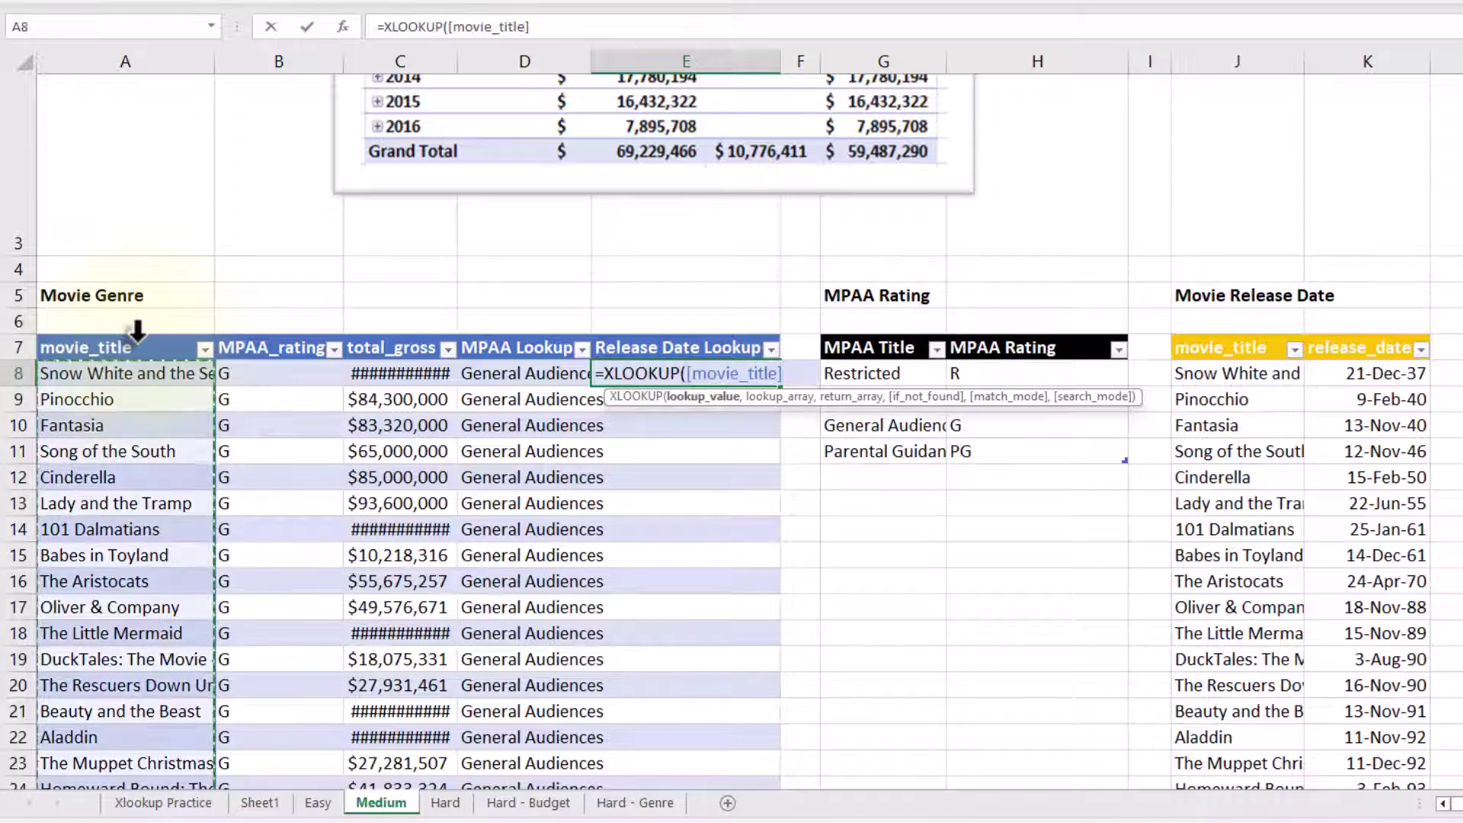
pyautogui.write(',')
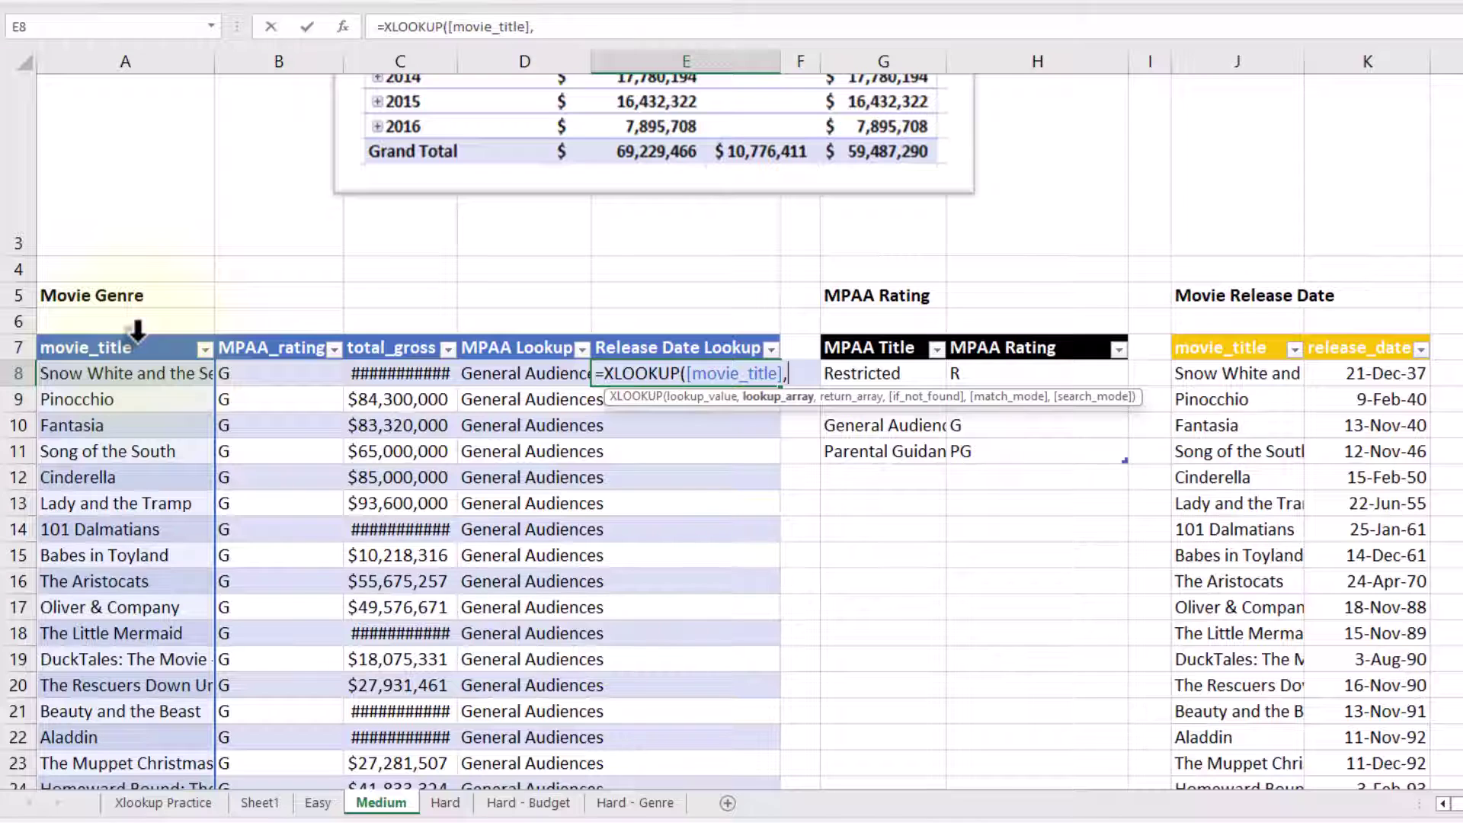
pyautogui.click(1225, 329)
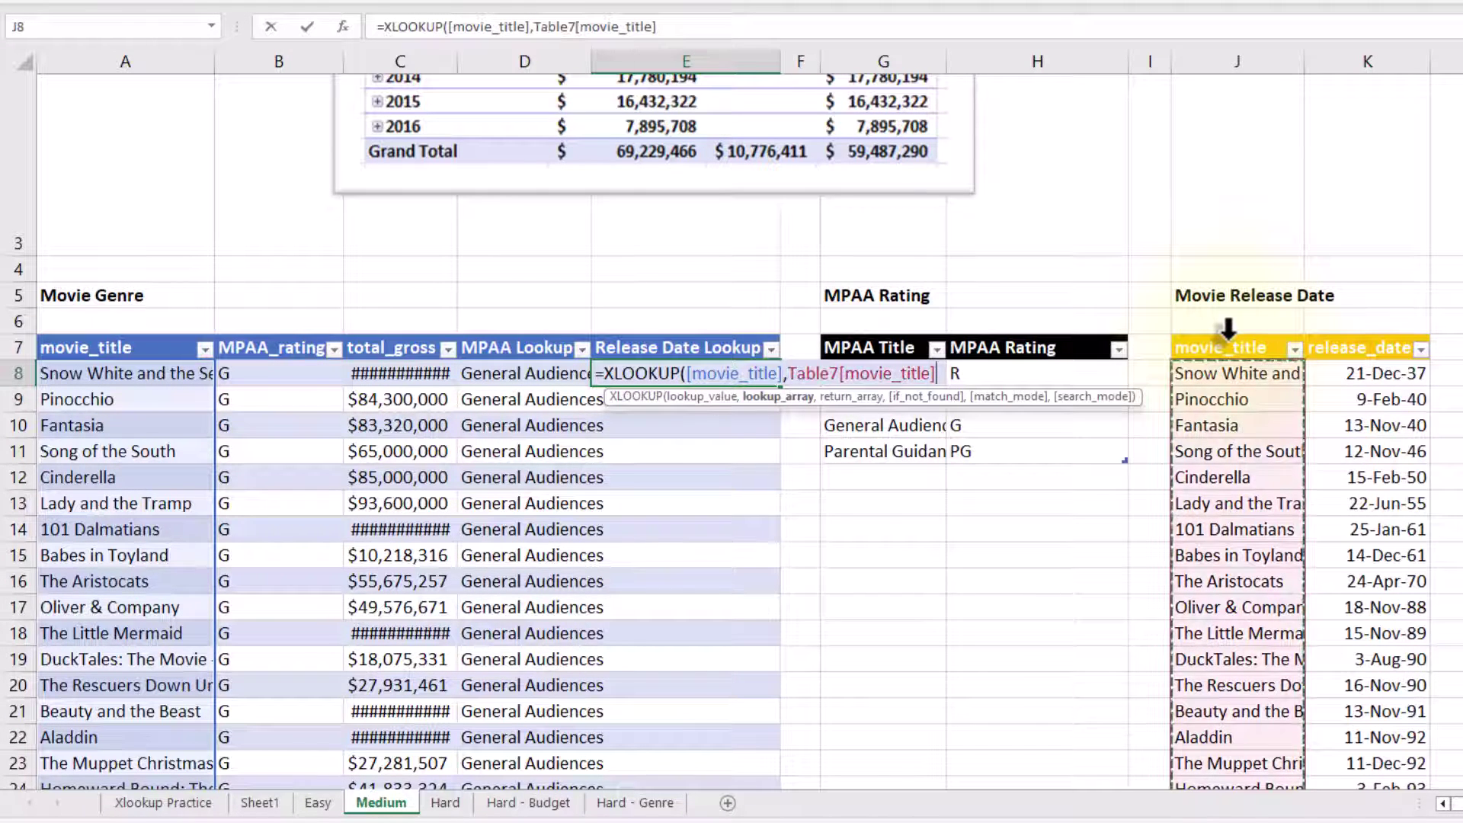
pyautogui.write(',')
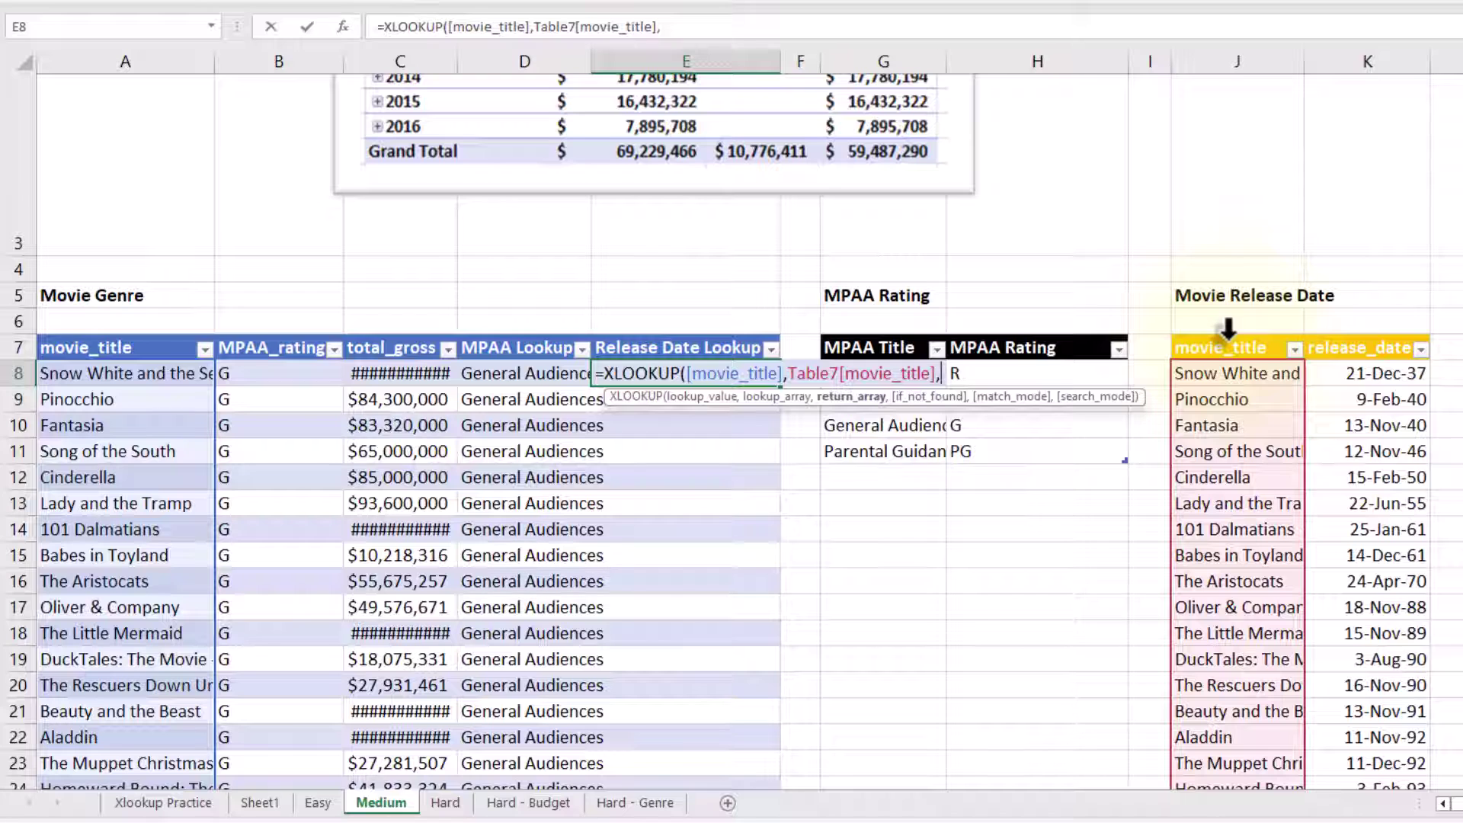
pyautogui.click(1369, 328)
pyautogui.press('Return')
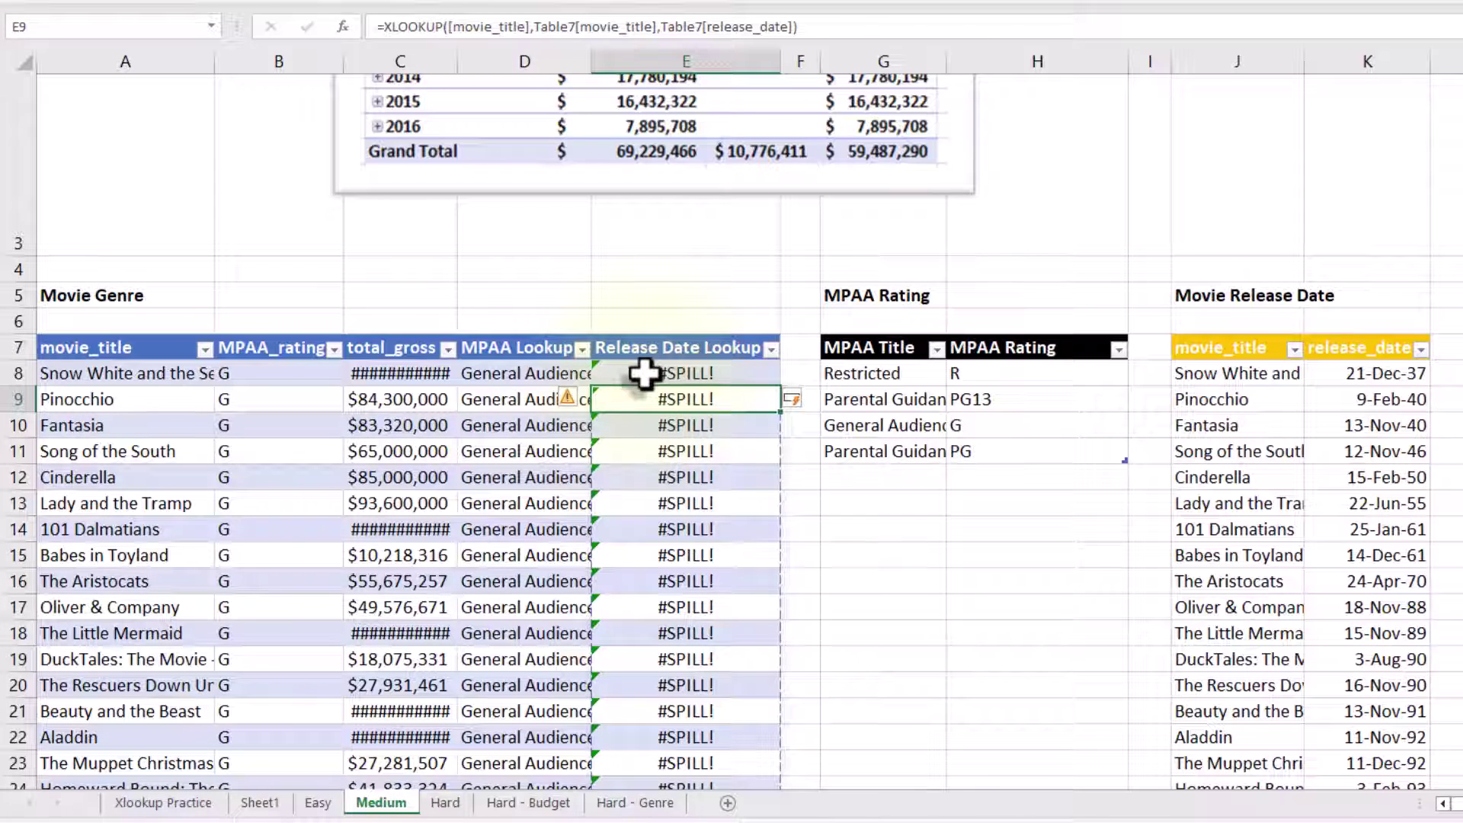
# Change E8's lookup value to [@[movie_title]] so each row shows its own release date
pyautogui.moveTo(104, 373); pyautogui.dragTo(82, 672)
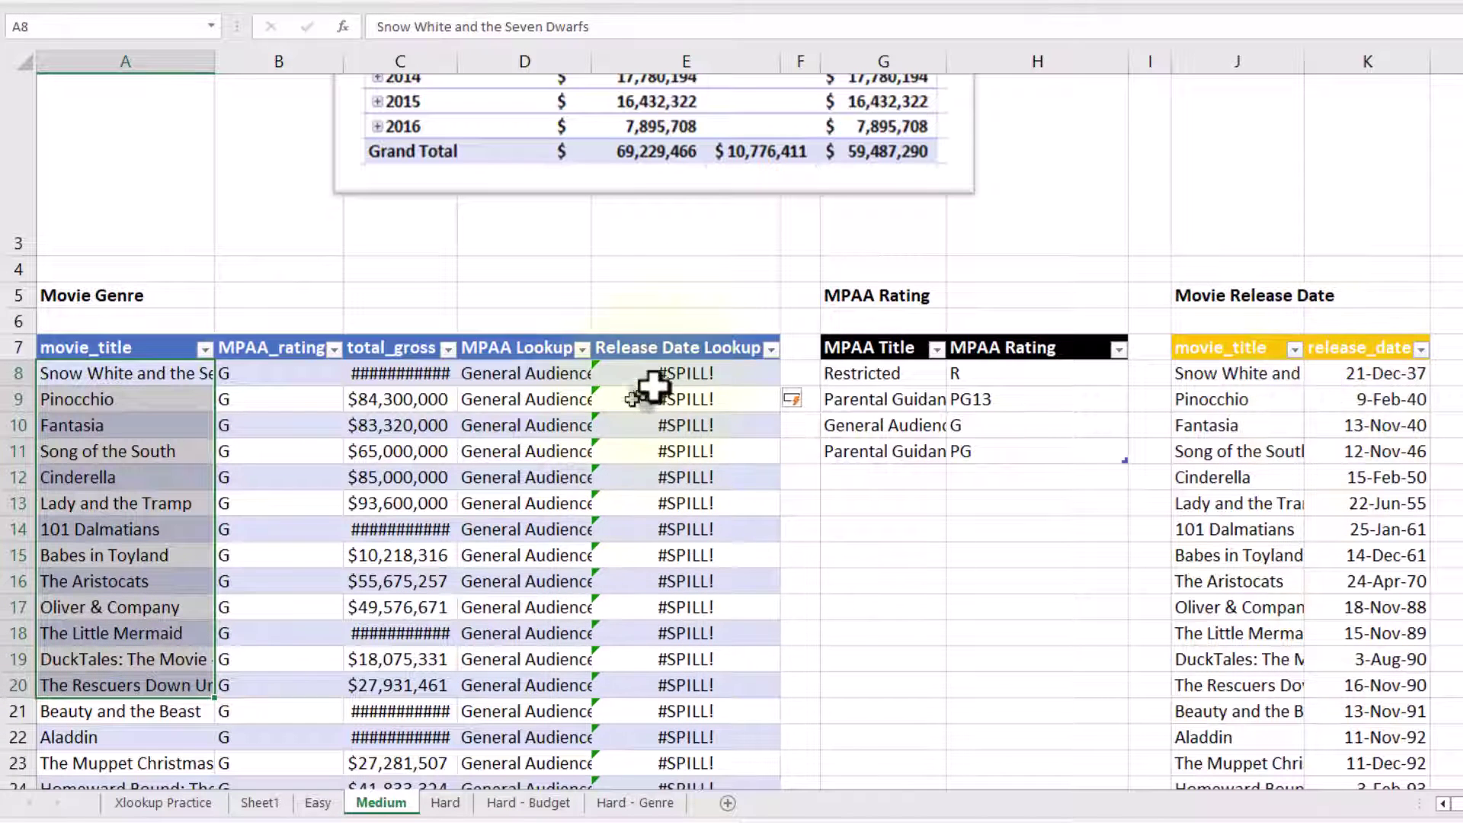
pyautogui.doubleClick(651, 381)
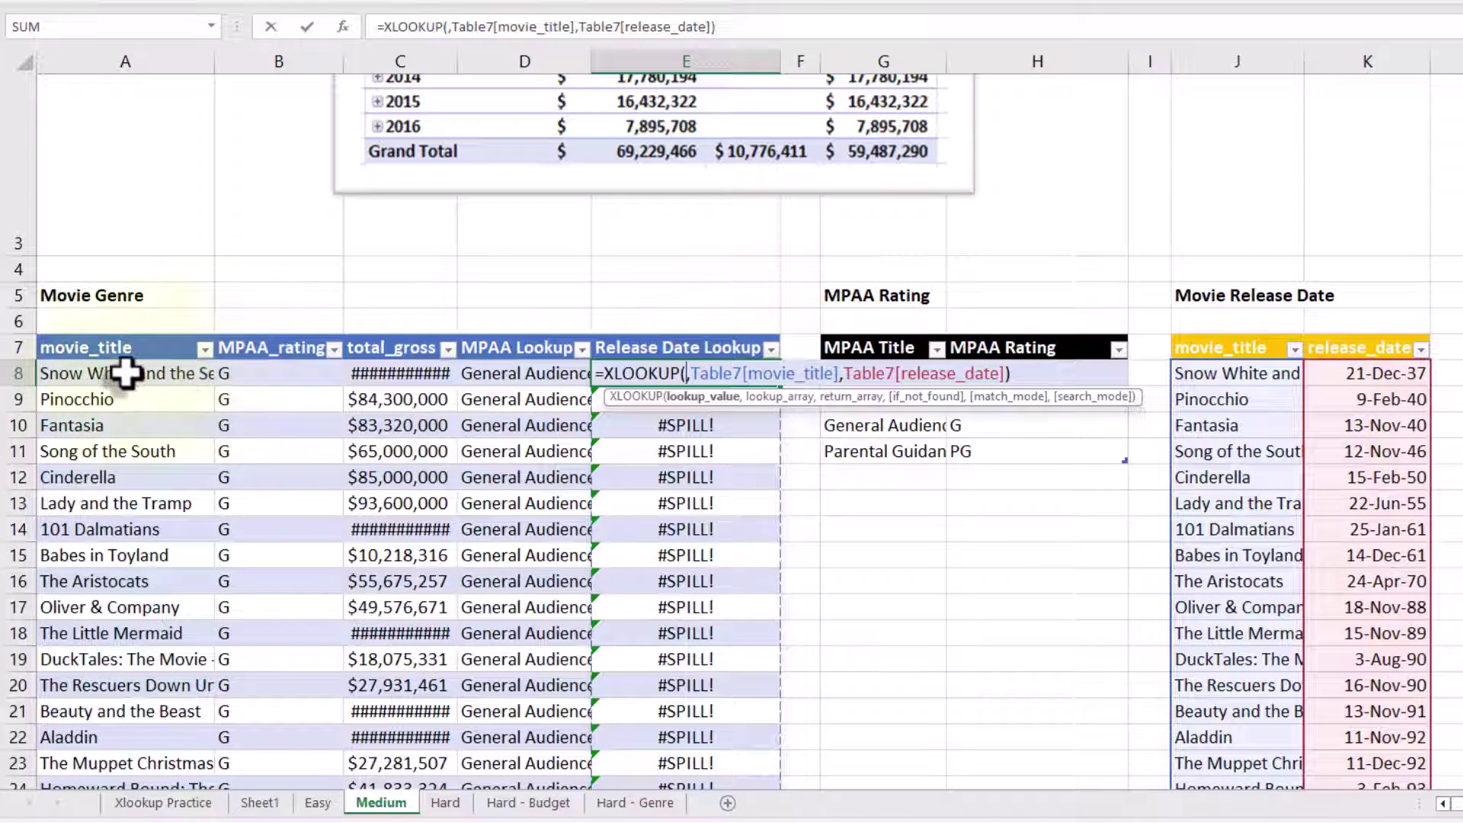
pyautogui.click(129, 373)
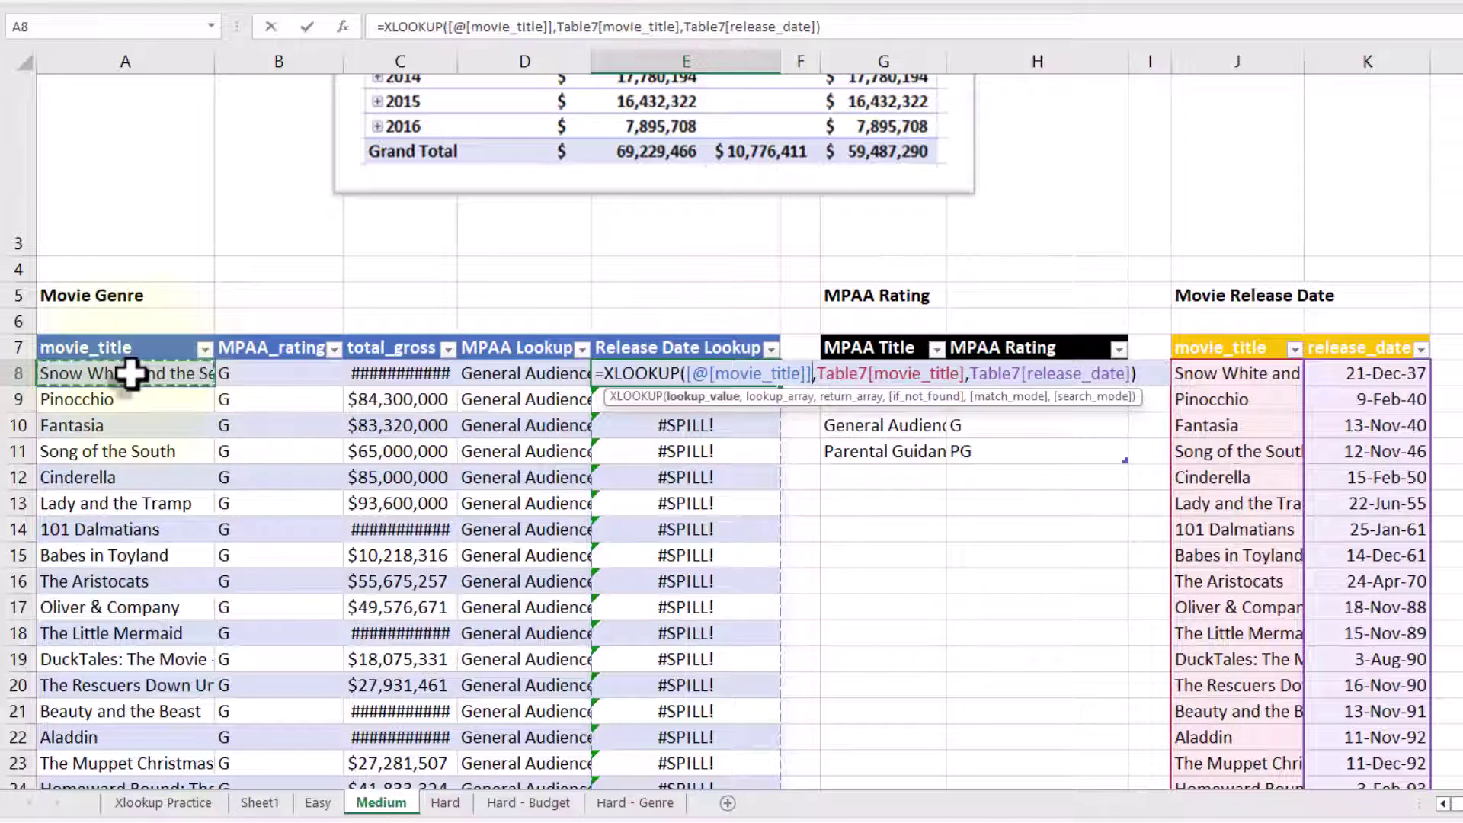
pyautogui.press('Return')
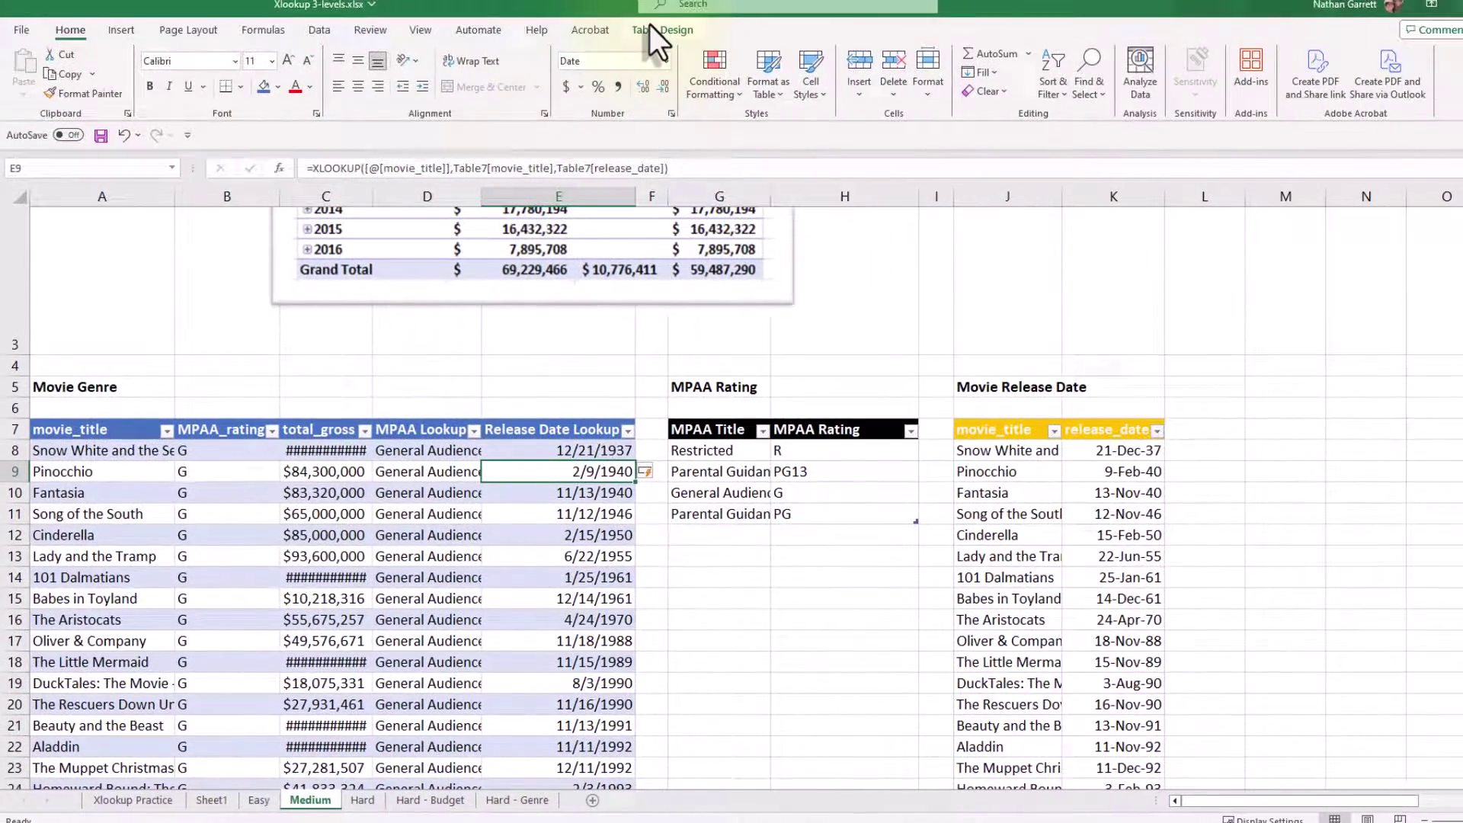
# Summarize Table6 with a PivotTable placed on the existing worksheet at cell M5
pyautogui.click(649, 26)
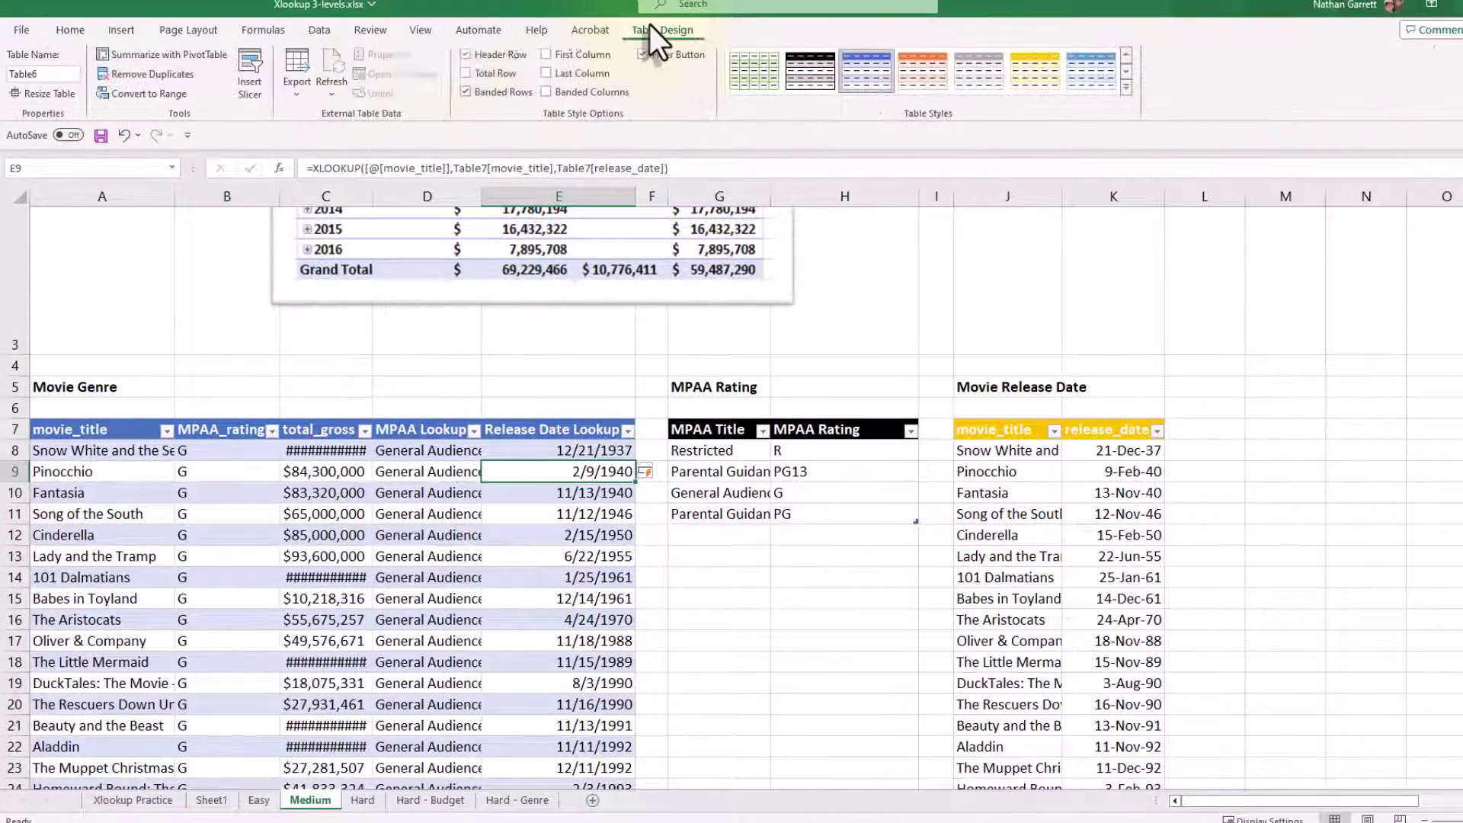
pyautogui.click(168, 54)
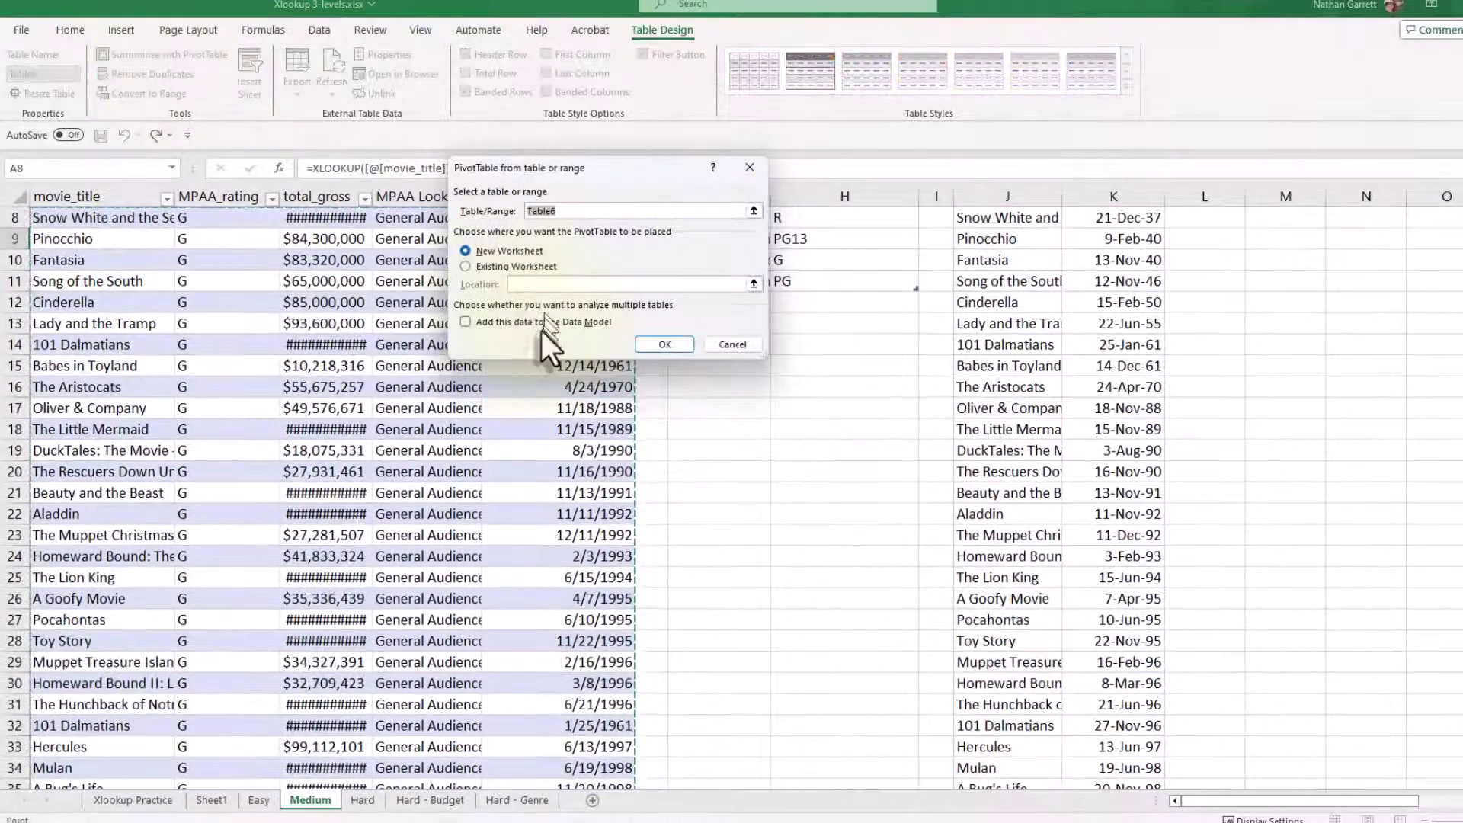
pyautogui.click(502, 264)
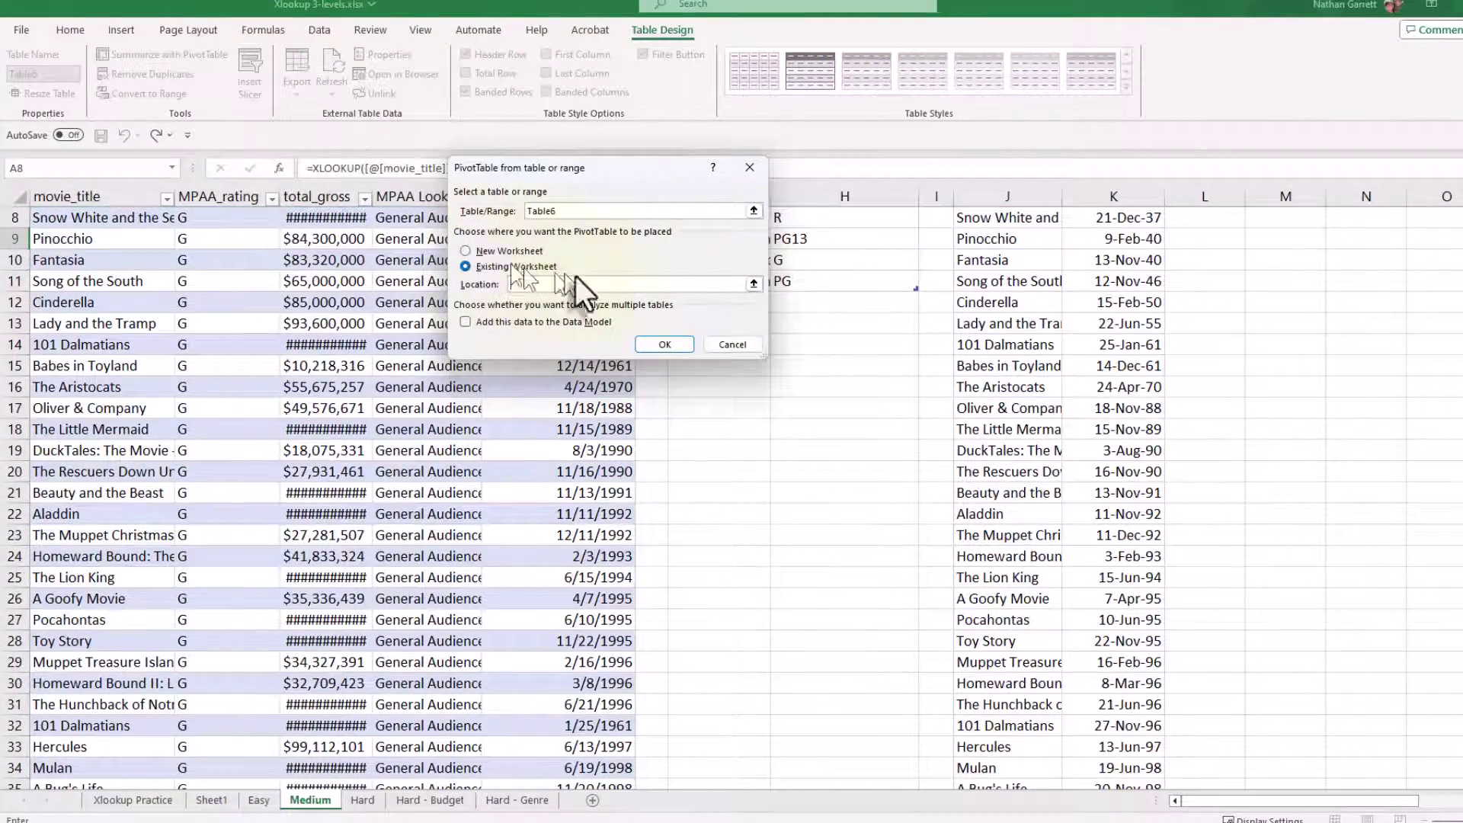
pyautogui.scroll(3, 827, 345)
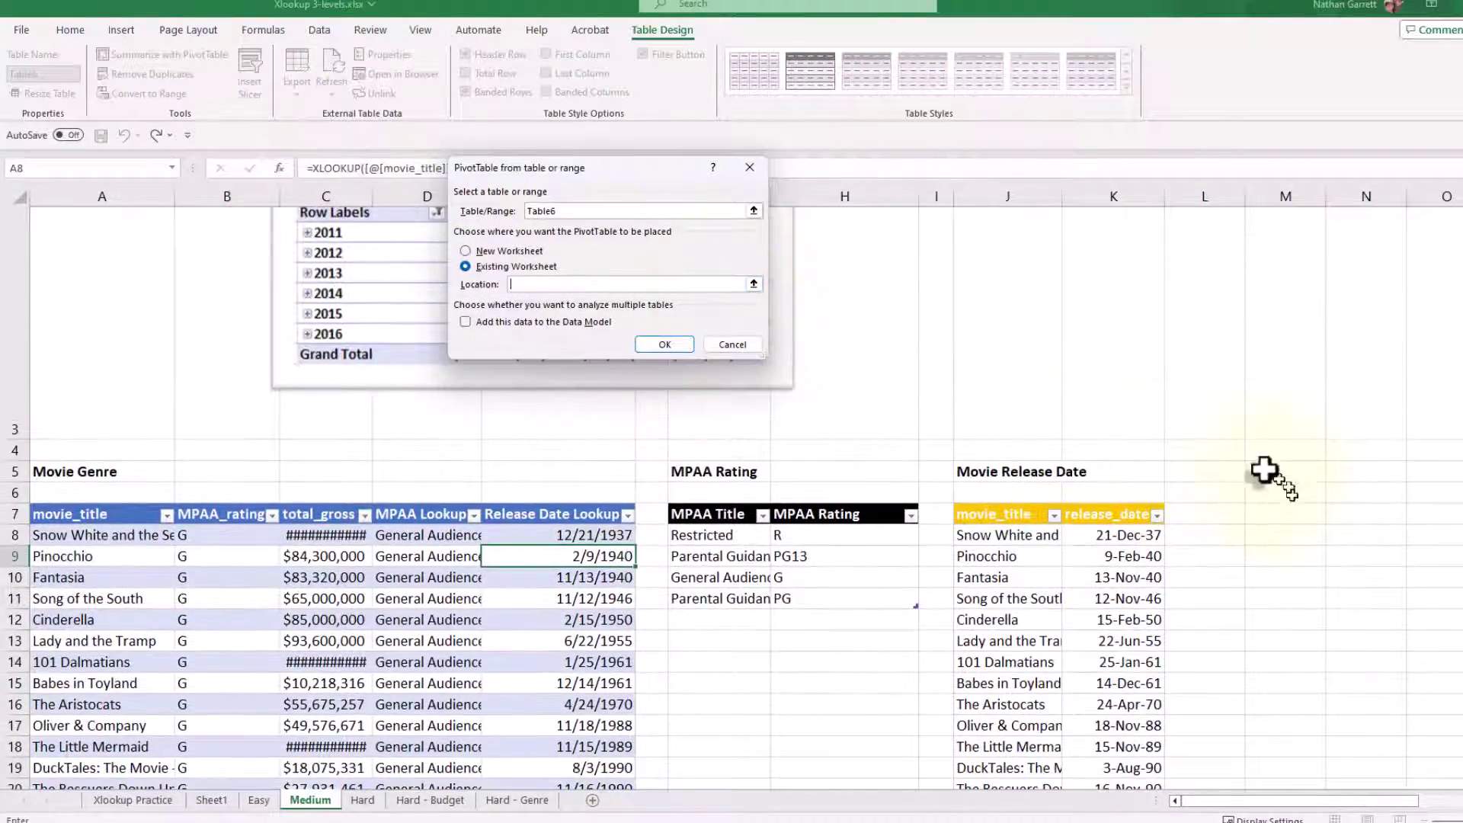
pyautogui.click(1280, 471)
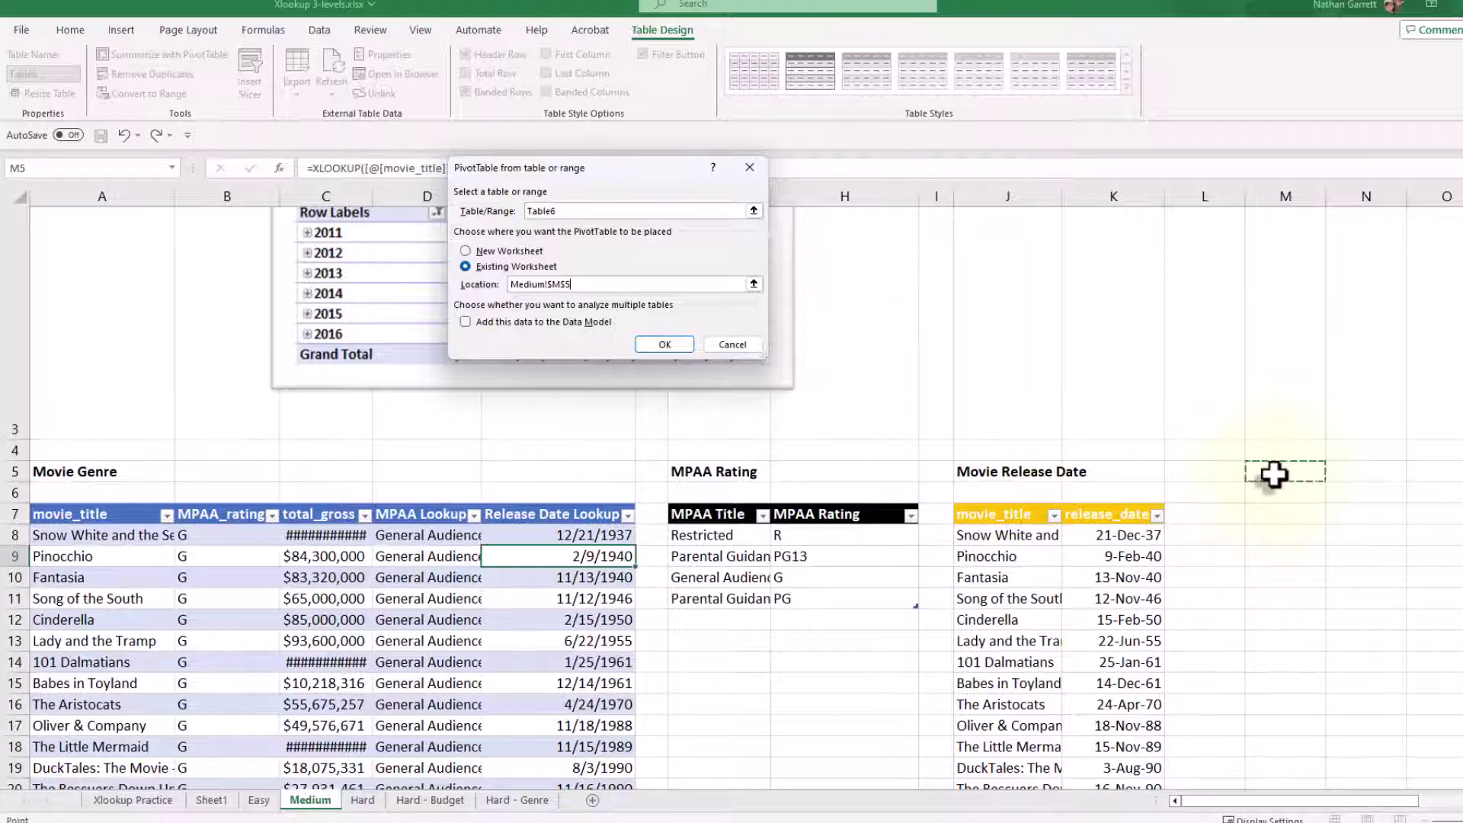
pyautogui.click(649, 344)
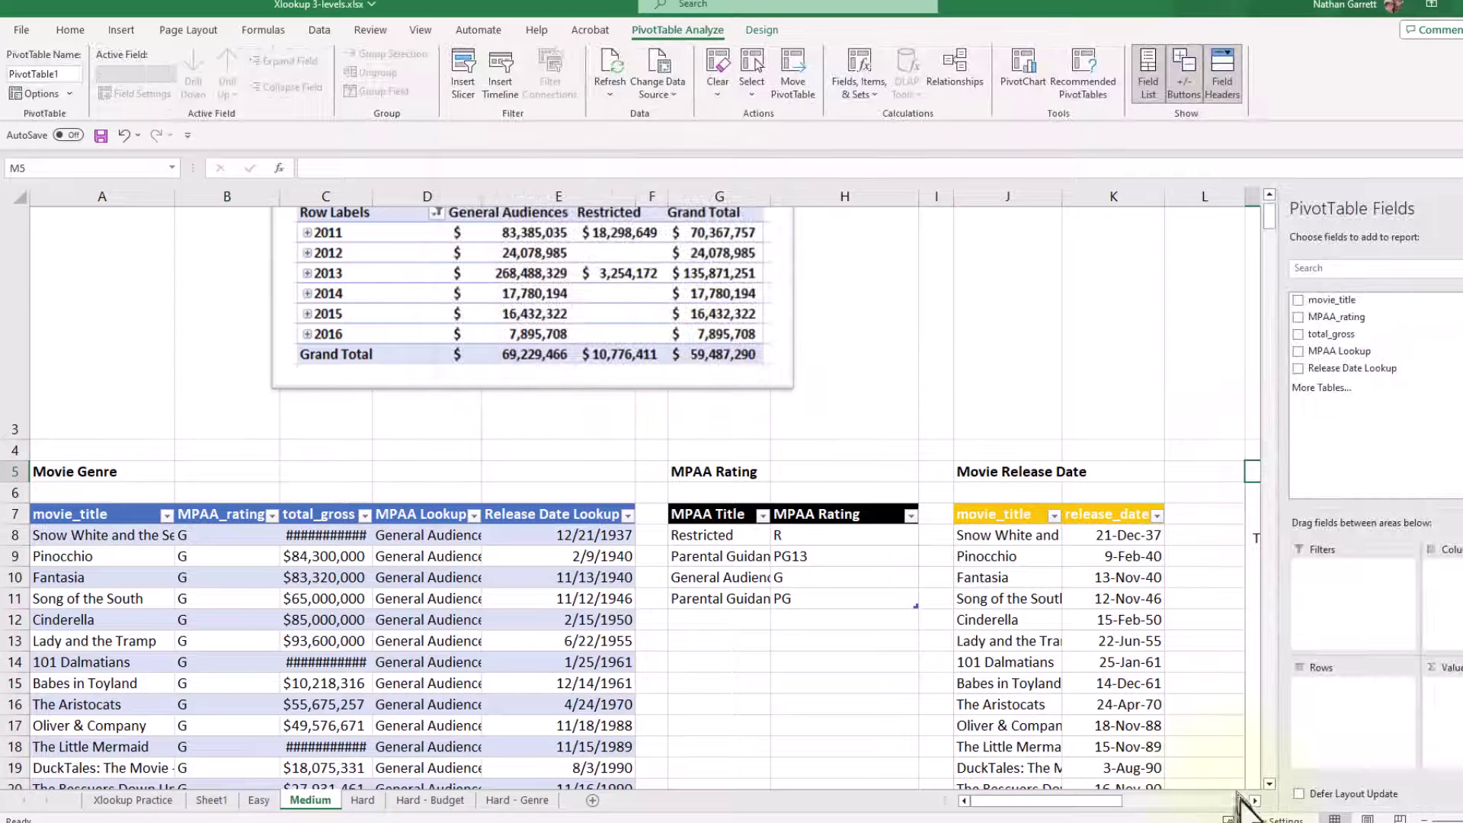
# Move and shrink the reference pivot picture above the Categories table, then reselect the empty PivotTable
pyautogui.hscroll(3, 1242, 800)
pyautogui.moveTo(340, 307); pyautogui.dragTo(1080, 362)
pyautogui.click(1166, 751)
pyautogui.click(1345, 725)
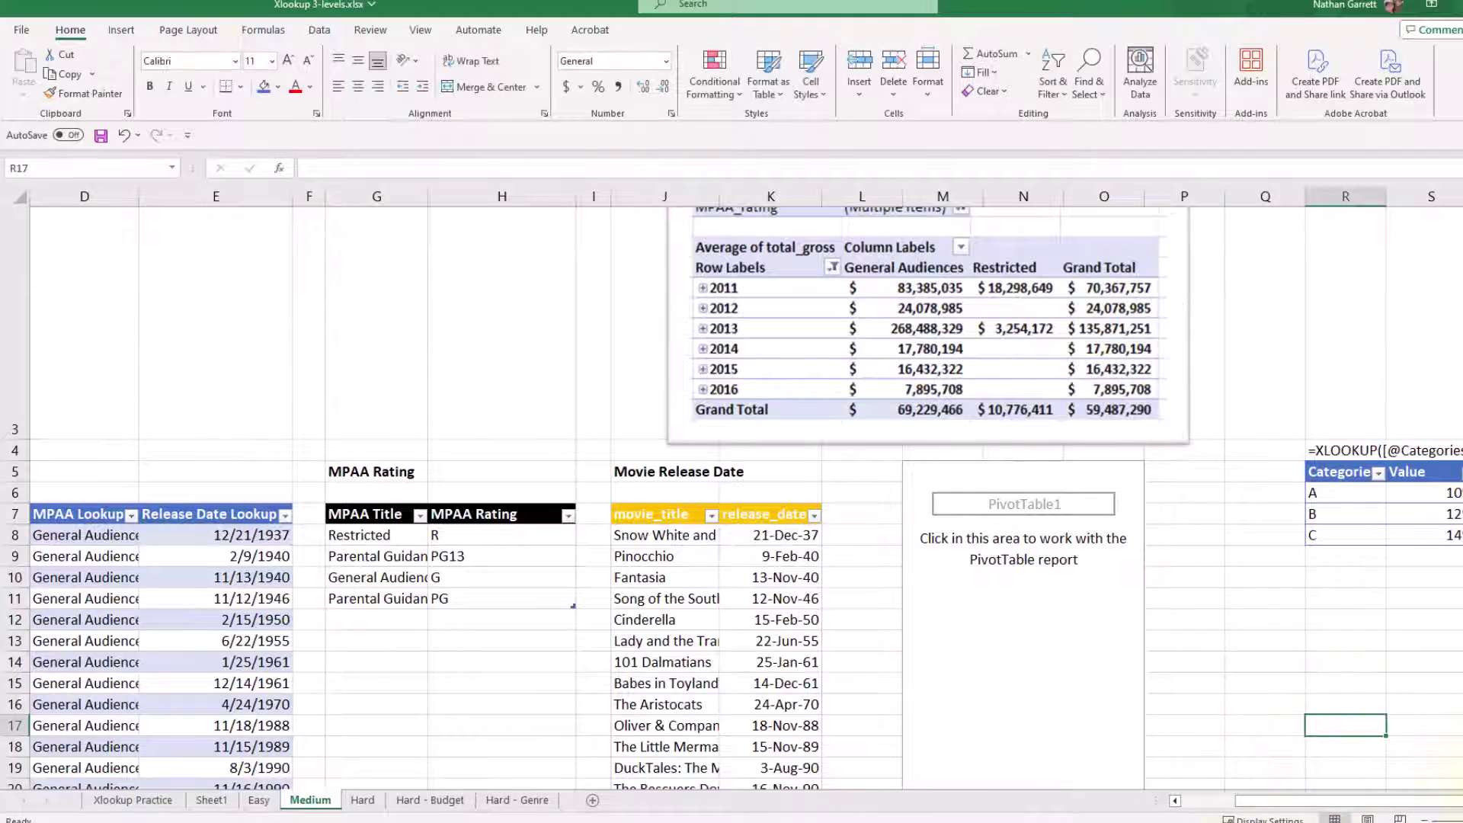
pyautogui.hscroll(6, 745, 495)
pyautogui.click(392, 330)
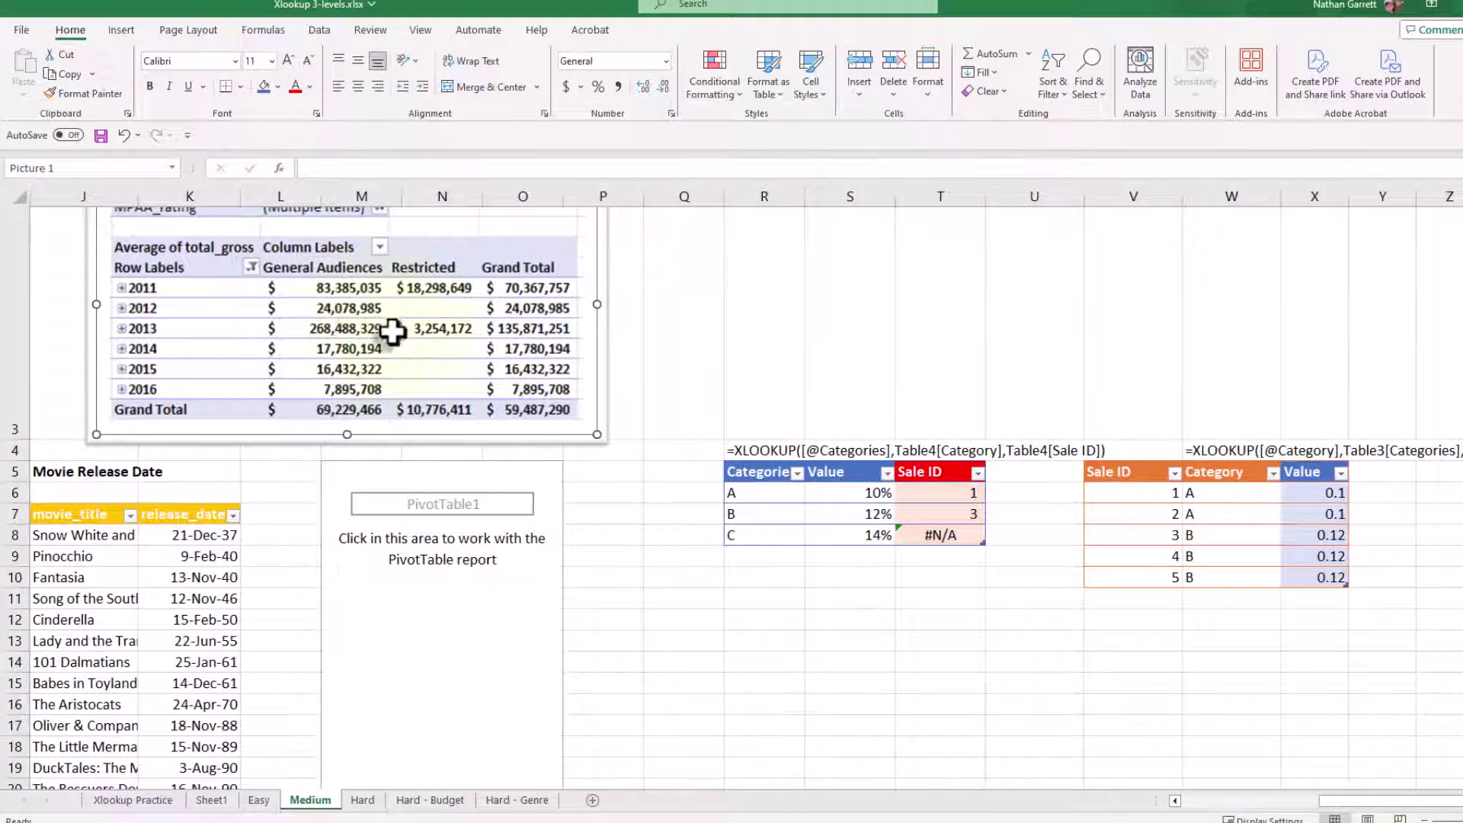
pyautogui.moveTo(392, 330); pyautogui.dragTo(589, 377)
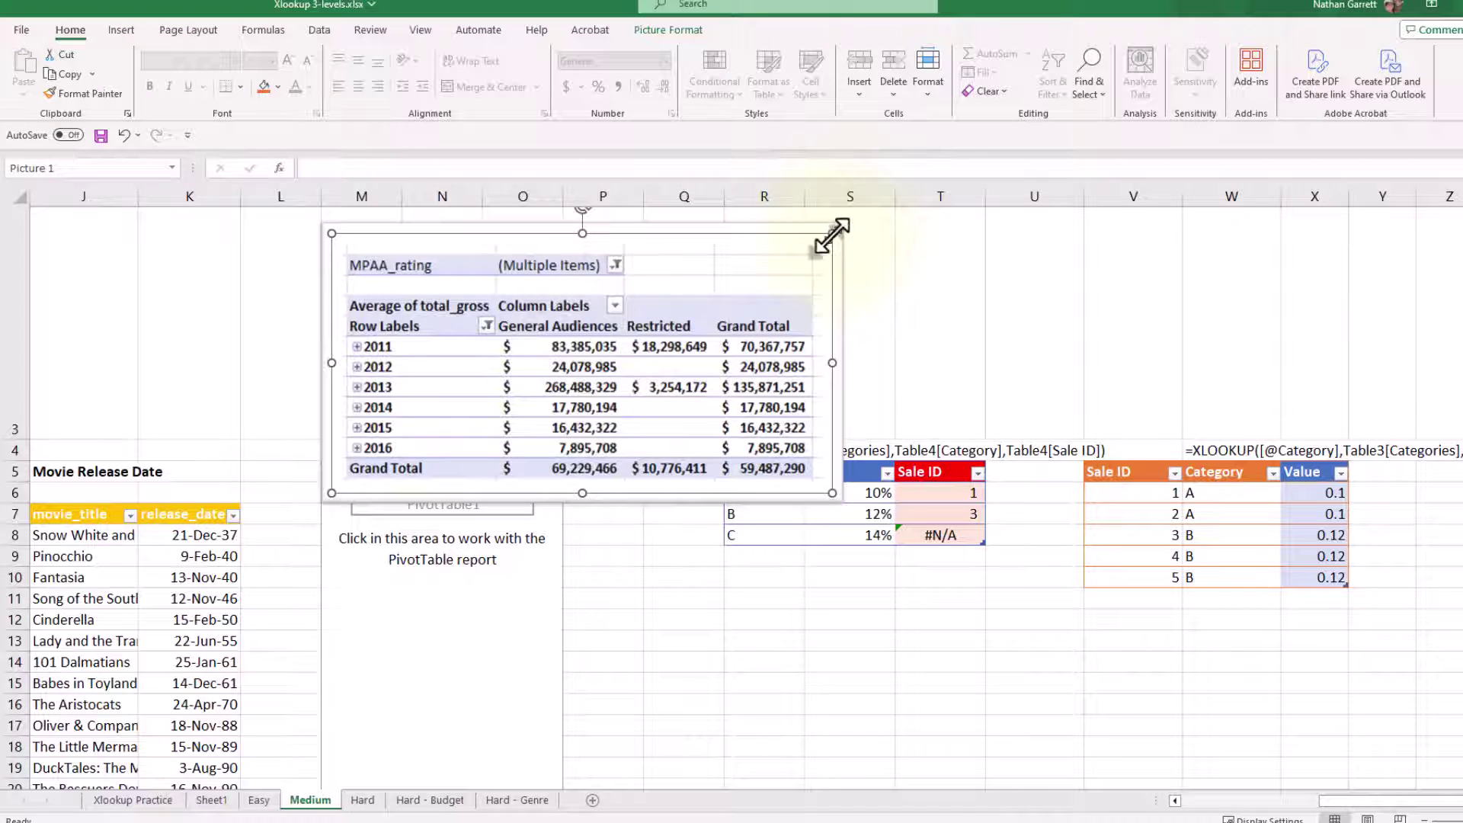
pyautogui.moveTo(832, 235); pyautogui.dragTo(806, 262)
pyautogui.moveTo(643, 358); pyautogui.dragTo(643, 337)
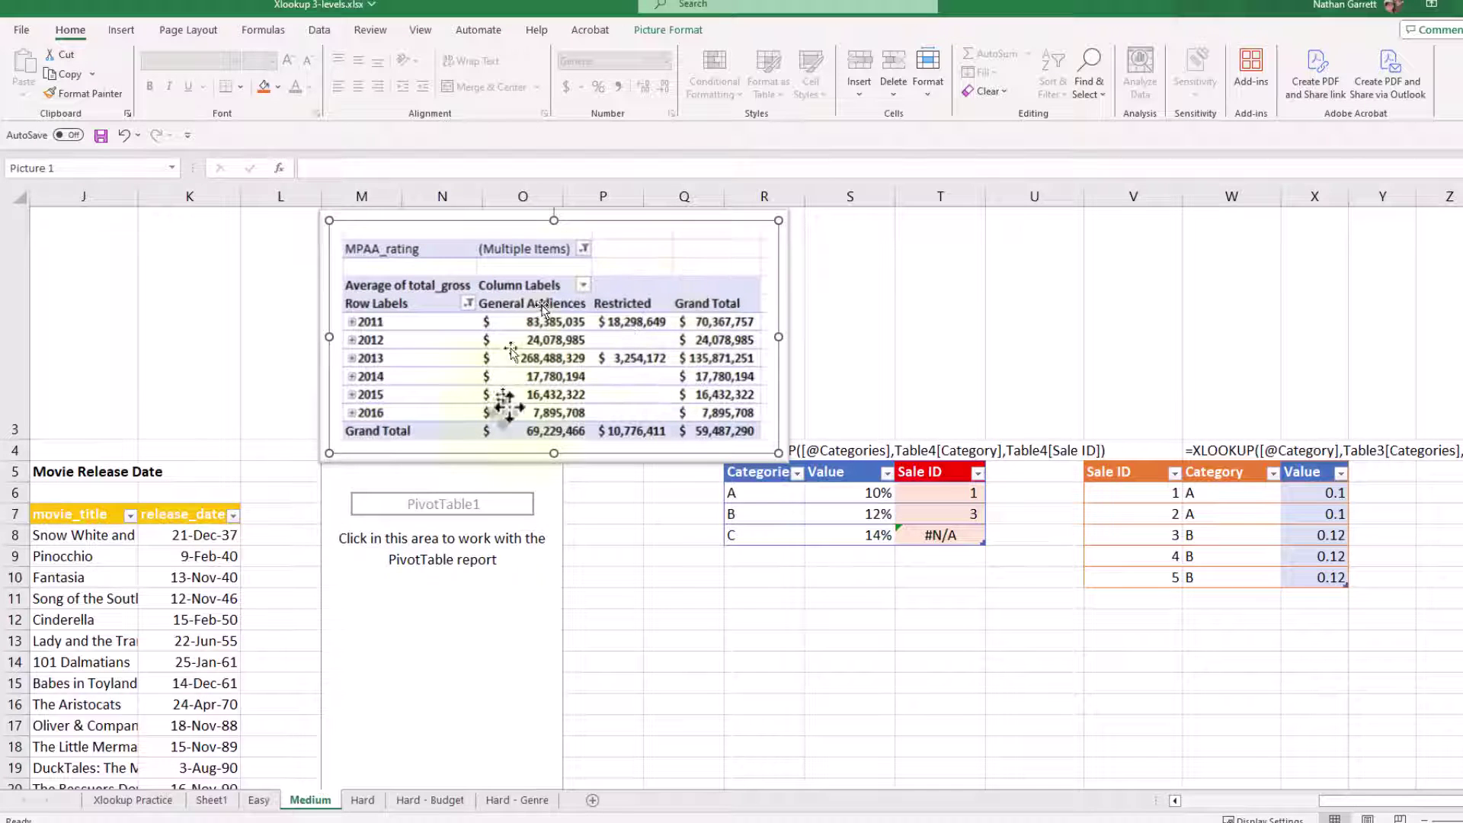
pyautogui.click(467, 620)
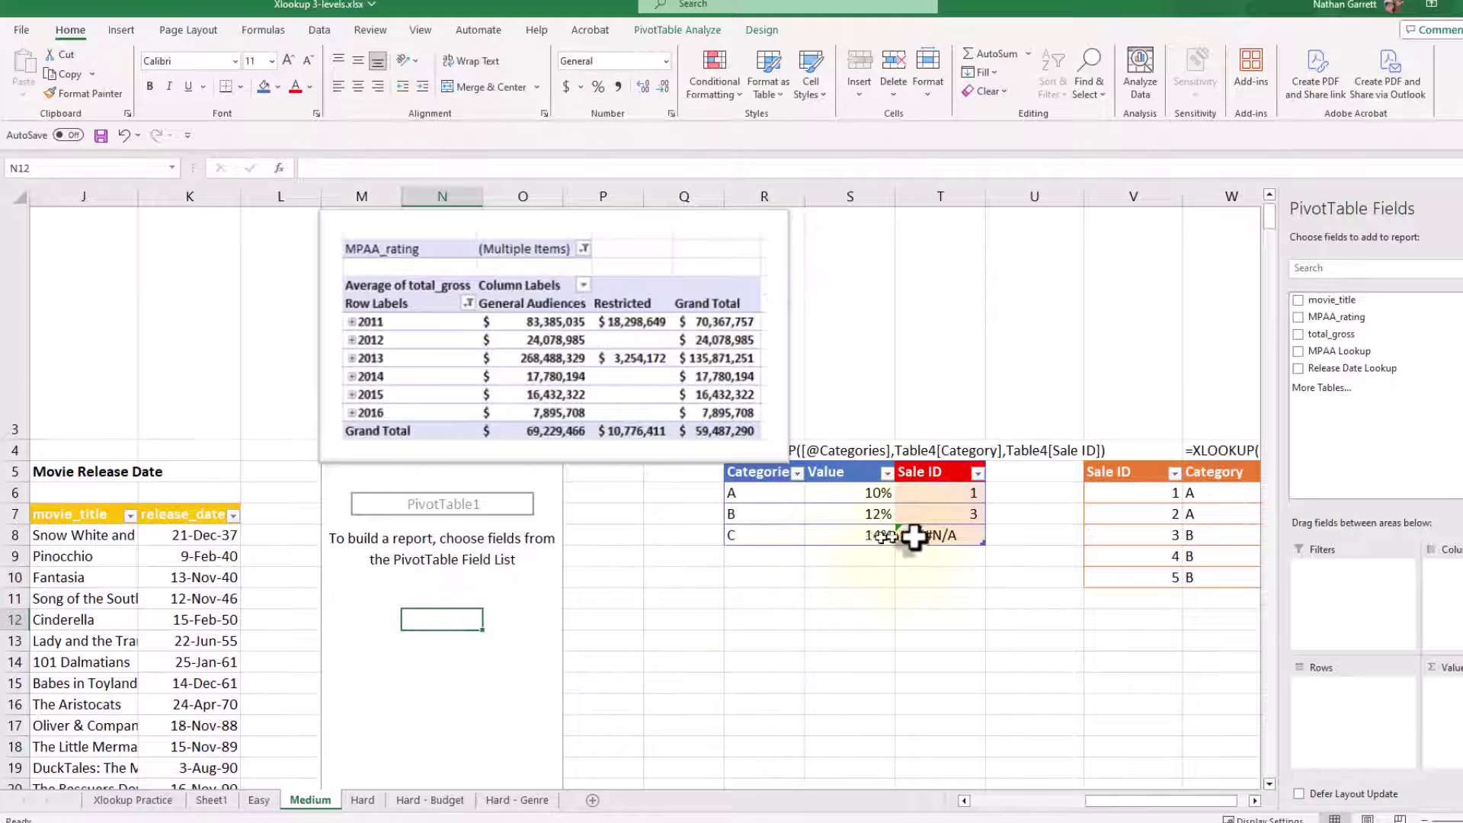
# Place MPAA_rating in Filters, total_gross in Values, Release Date Lookup in Rows, and try MPAA Lookup in Columns
pyautogui.moveTo(1355, 320); pyautogui.dragTo(1342, 589)
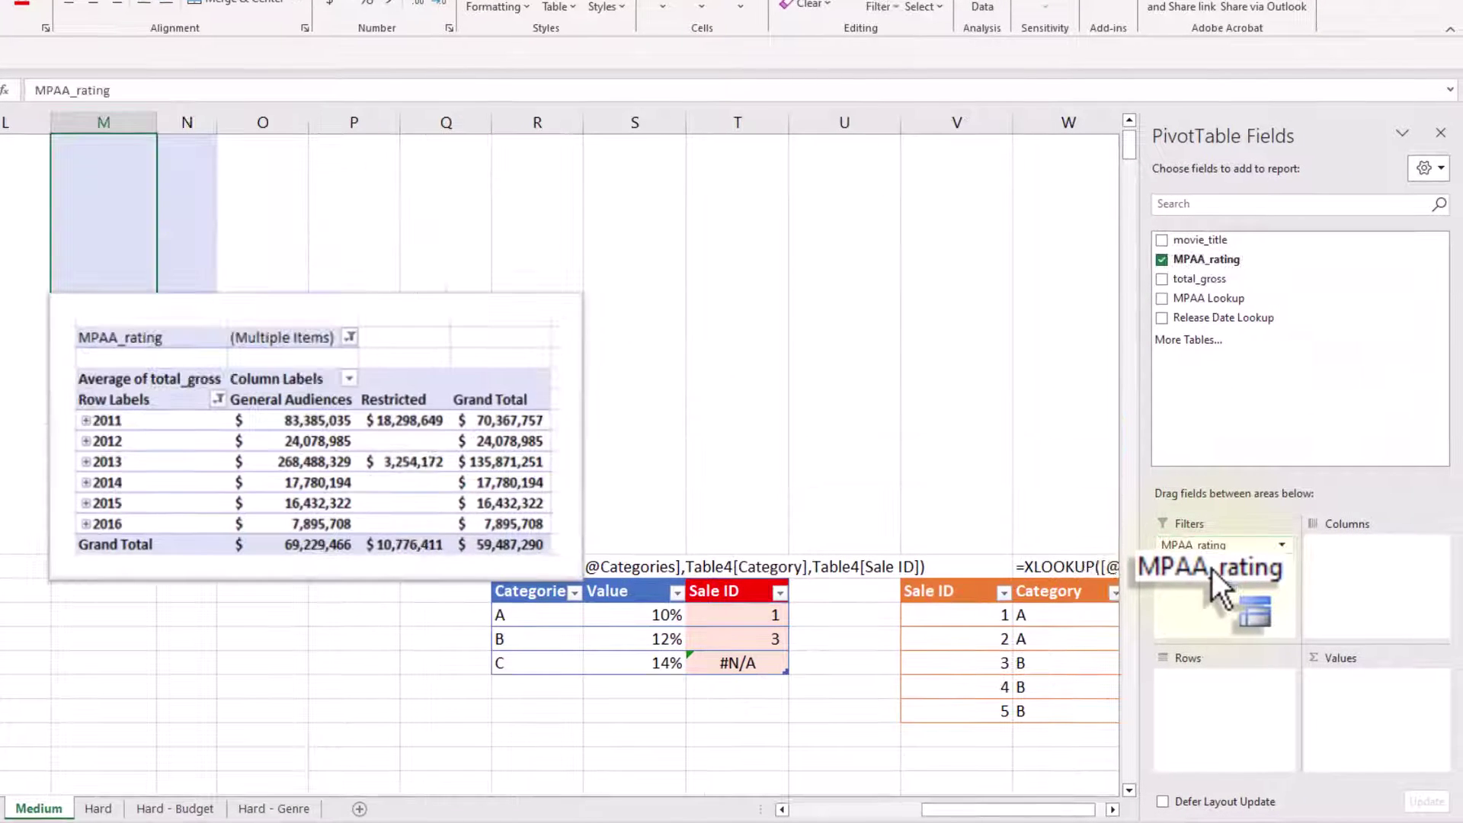
pyautogui.moveTo(1211, 569); pyautogui.dragTo(1211, 568)
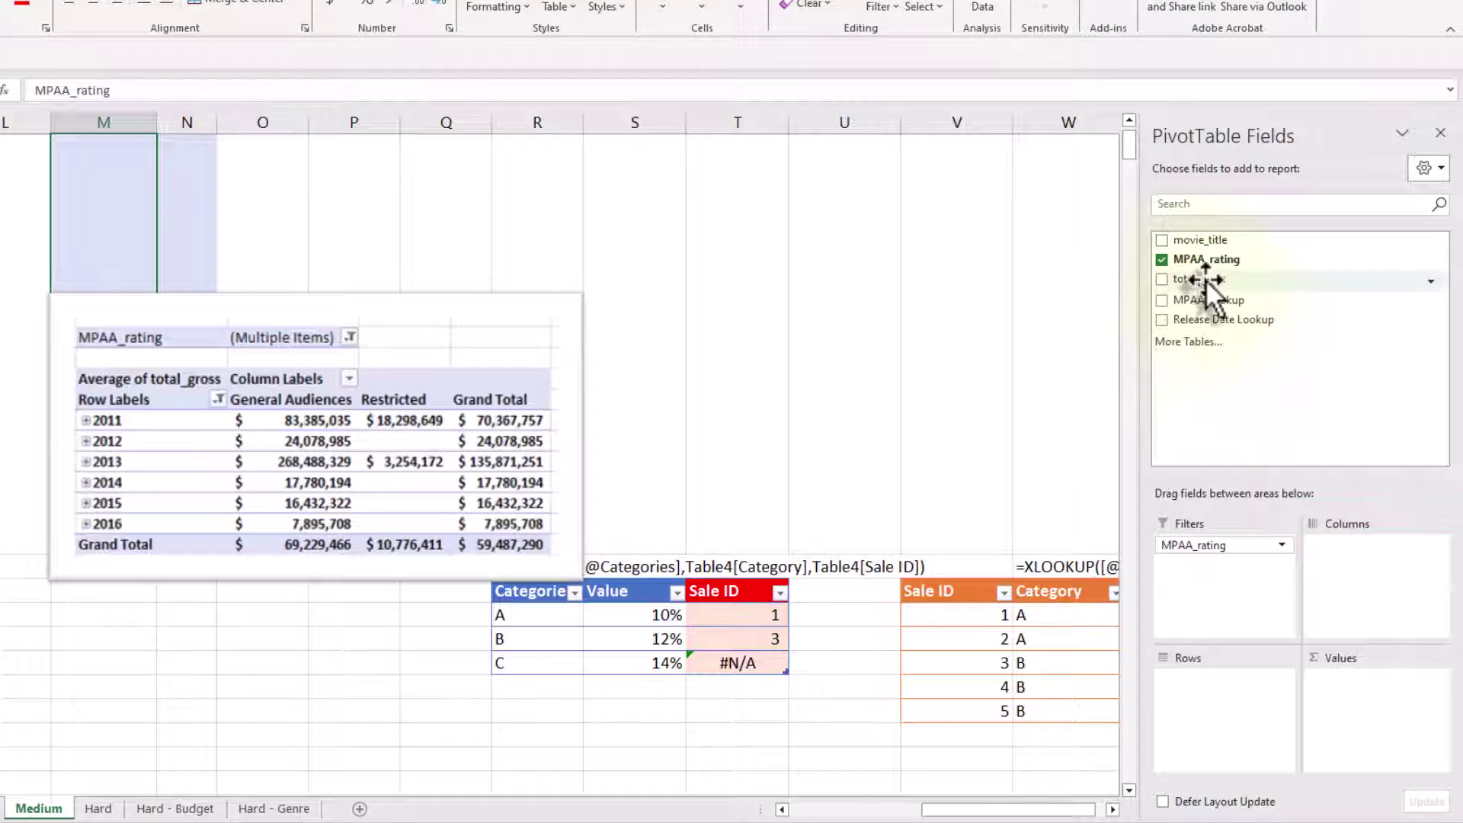
pyautogui.moveTo(1206, 279); pyautogui.dragTo(1359, 701)
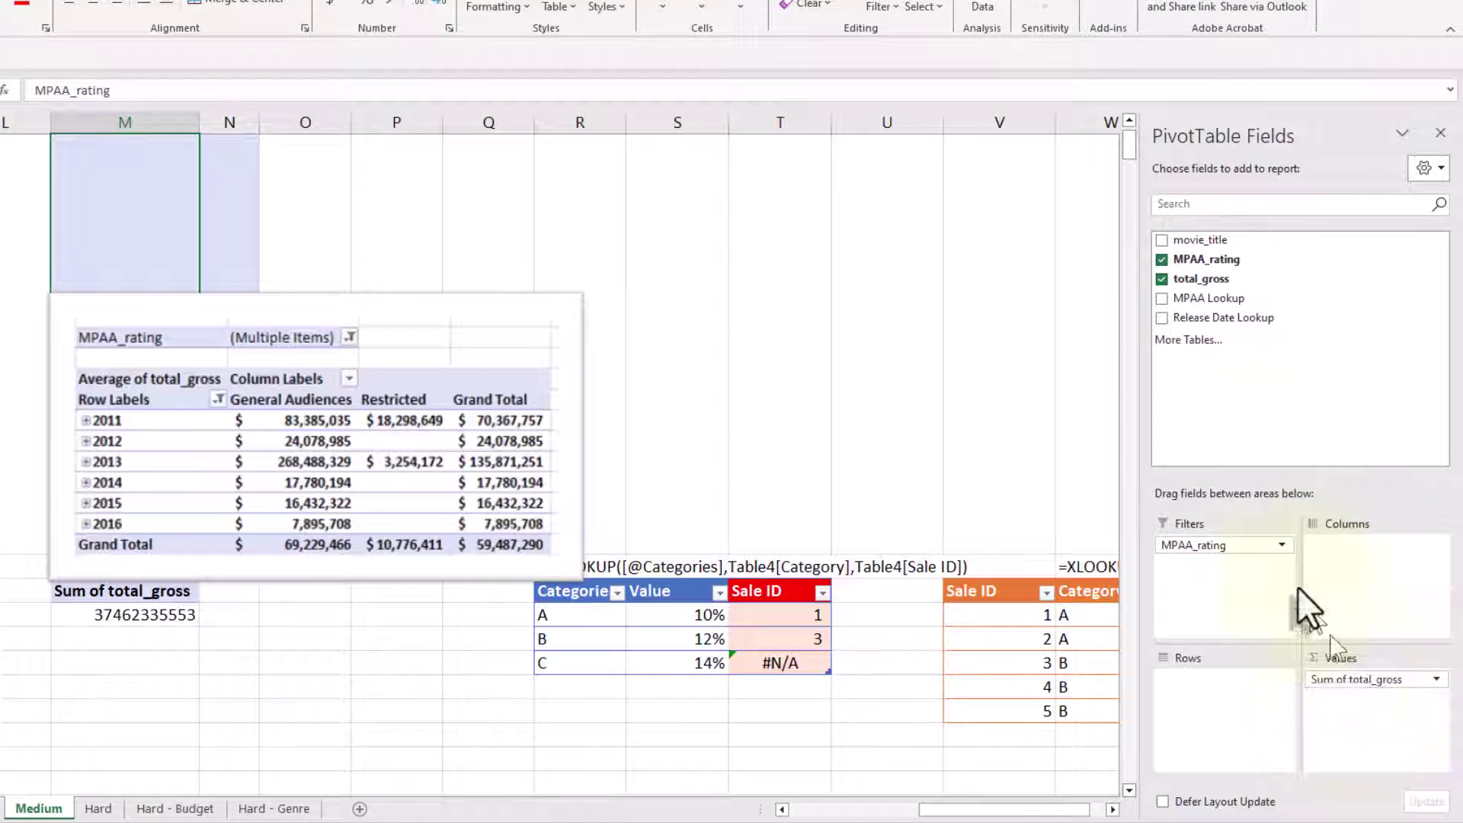
pyautogui.moveTo(1226, 313); pyautogui.dragTo(1218, 707)
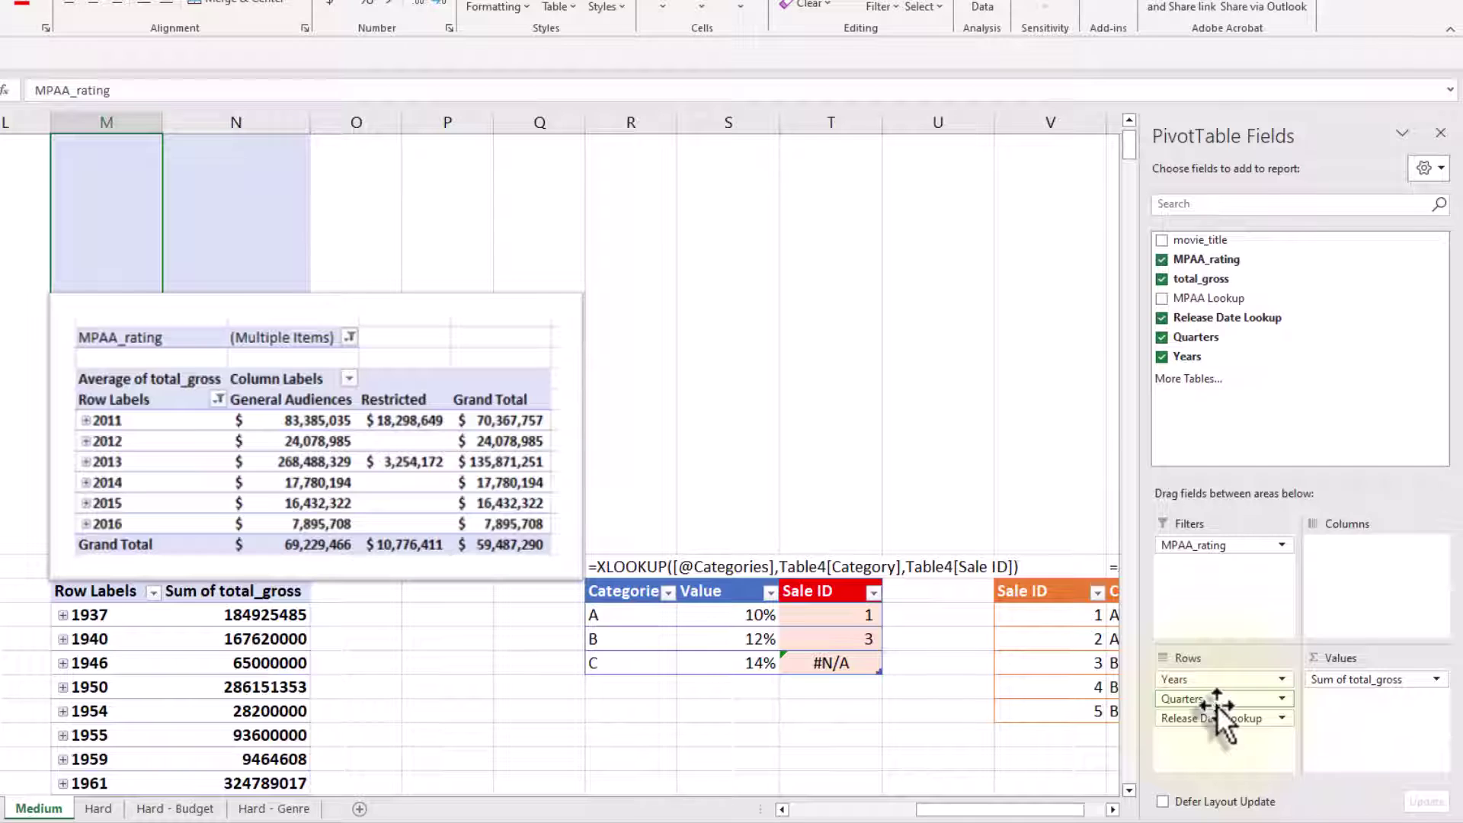
pyautogui.moveTo(1214, 300); pyautogui.dragTo(1360, 581)
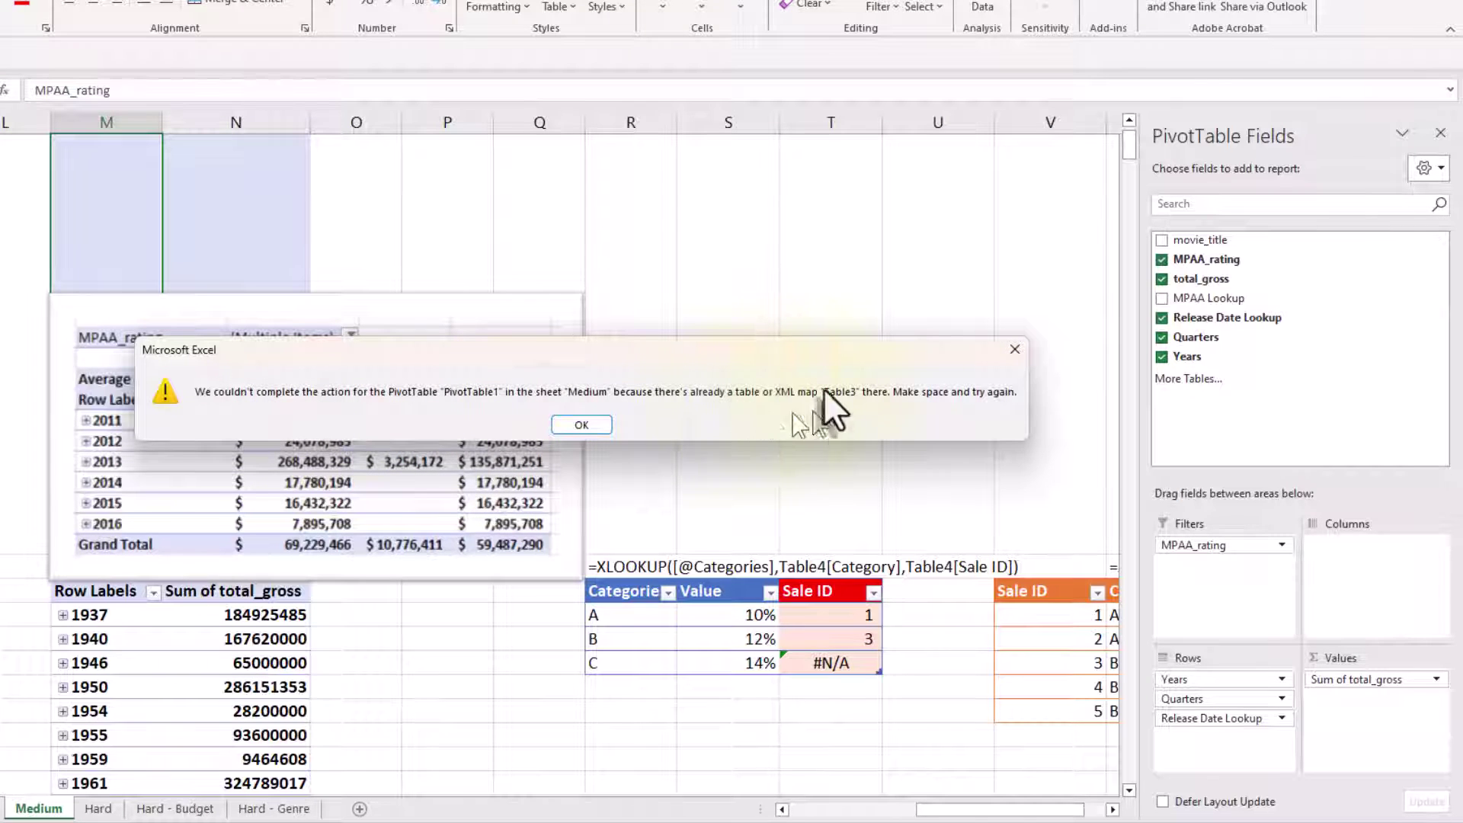
# Dismiss the not-enough-space error and insert blank columns P through W beside the pivot
pyautogui.click(582, 425)
pyautogui.moveTo(483, 638); pyautogui.dragTo(534, 638)
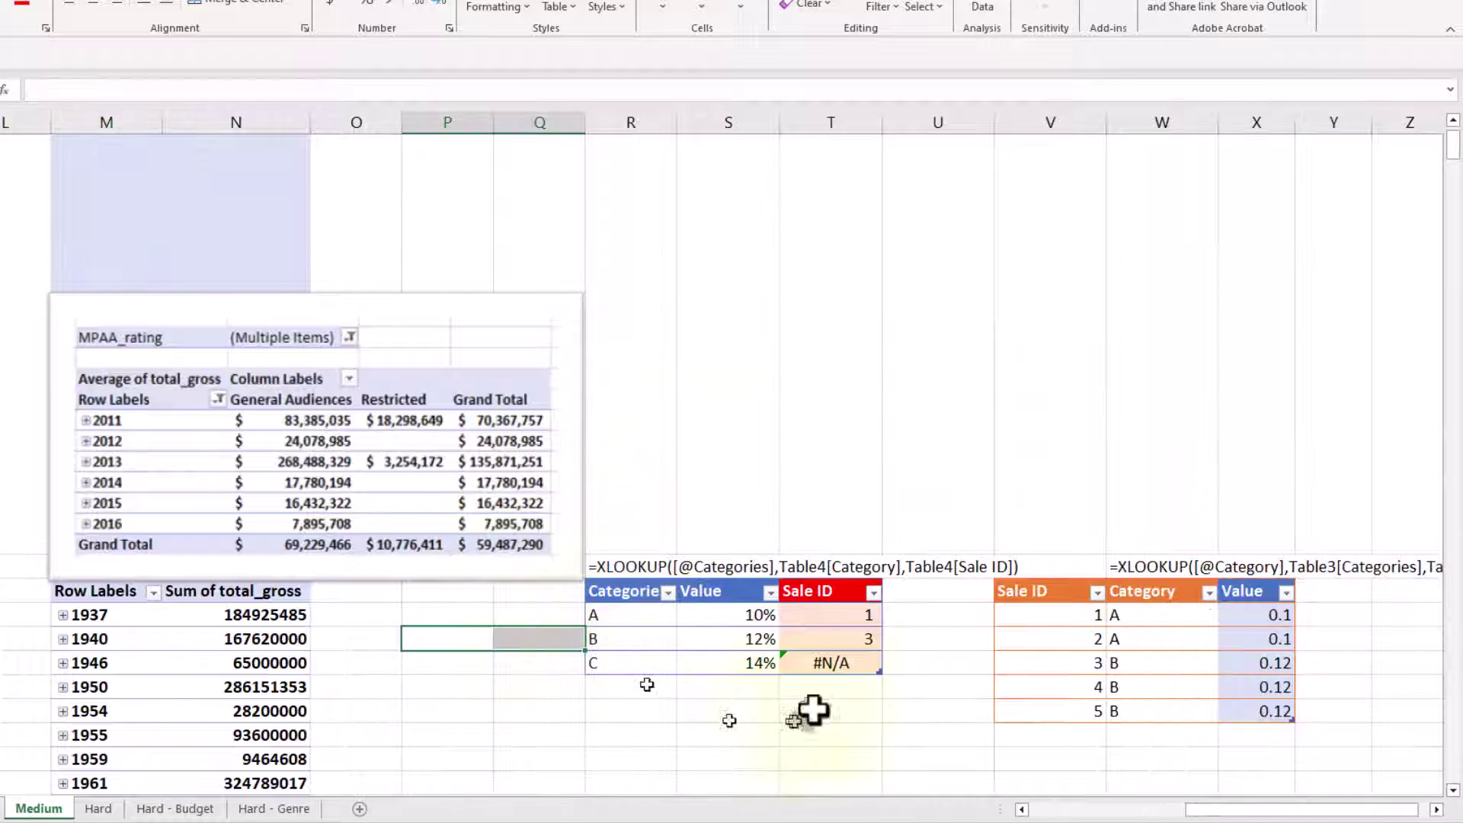
pyautogui.scroll(-3, 708, 591)
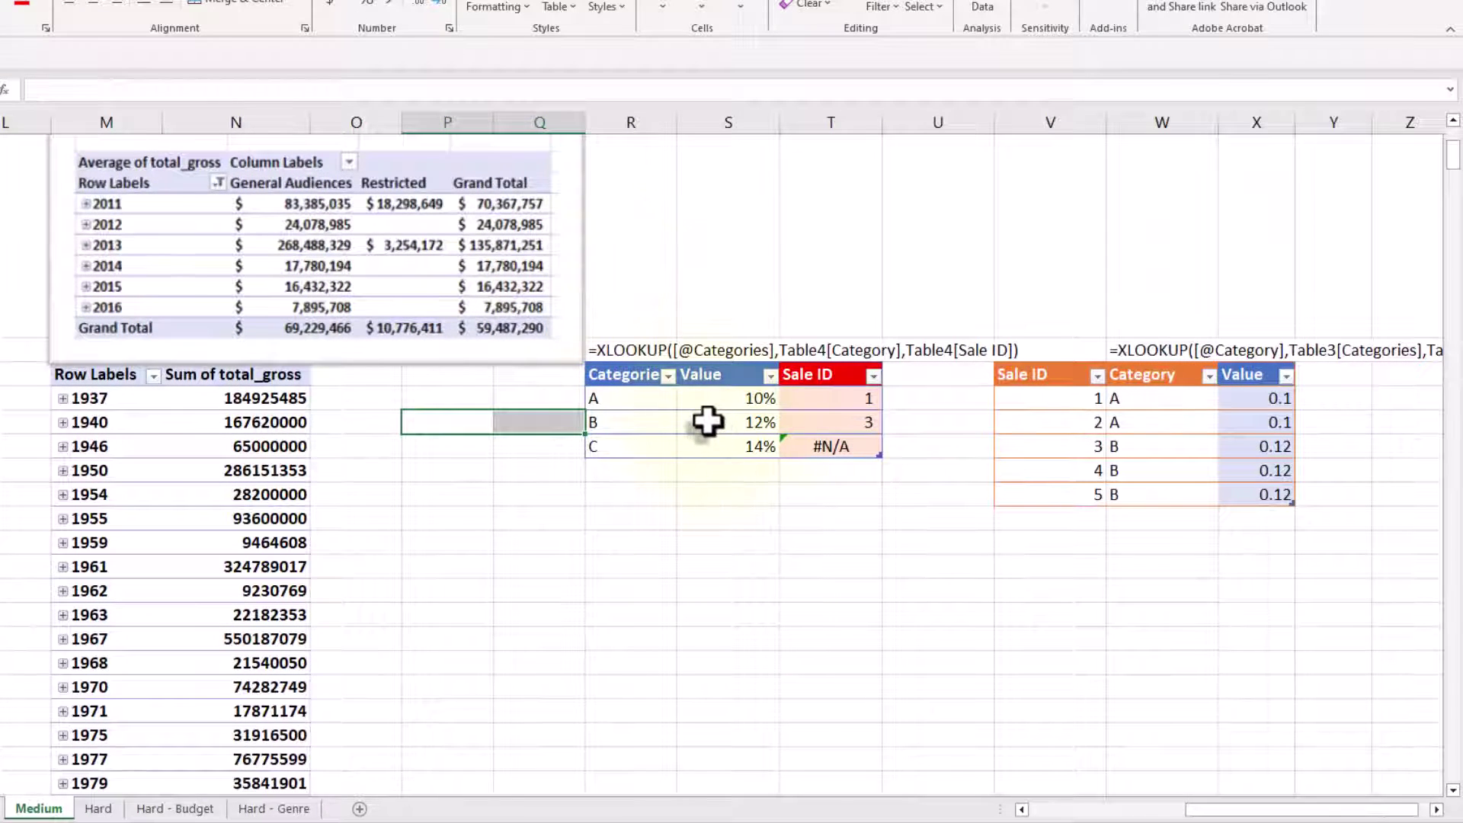
pyautogui.scroll(3, 432, 115)
pyautogui.moveTo(432, 122); pyautogui.dragTo(1153, 120)
pyautogui.rightClick(1157, 123)
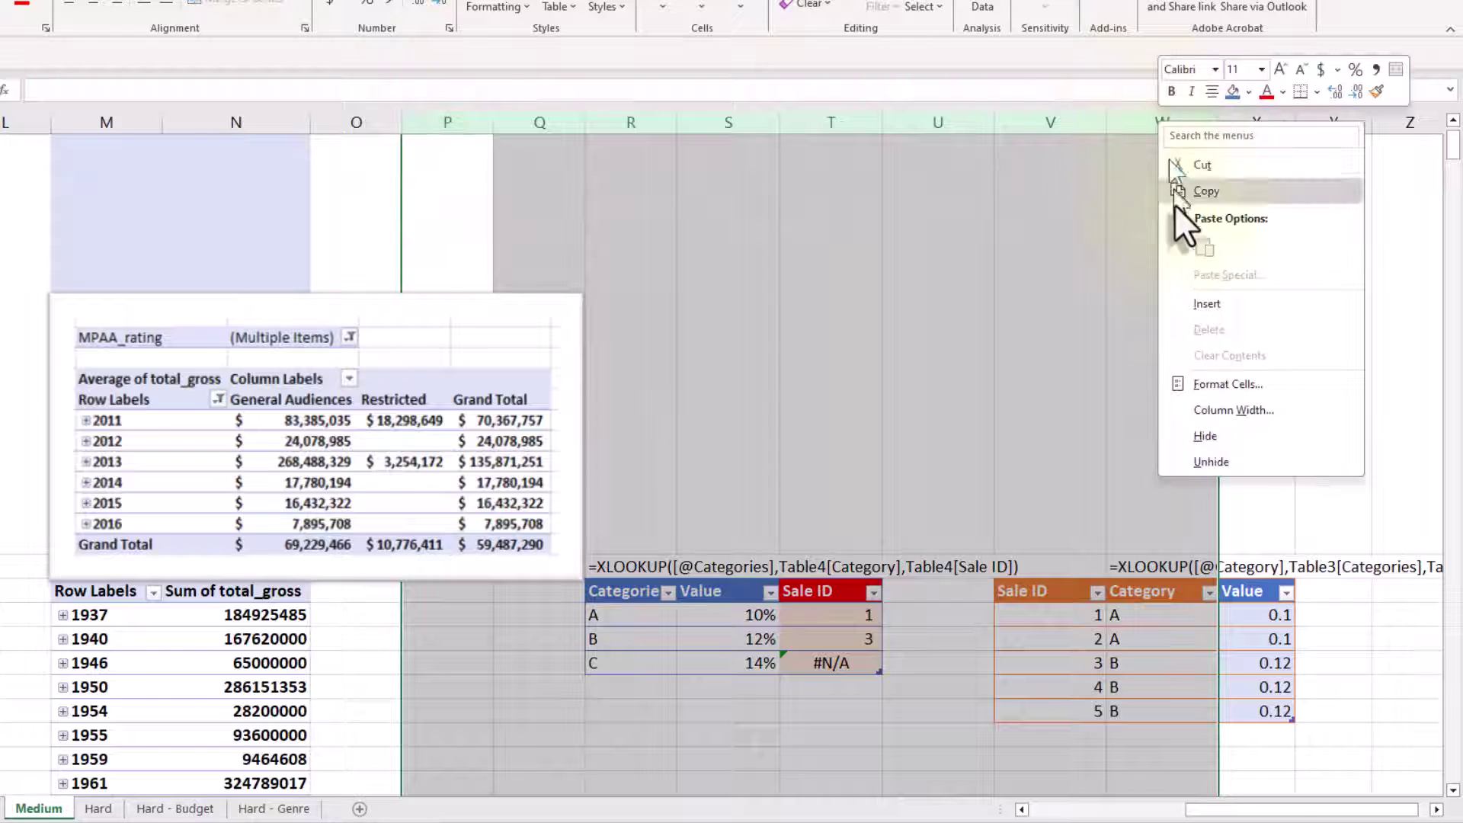
pyautogui.click(1187, 302)
pyautogui.click(191, 662)
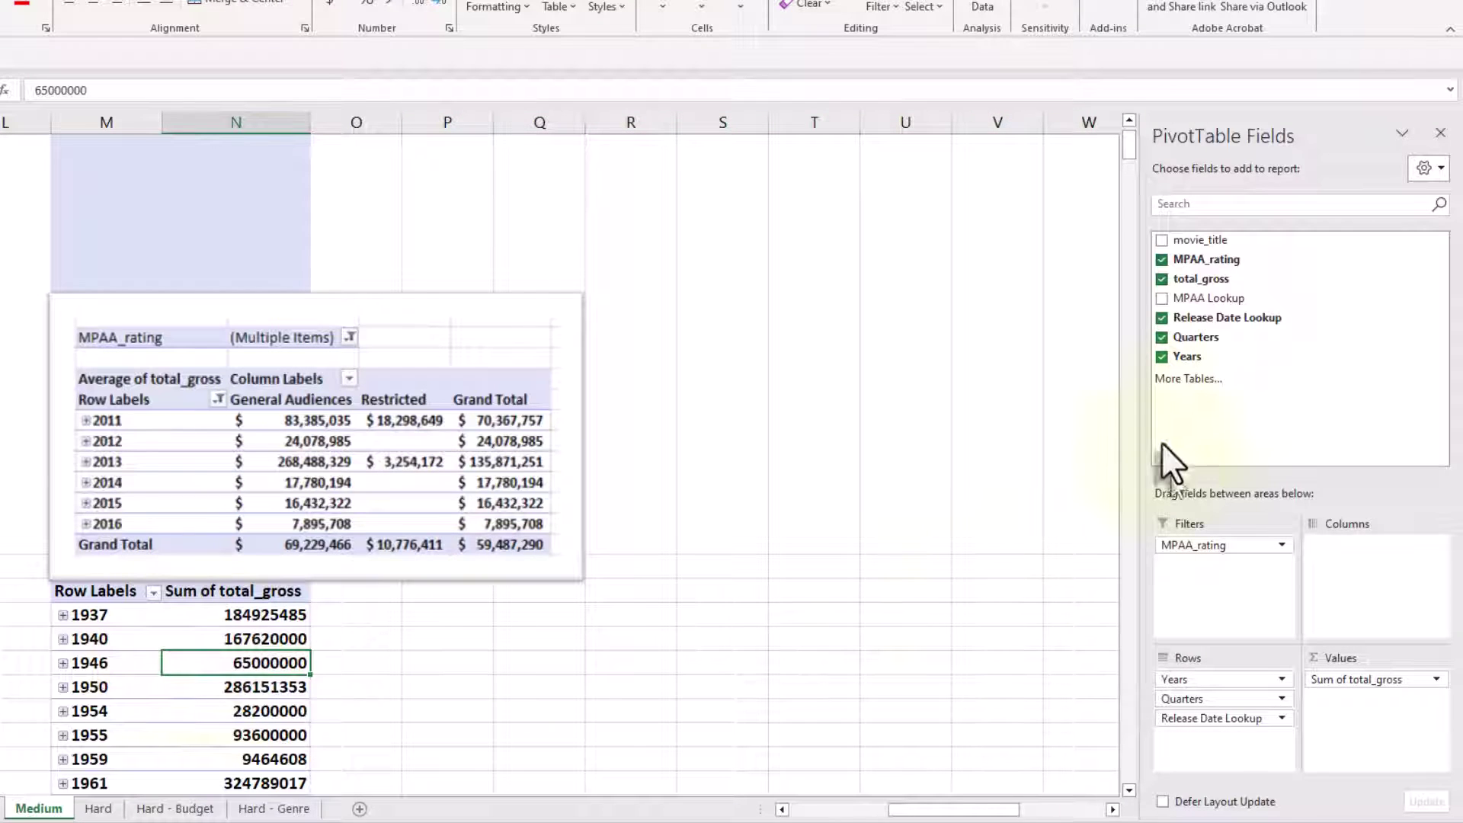
# Add MPAA Lookup to Columns, splitting totals into General Audiences, Parental Guidance, Restricted and #N/A
pyautogui.moveTo(1253, 296); pyautogui.dragTo(1365, 573)
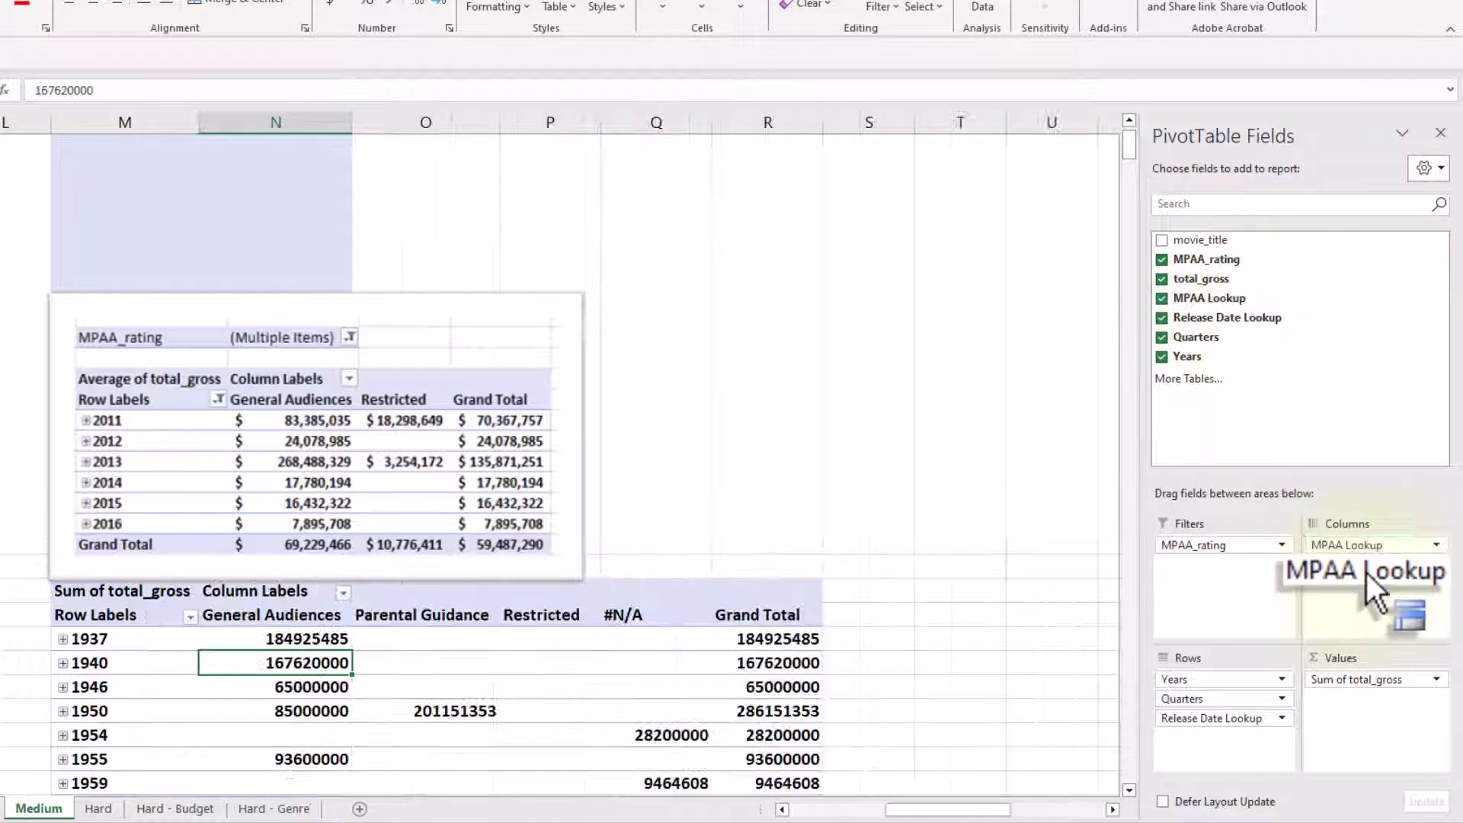
pyautogui.scroll(-2, 819, 529)
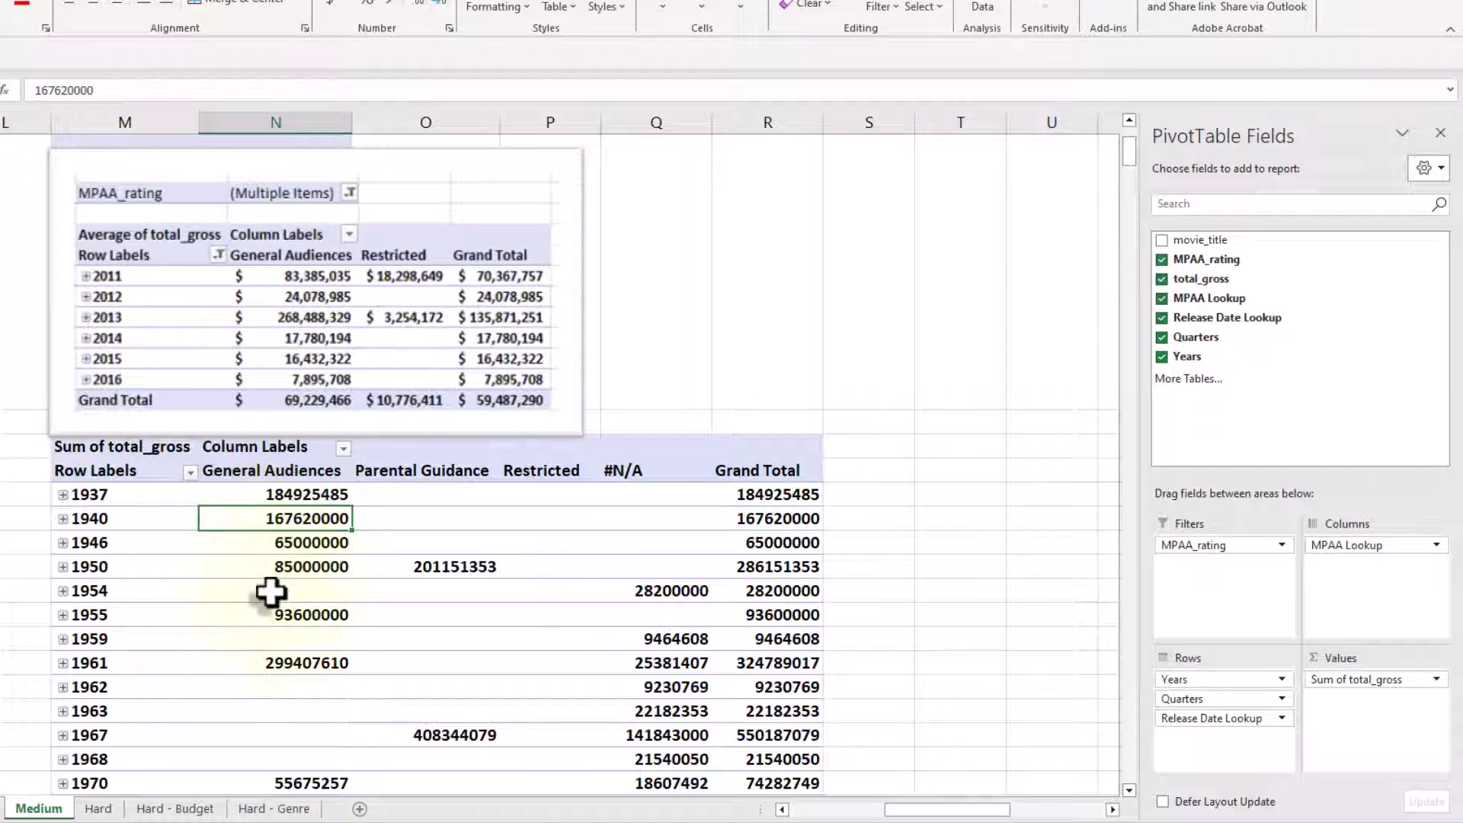
pyautogui.moveTo(275, 586)
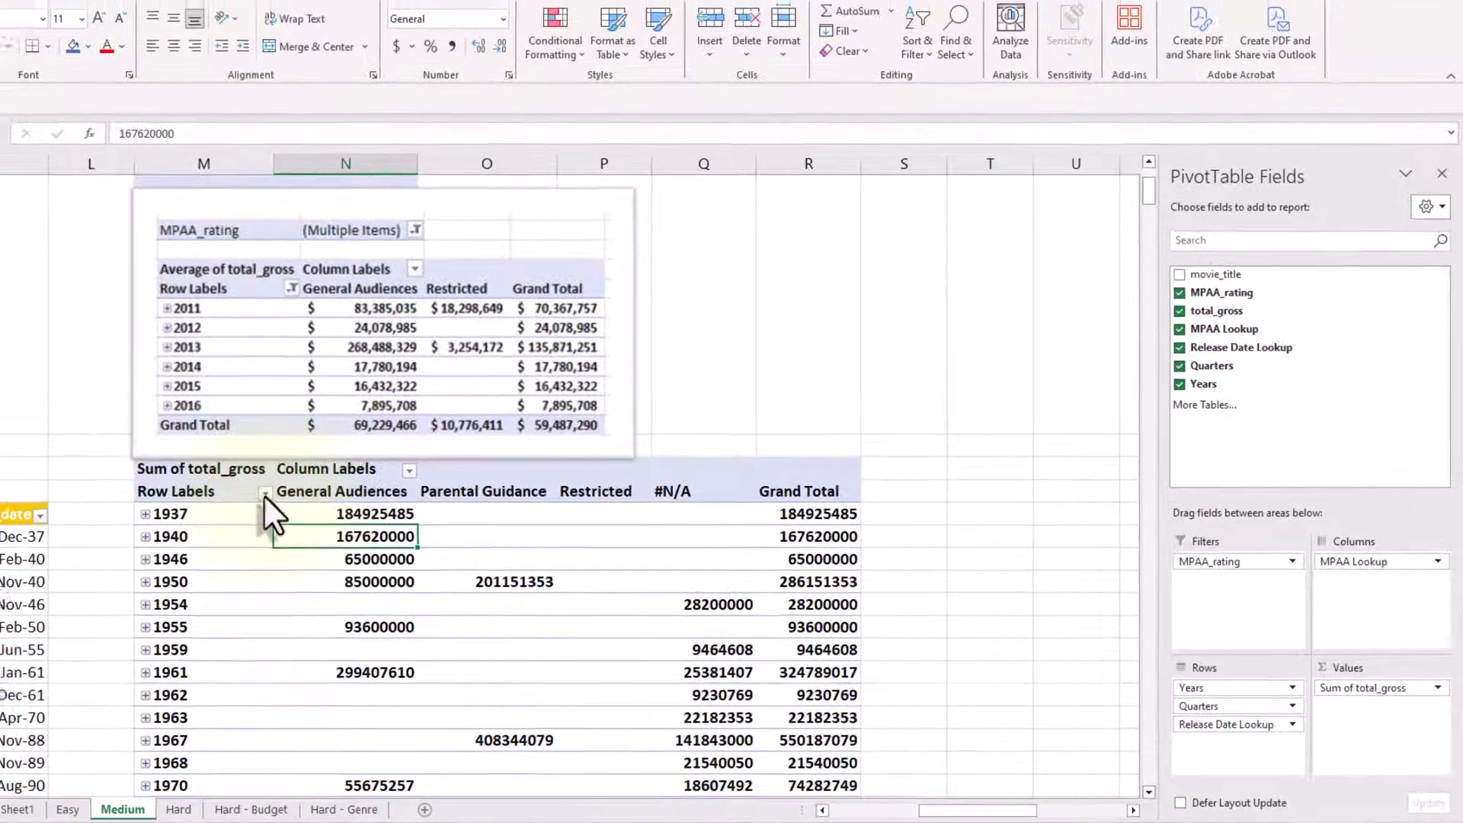
# Filter the pivot's row years to keep only 2013 through 2016
pyautogui.click(272, 495)
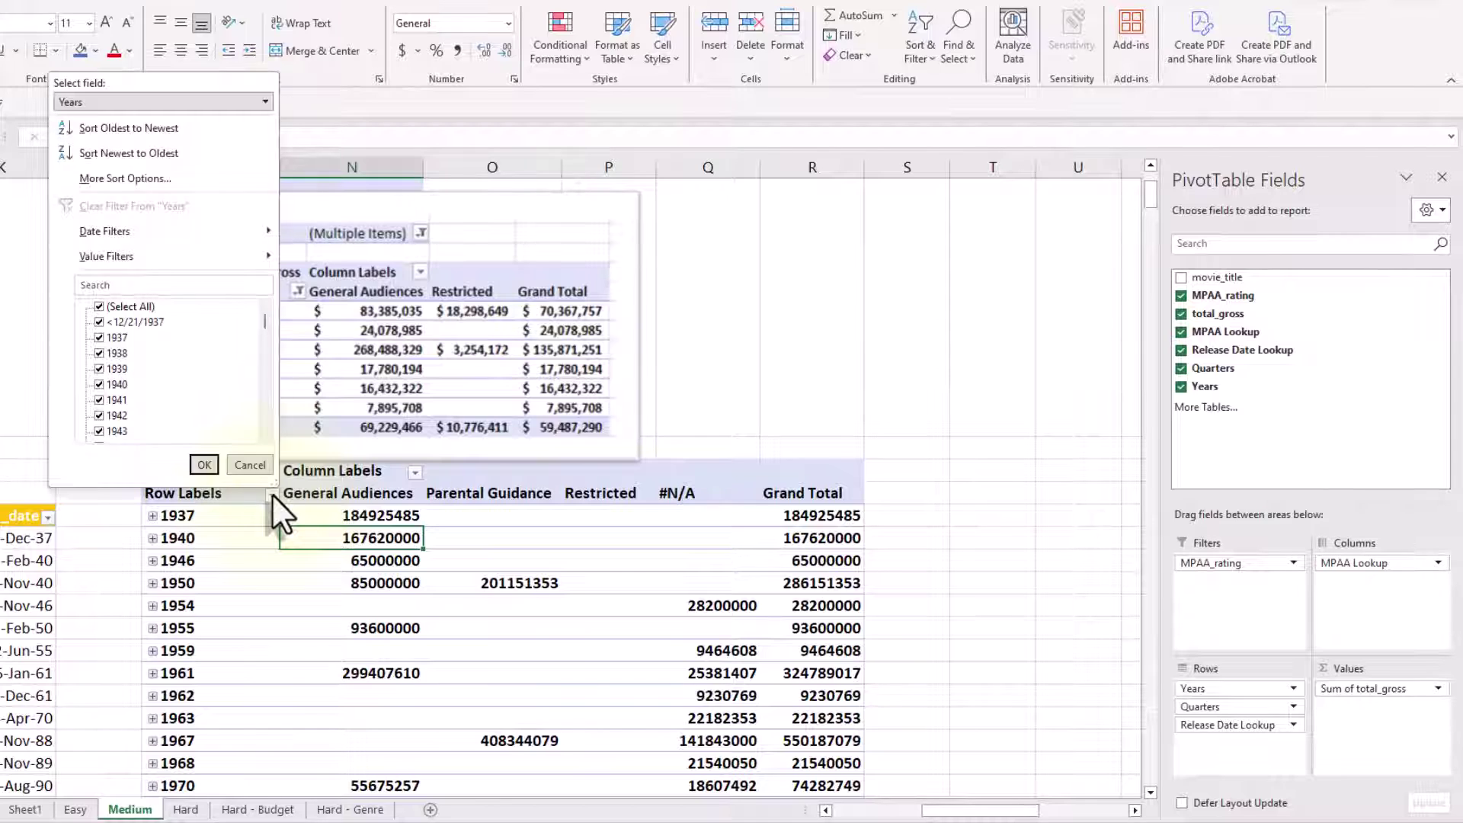
pyautogui.click(98, 306)
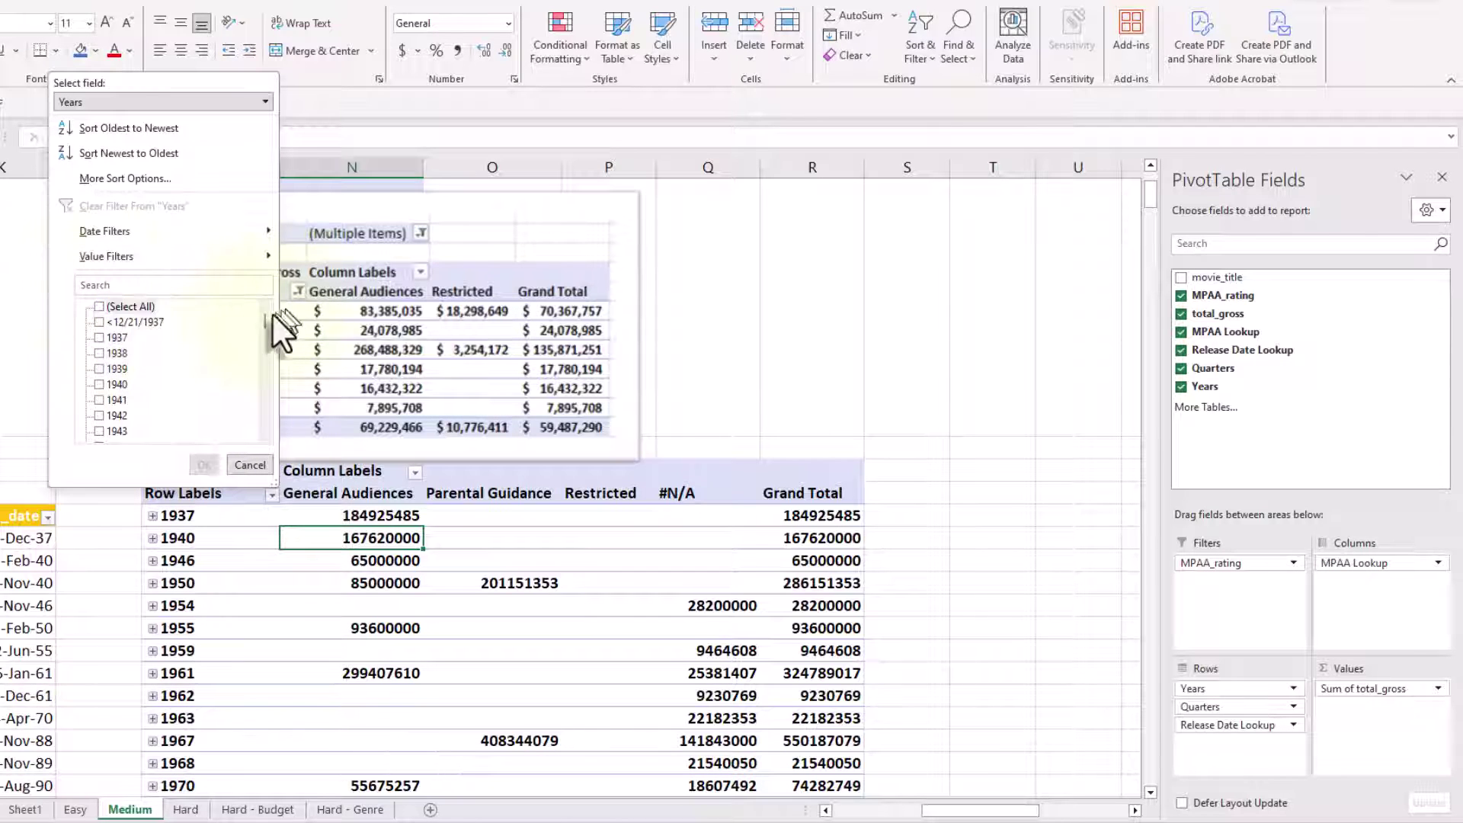
pyautogui.moveTo(265, 321); pyautogui.dragTo(268, 455)
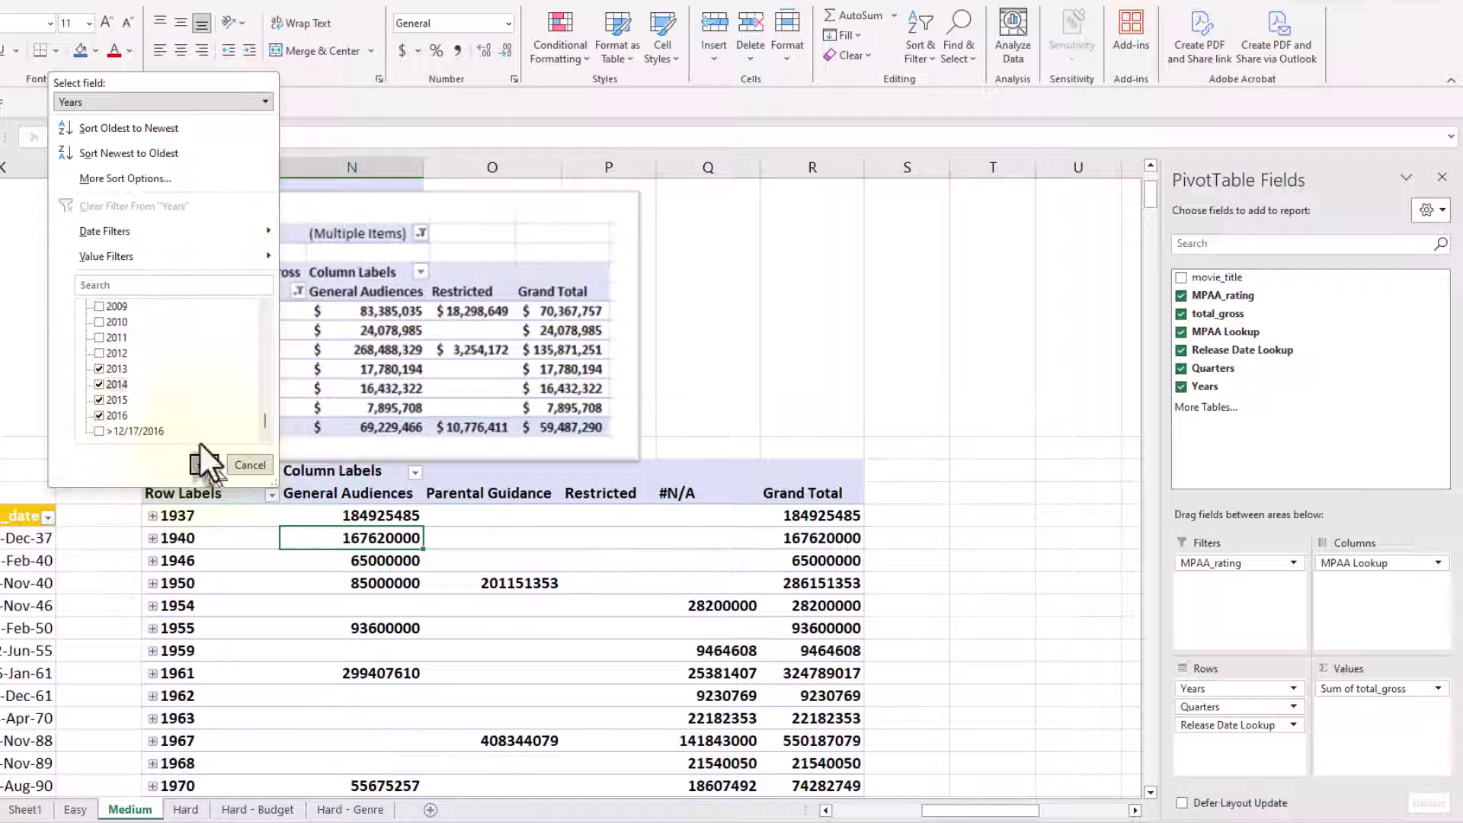
pyautogui.moveTo(213, 256)
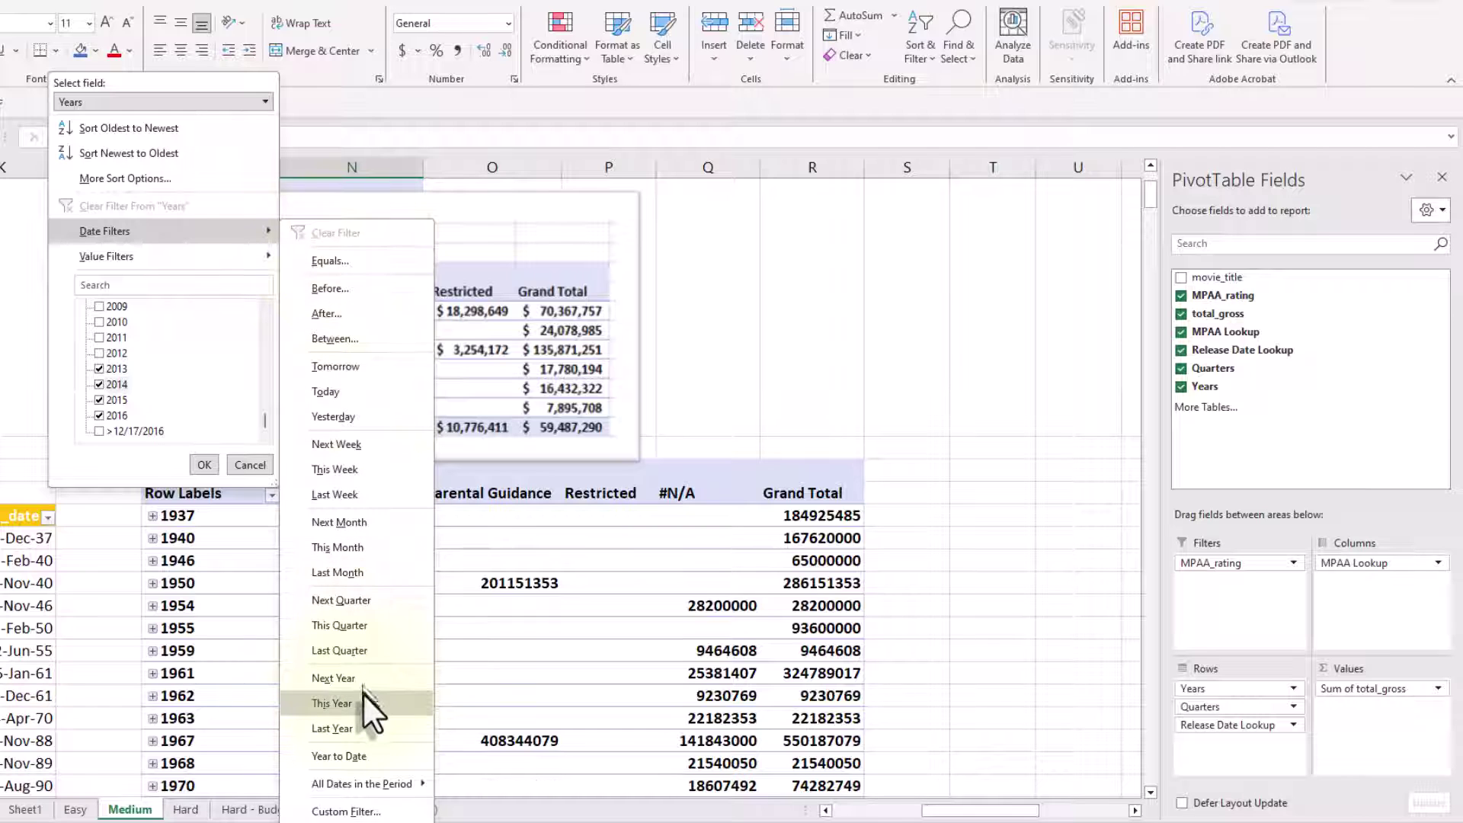
pyautogui.click(204, 464)
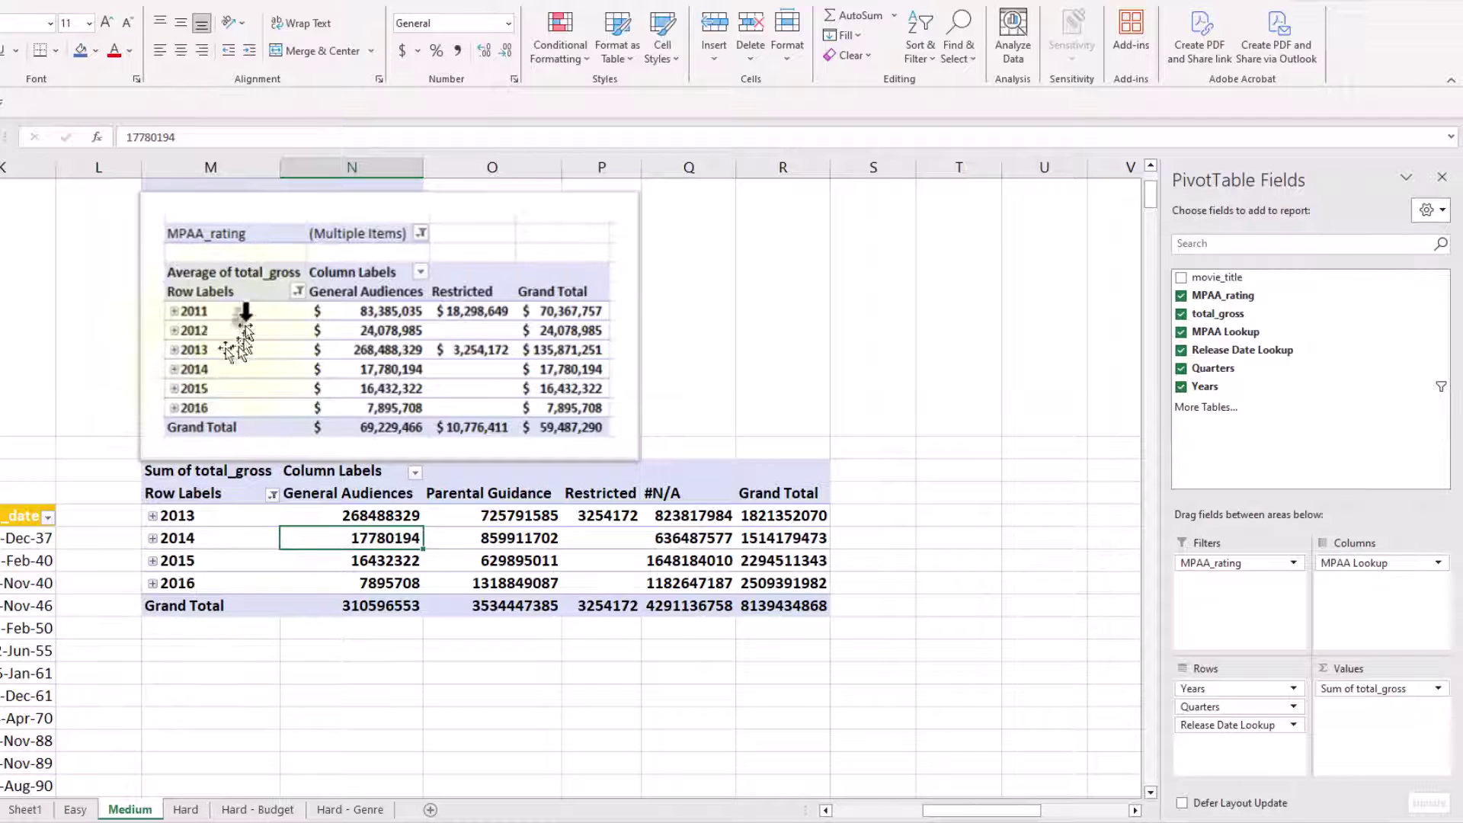
# Tick 2012 and 2011 in the year filter so rows span 2011–2016
pyautogui.click(272, 495)
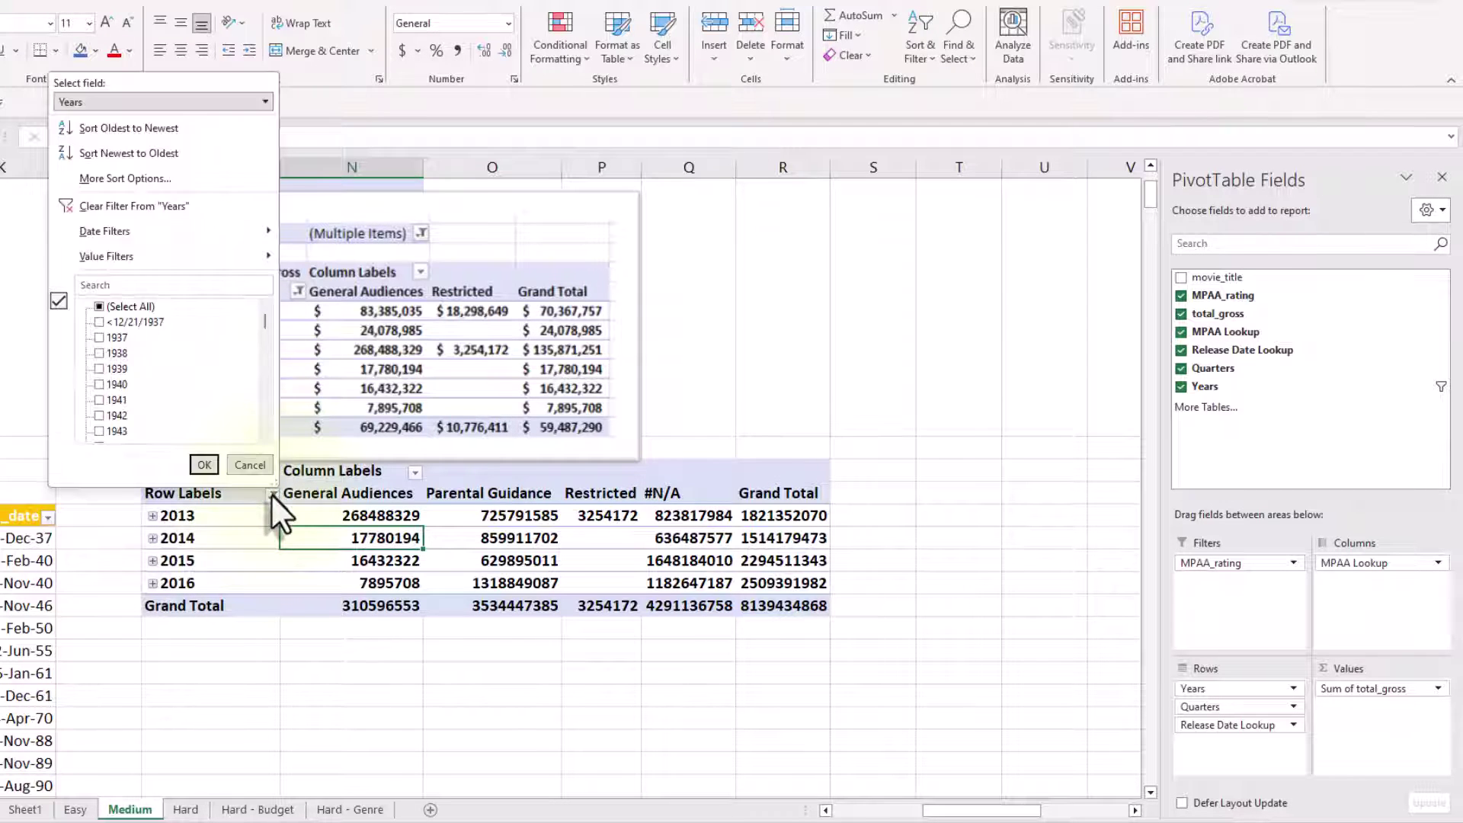
pyautogui.moveTo(263, 322); pyautogui.dragTo(263, 428)
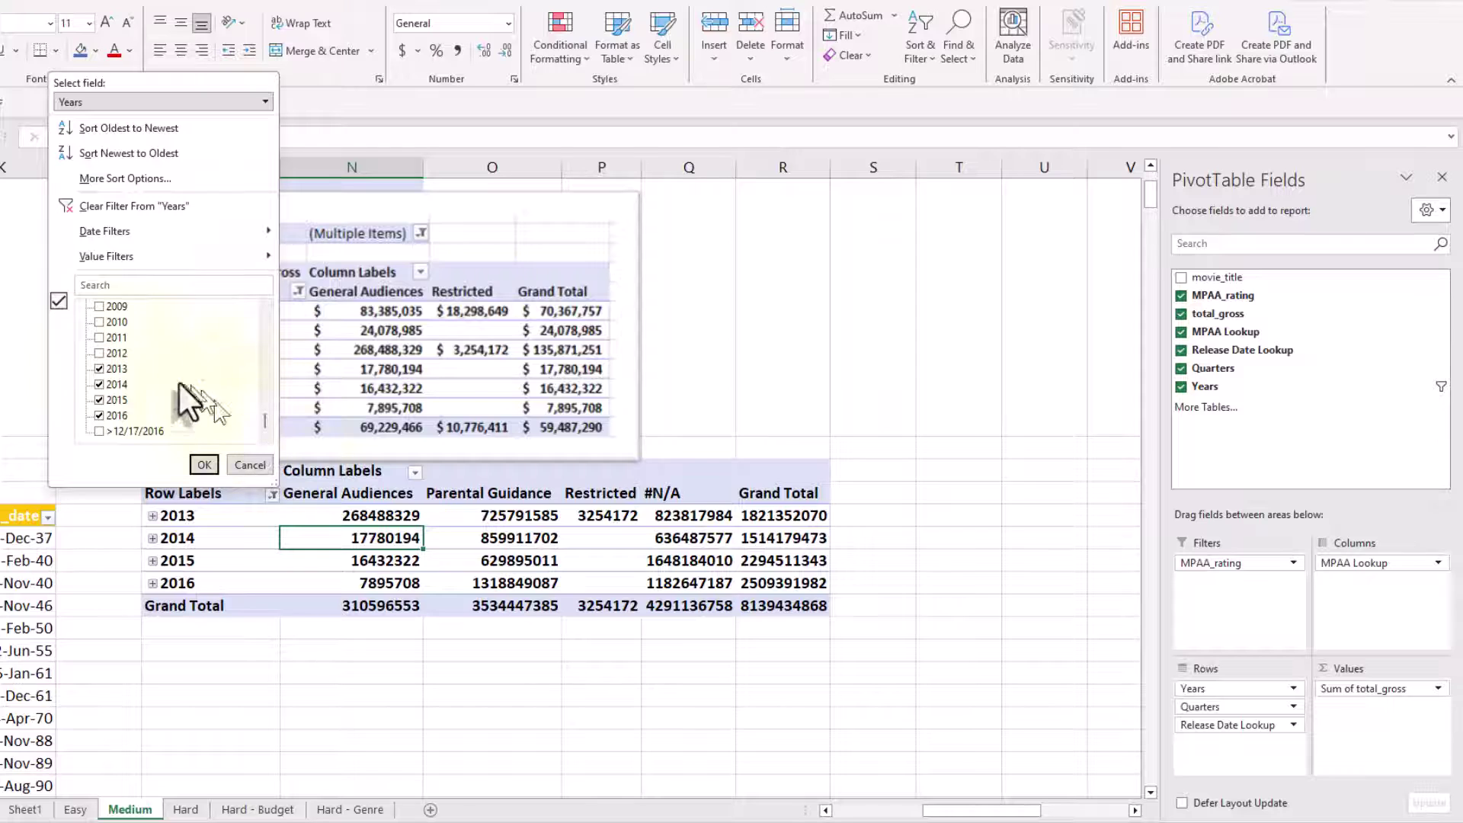
pyautogui.click(99, 353)
pyautogui.click(100, 337)
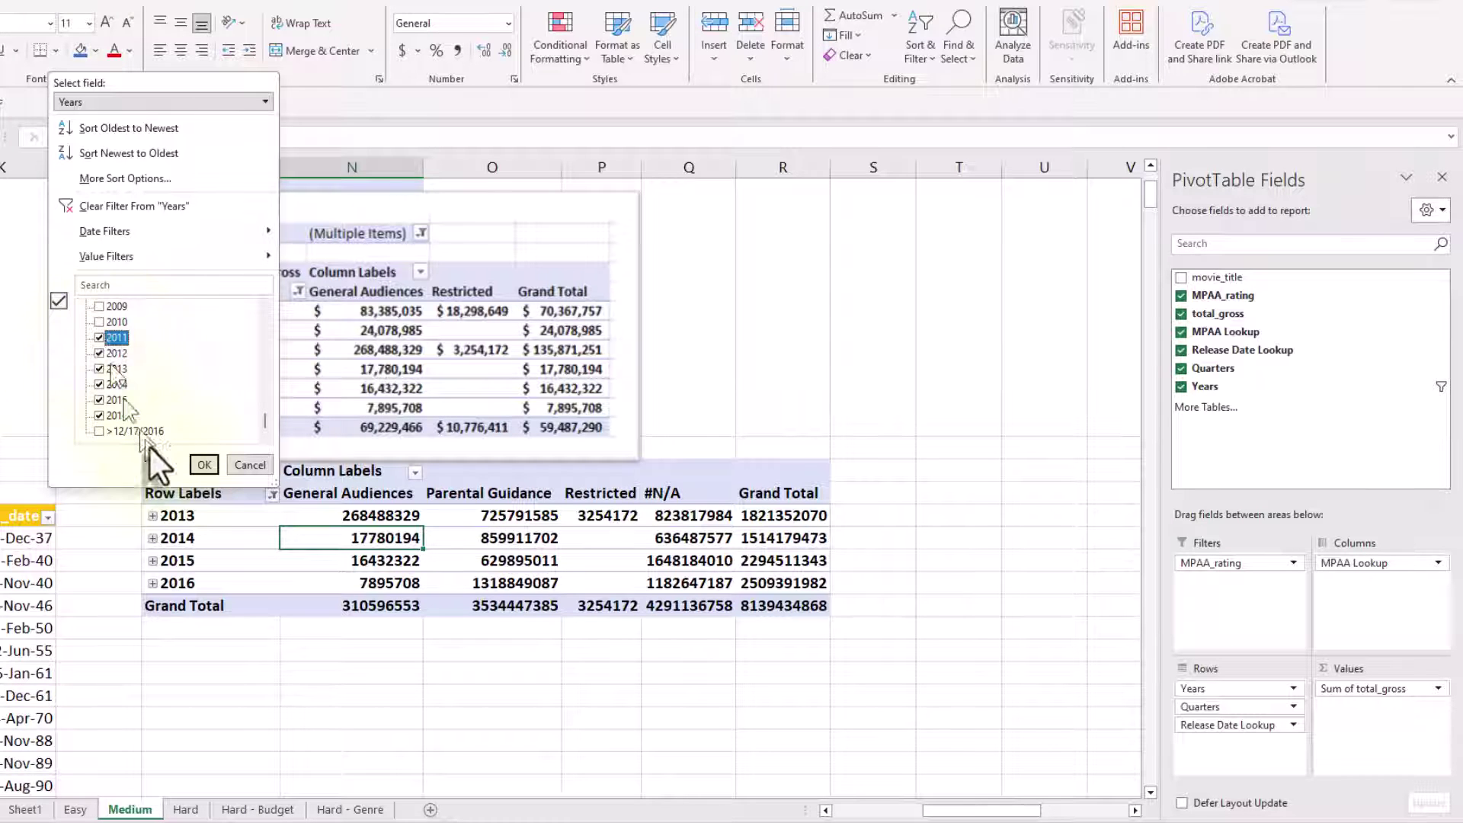
pyautogui.click(201, 463)
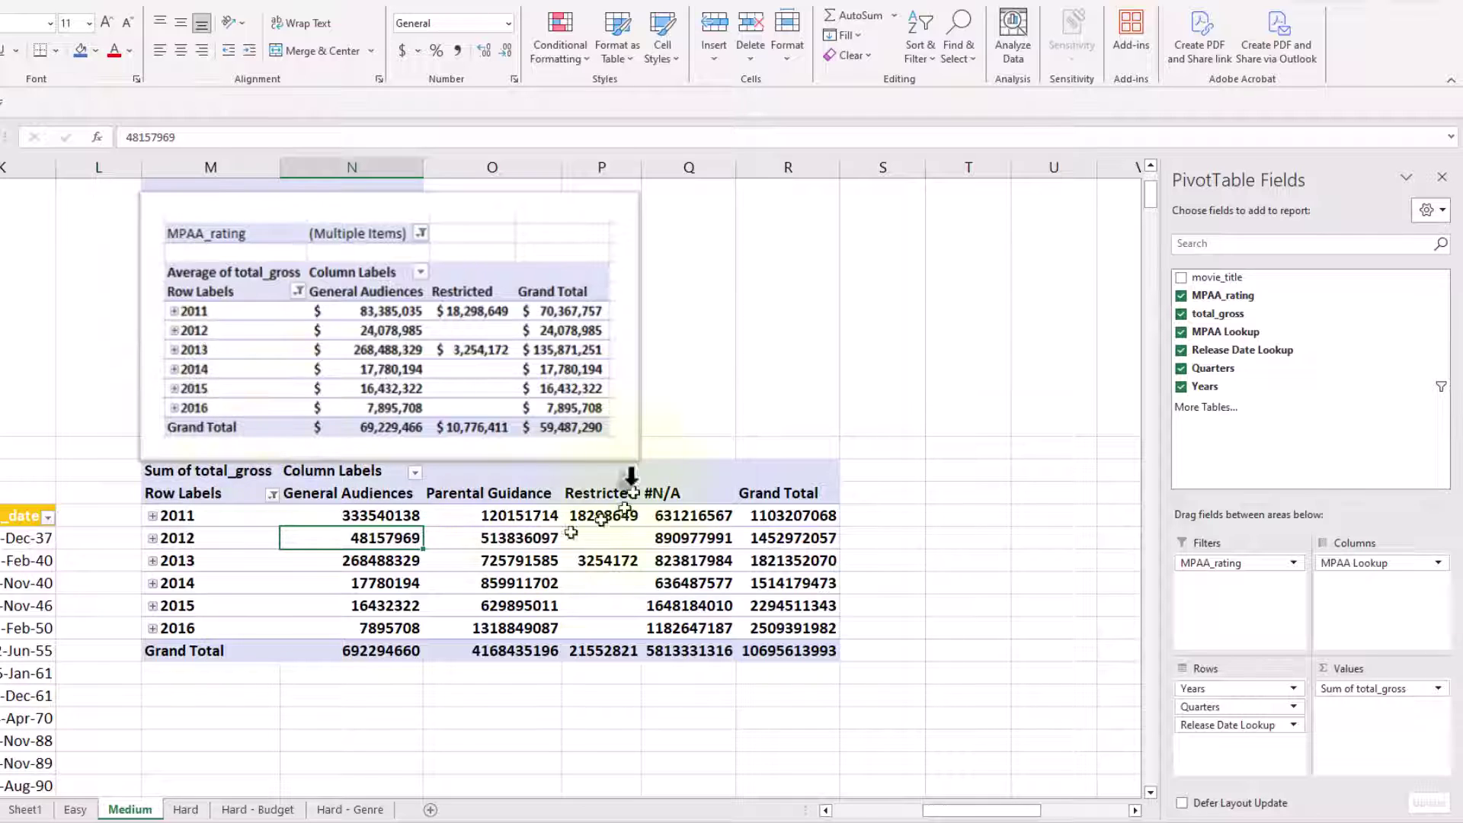
# Shift the upper pivot's picture right, then filter MPAA_rating to exclude Not Rated and R
pyautogui.moveTo(181, 366); pyautogui.dragTo(524, 355)
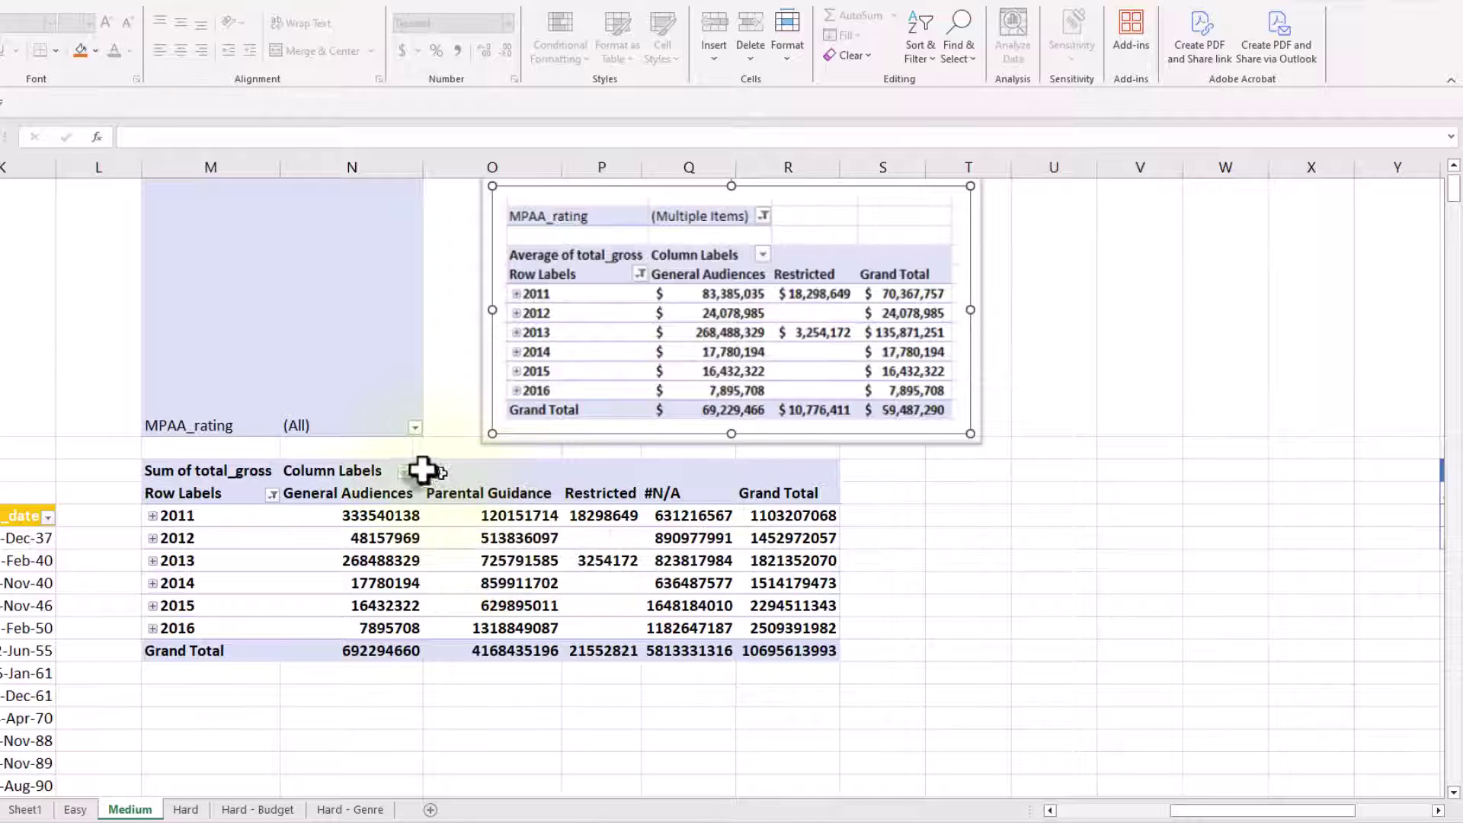
pyautogui.click(414, 428)
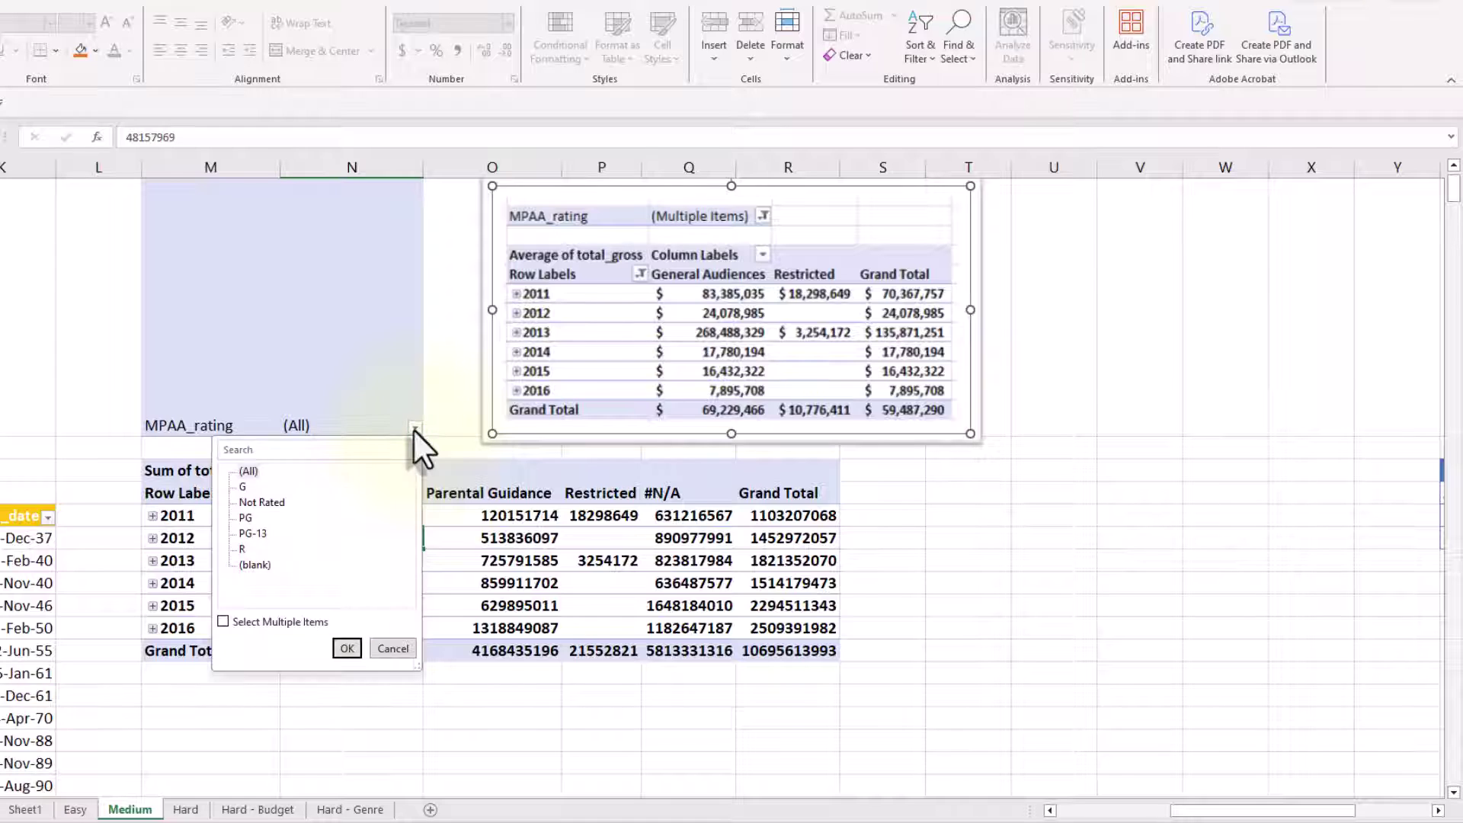
pyautogui.click(252, 621)
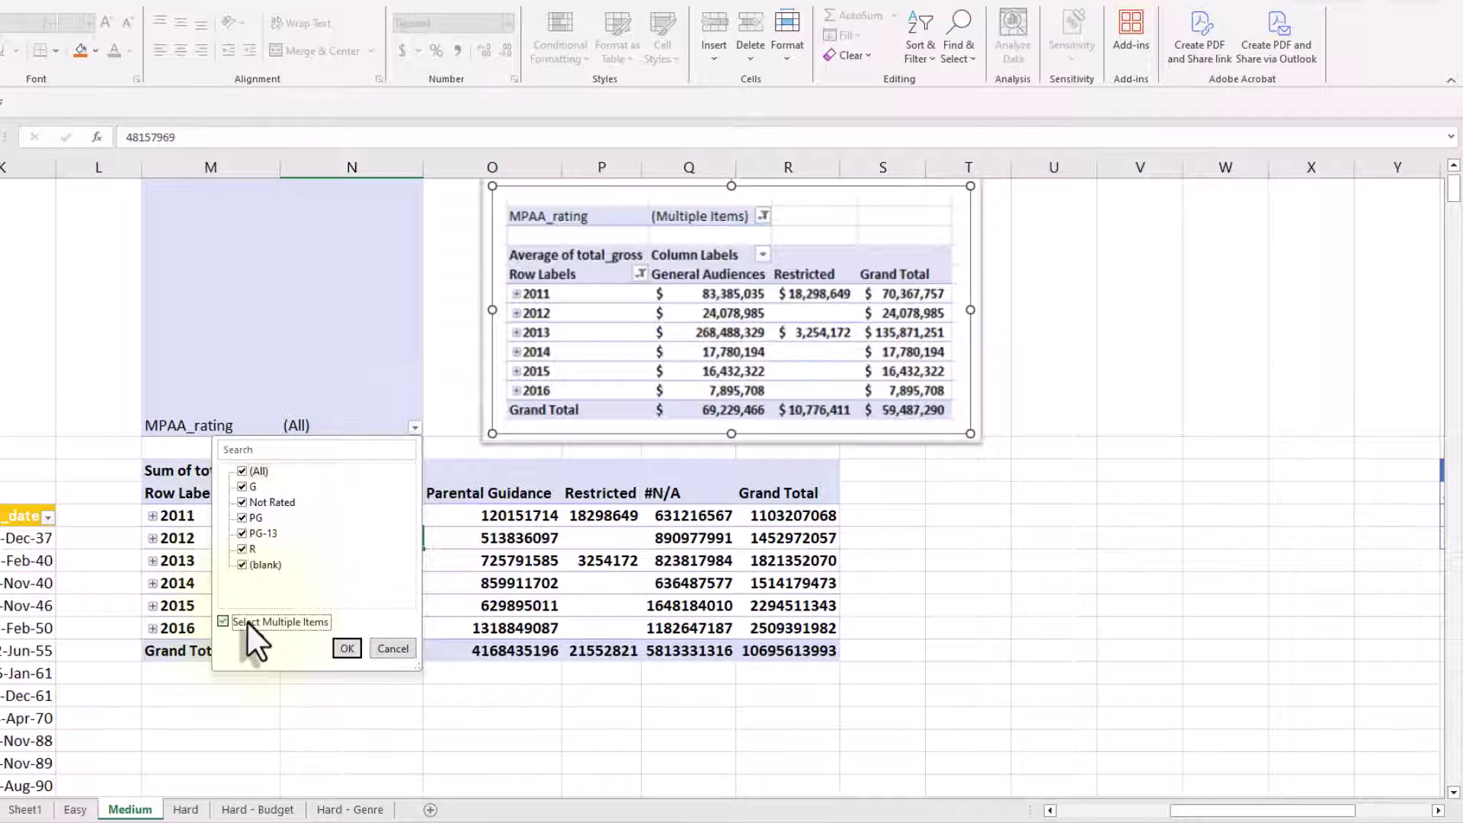
pyautogui.click(240, 501)
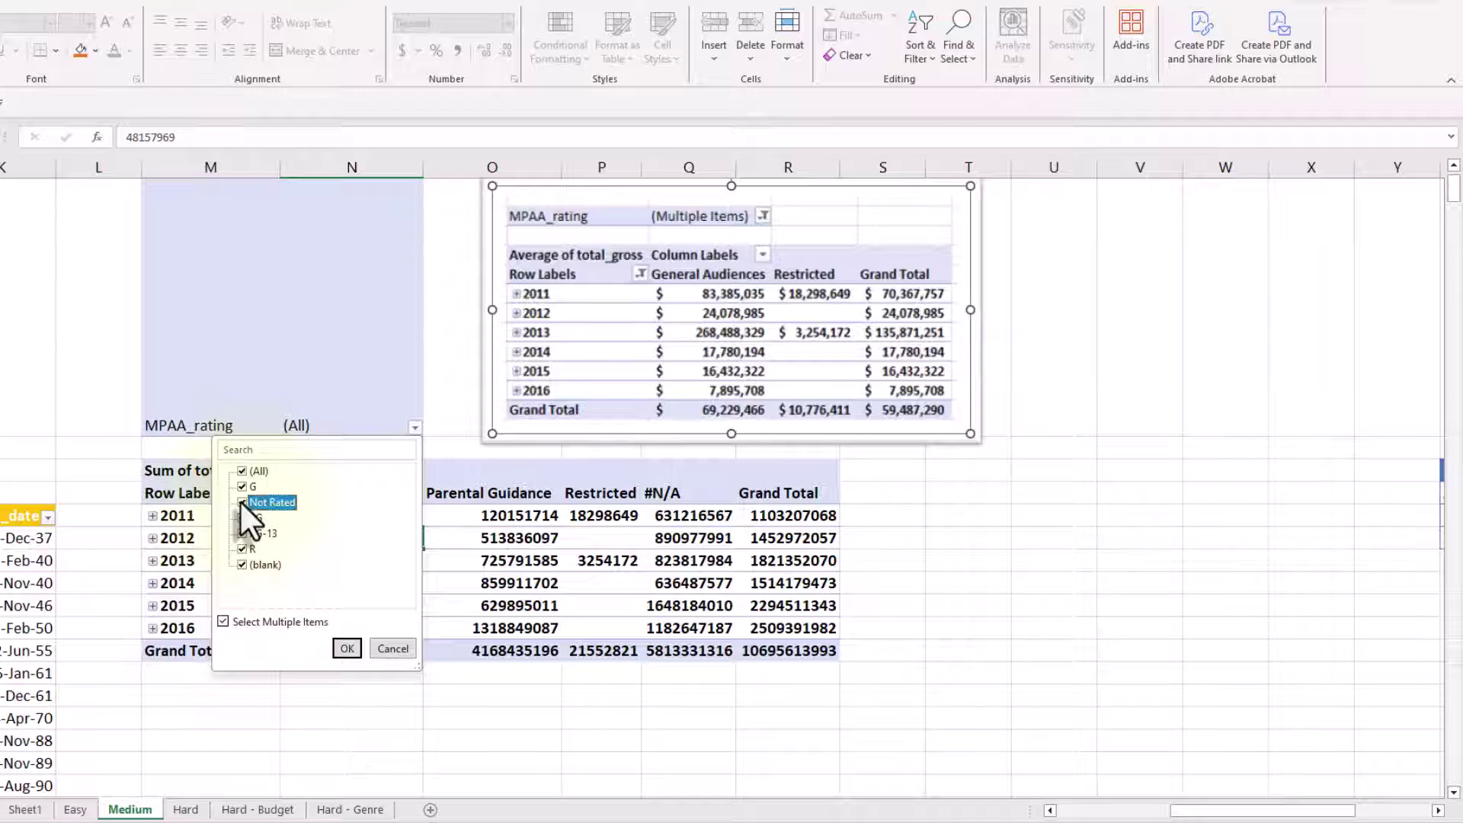
pyautogui.click(241, 546)
pyautogui.click(346, 648)
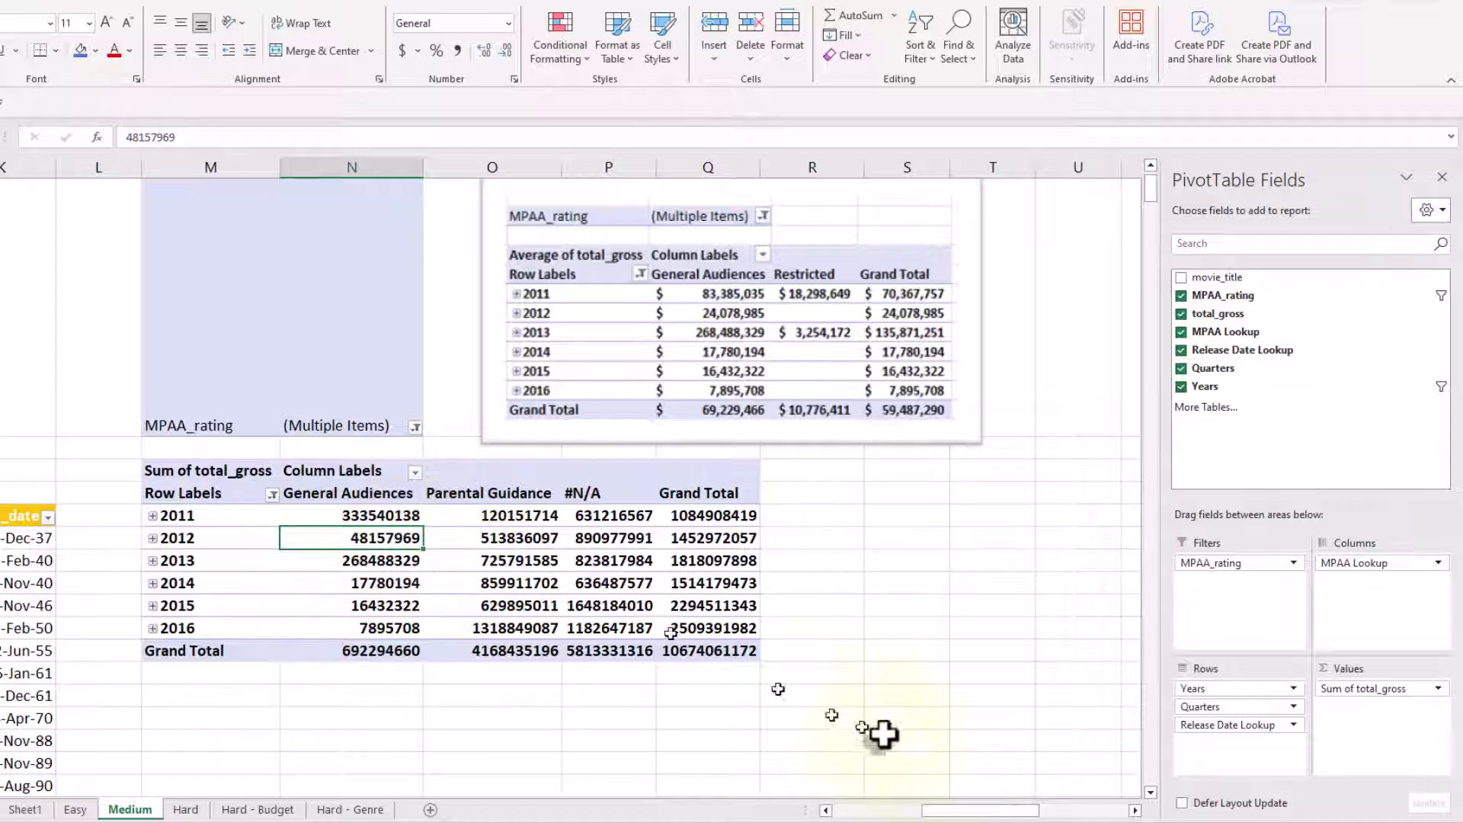
# Inspect the MPAA_rating values in the source data column
pyautogui.moveTo(979, 810); pyautogui.dragTo(888, 810)
pyautogui.click(49, 516)
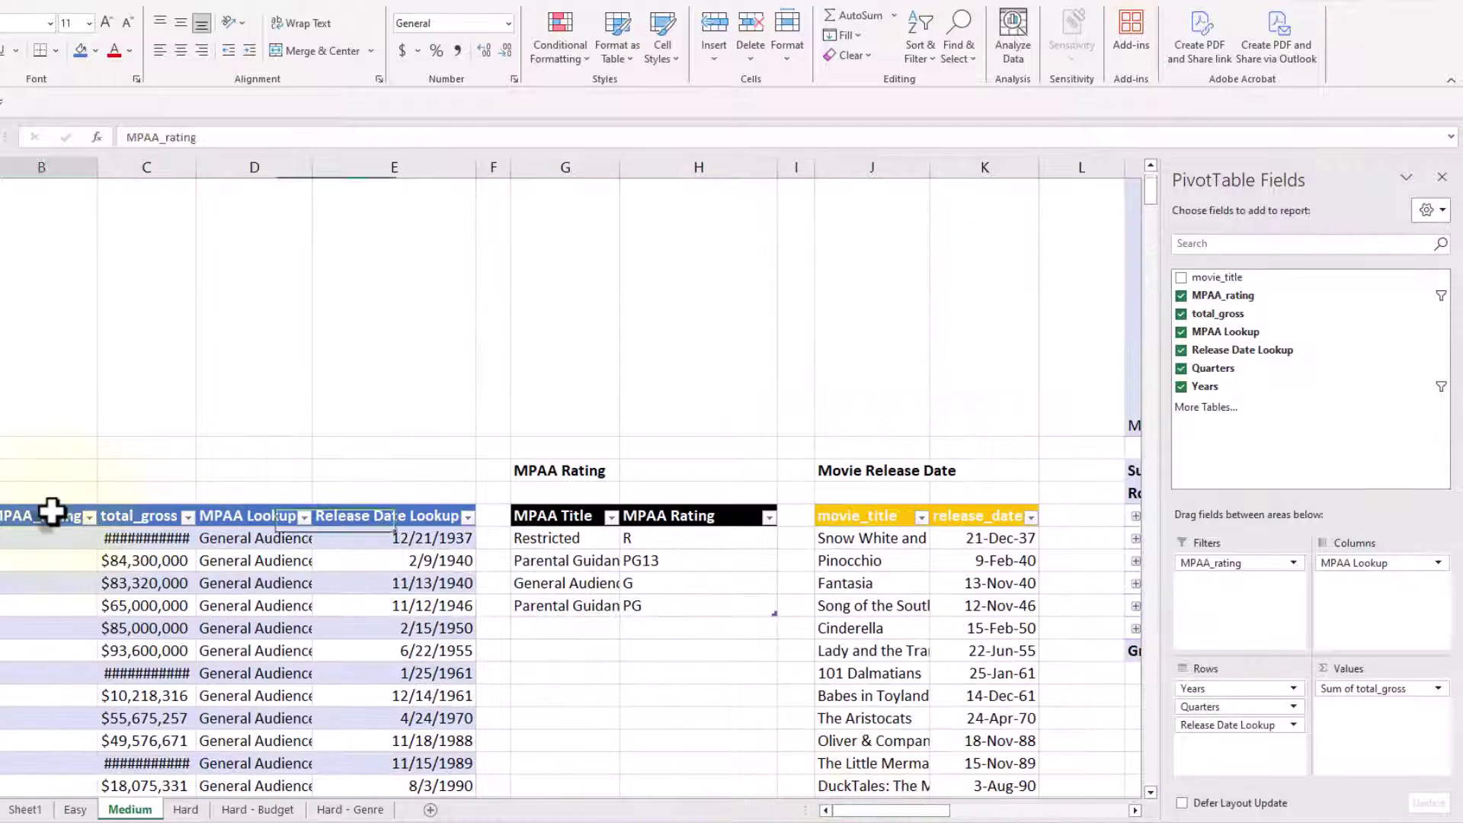
pyautogui.moveTo(17, 540); pyautogui.dragTo(20, 740)
pyautogui.moveTo(248, 539); pyautogui.dragTo(251, 740)
pyautogui.moveTo(1064, 810); pyautogui.dragTo(1176, 810)
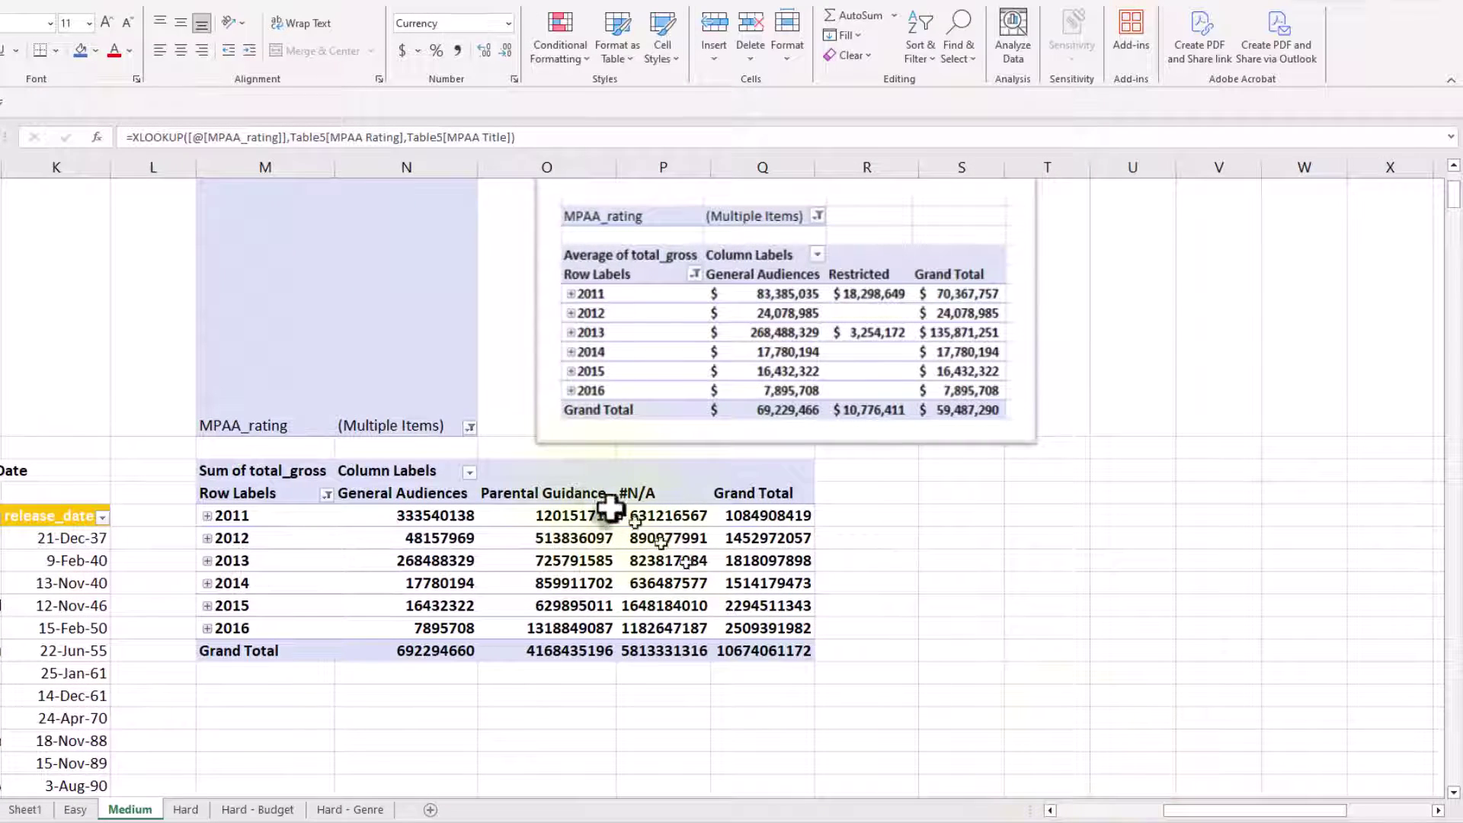
# Reset the MPAA_rating report filter to include all ratings, restoring the Restricted column
pyautogui.click(467, 419)
pyautogui.click(468, 563)
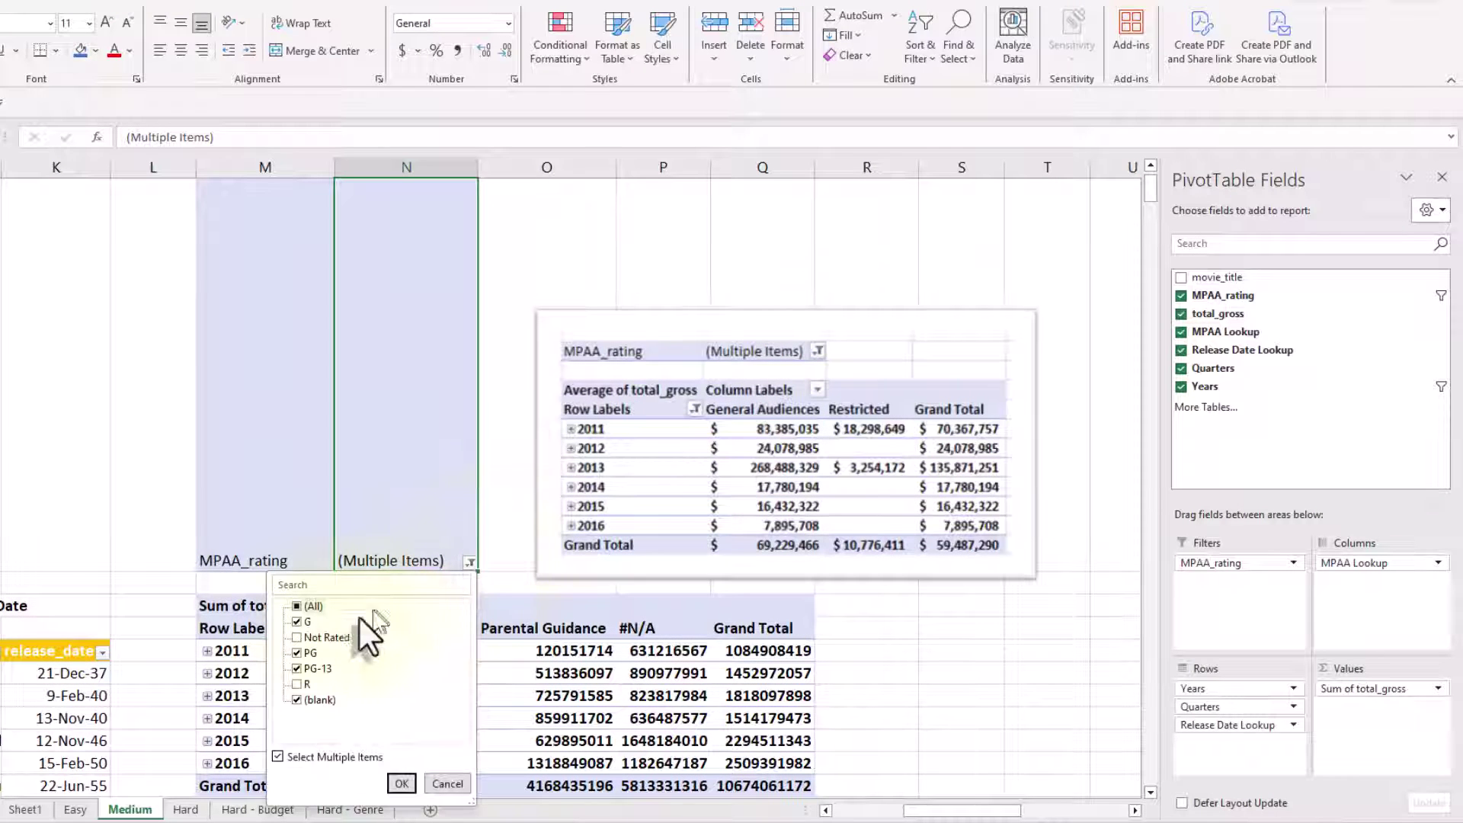
pyautogui.click(297, 606)
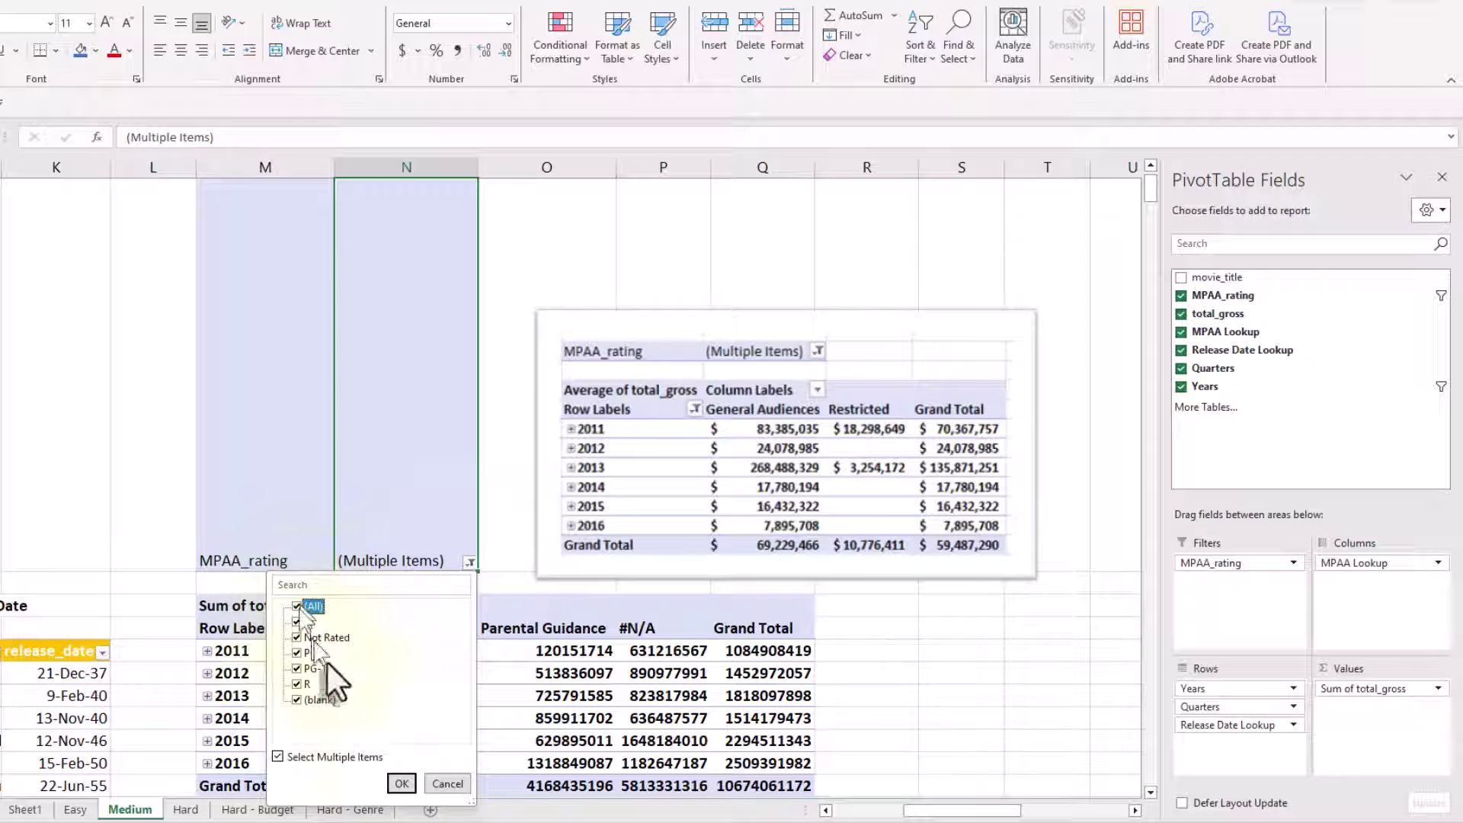
pyautogui.click(402, 783)
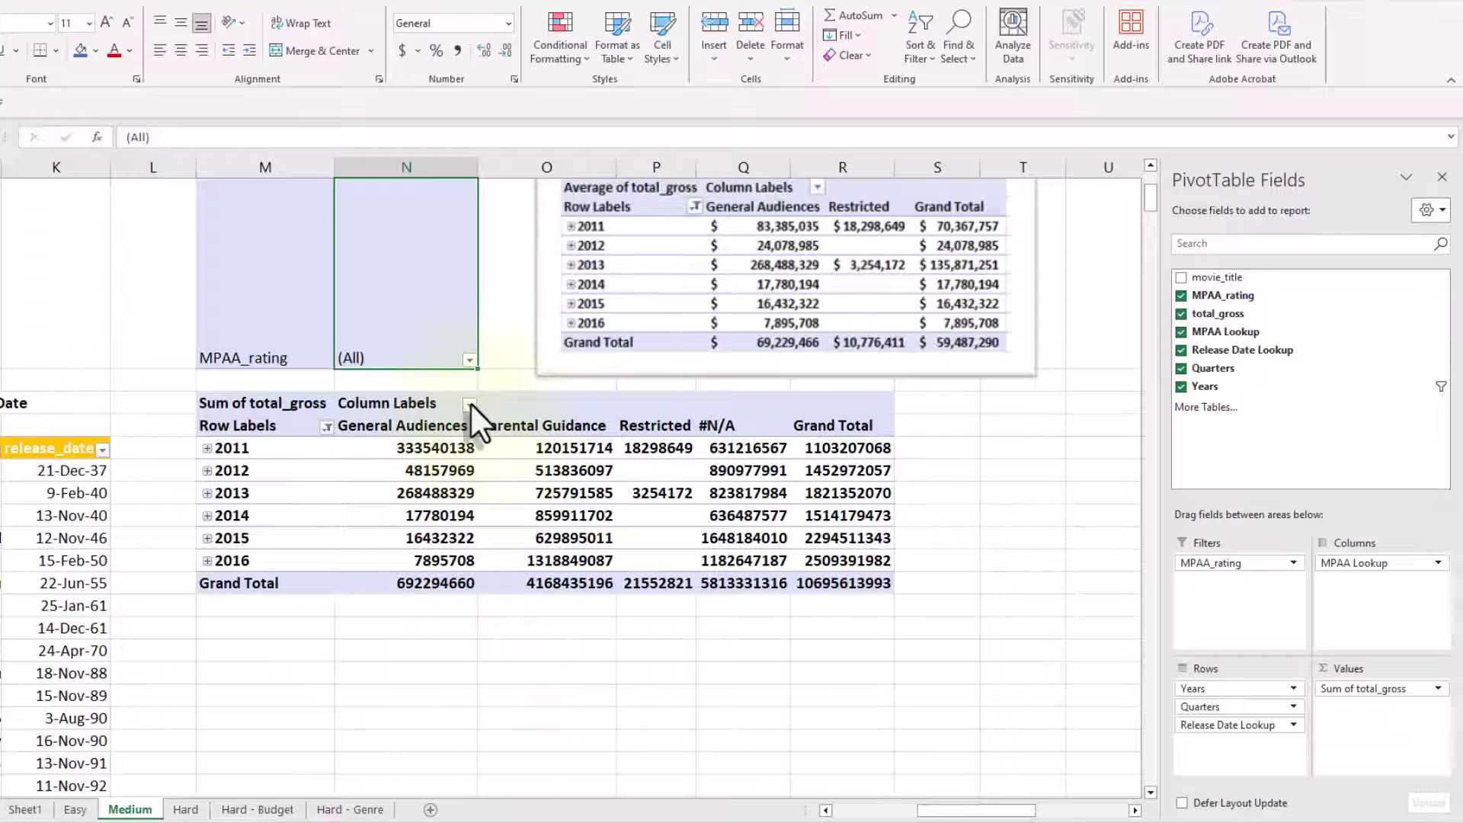
# Filter the lower pivot's rating columns to only General Audiences and Restricted
pyautogui.click(469, 402)
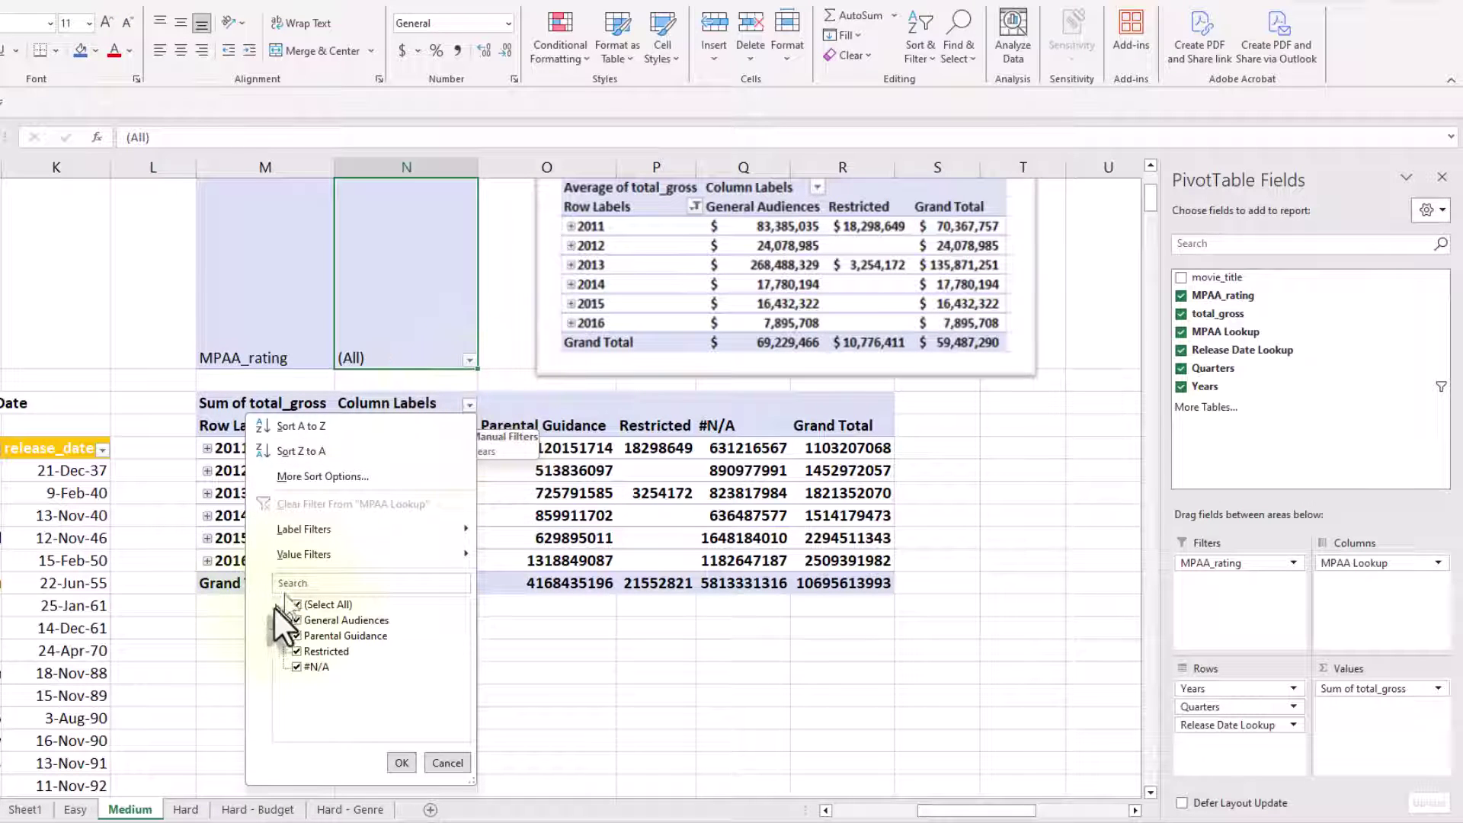
pyautogui.click(295, 605)
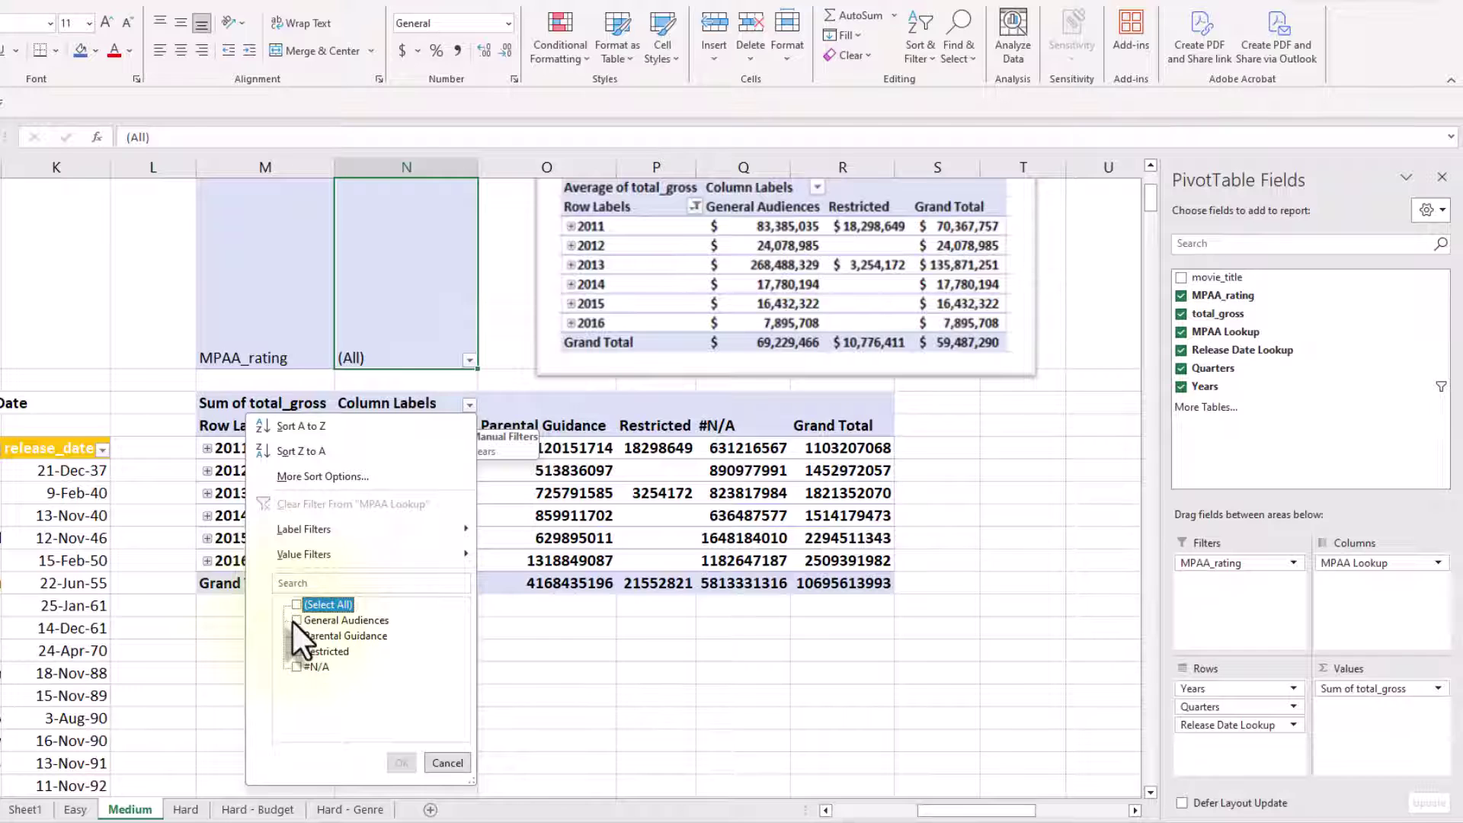
pyautogui.click(296, 621)
pyautogui.click(298, 650)
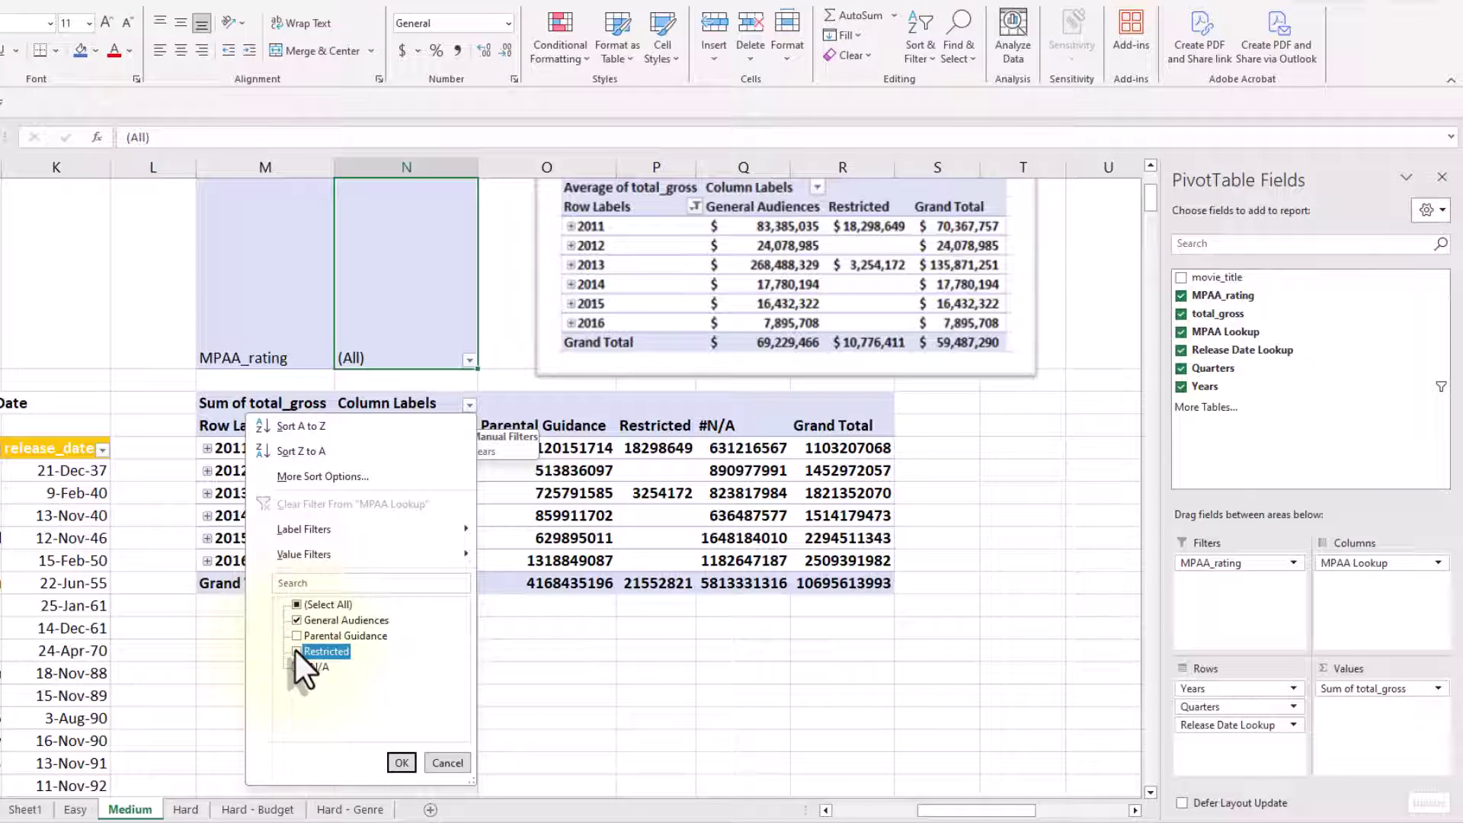
pyautogui.click(402, 762)
pyautogui.scroll(1, 782, 621)
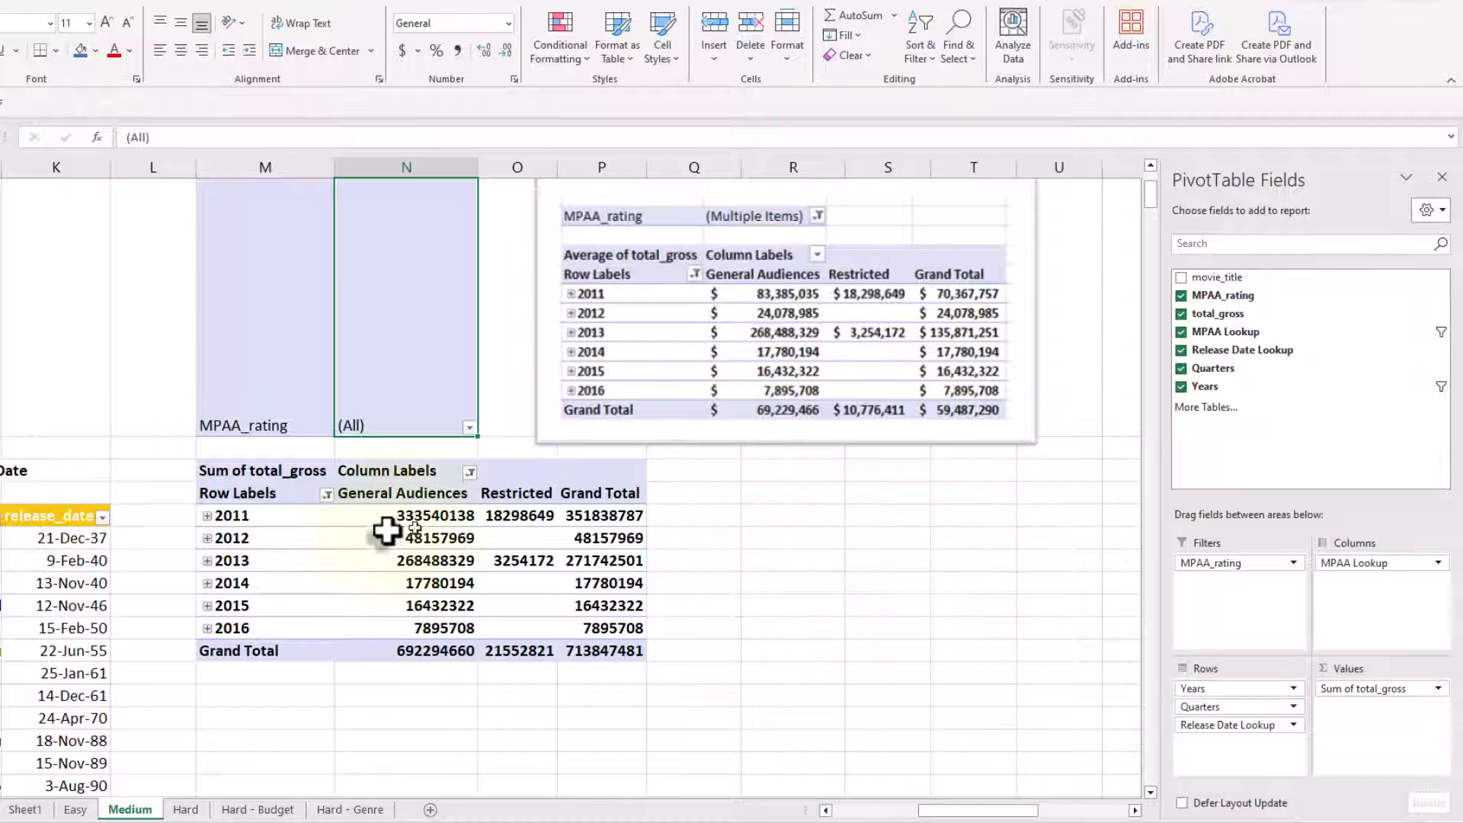
# Apply Accounting Number Format to the pivot totals from 2011 through Grand Total
pyautogui.moveTo(386, 517)
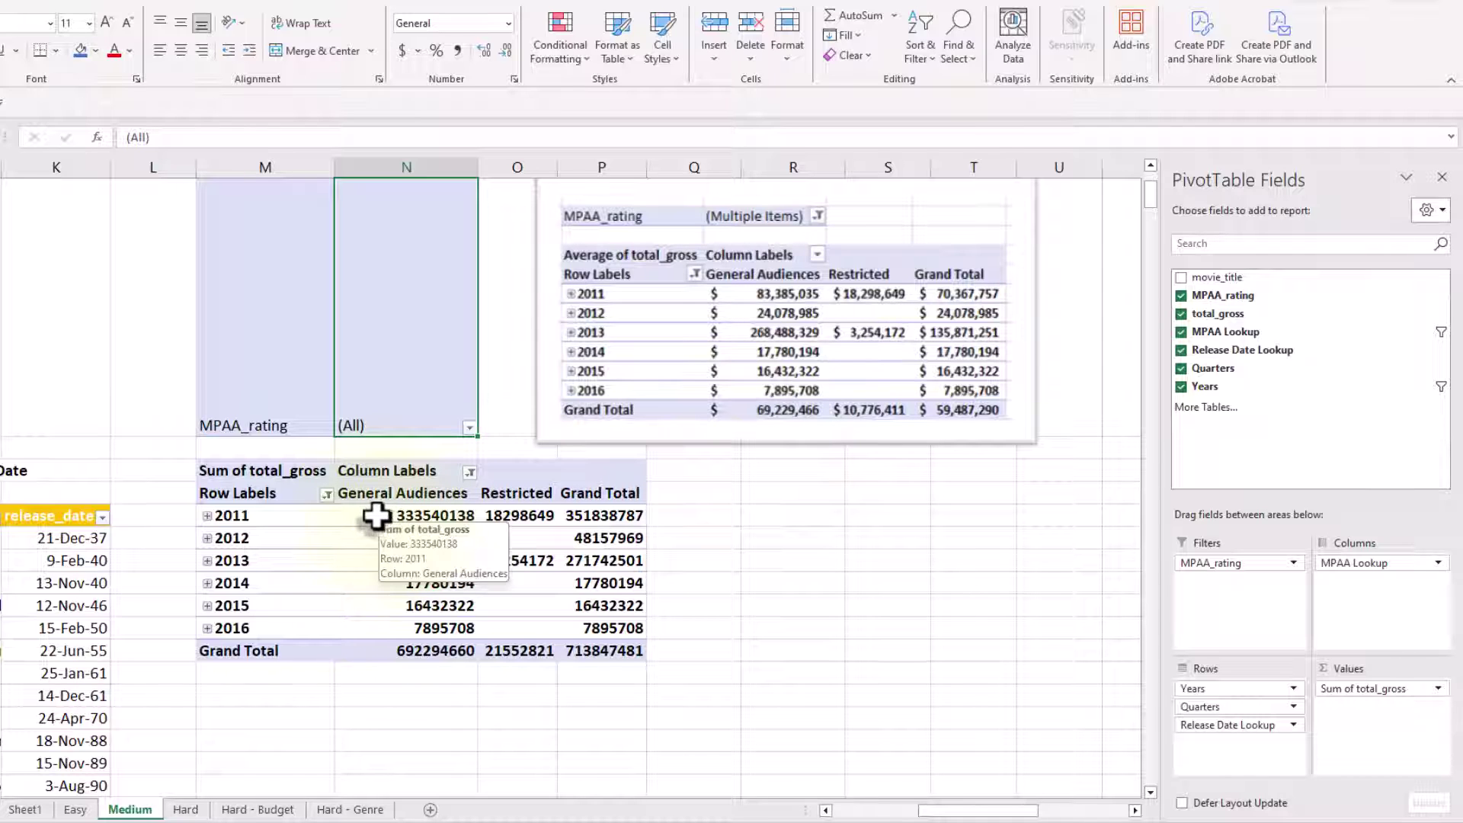
pyautogui.moveTo(385, 516); pyautogui.dragTo(588, 650)
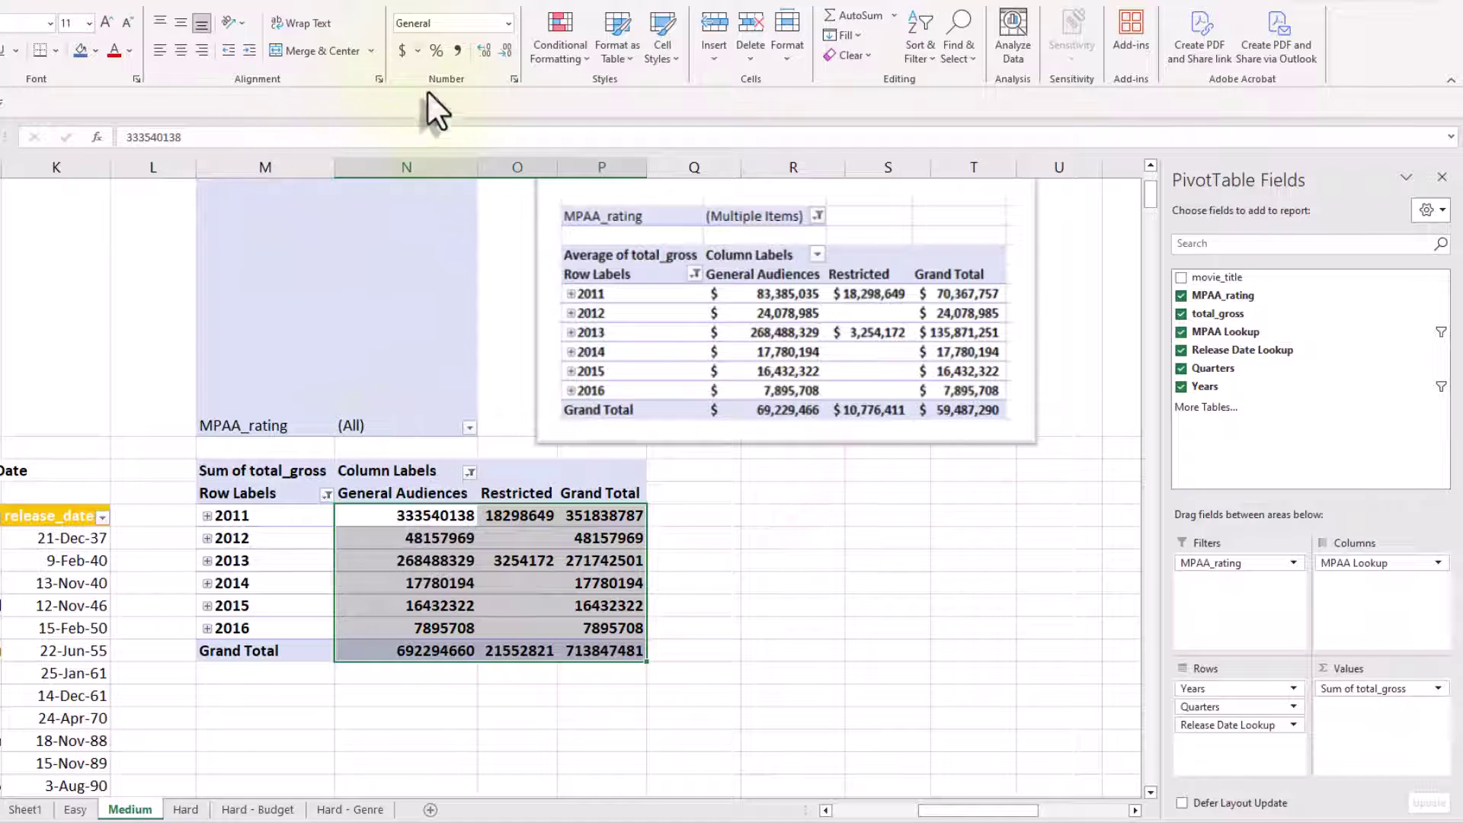
pyautogui.click(404, 50)
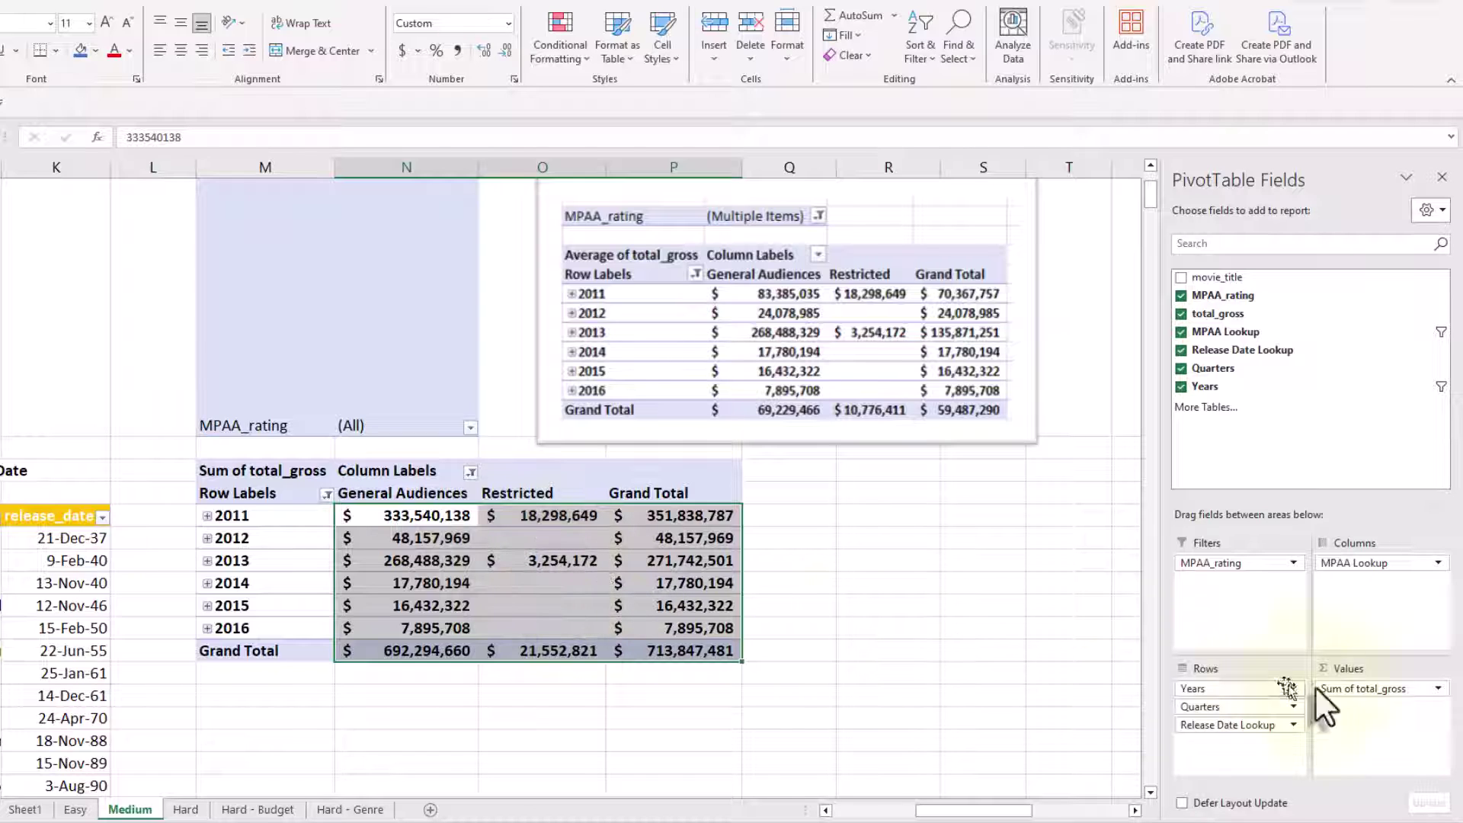
# Open Number Format for the Sum of total_gross field and browse the Number, Text and Special categories
pyautogui.click(1437, 689)
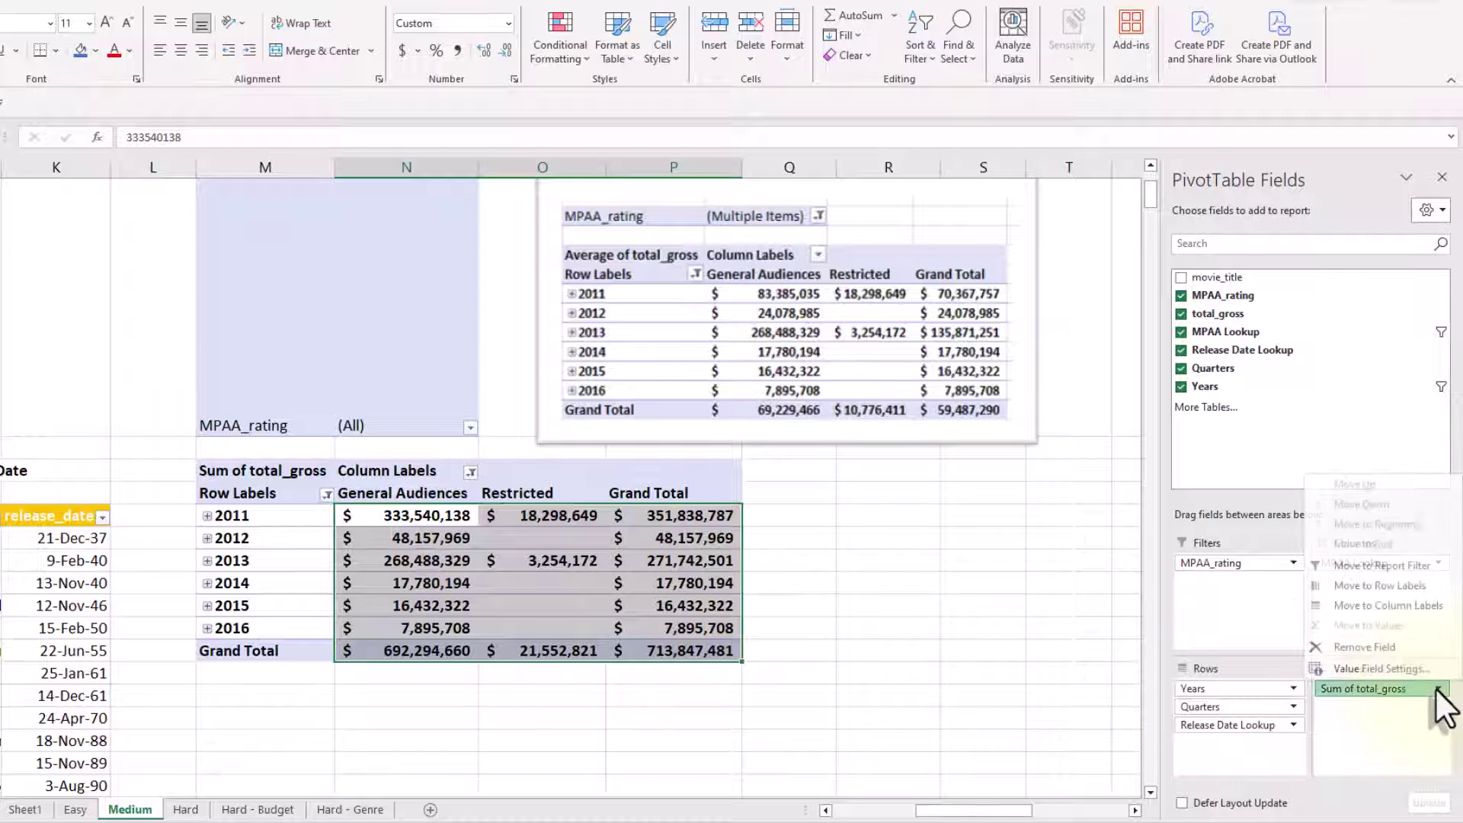
pyautogui.click(1434, 670)
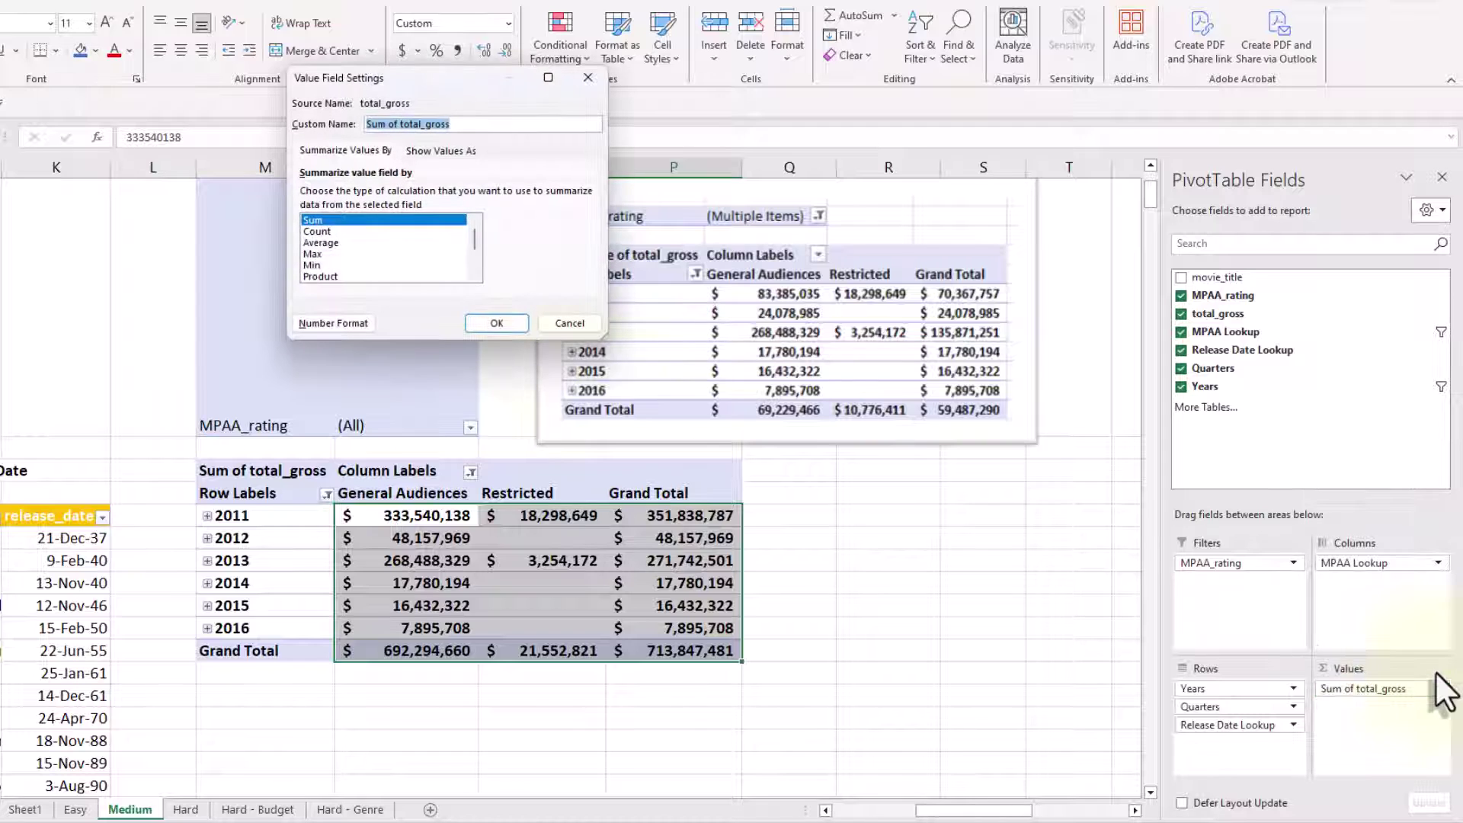
pyautogui.moveTo(445, 85); pyautogui.dragTo(445, 216)
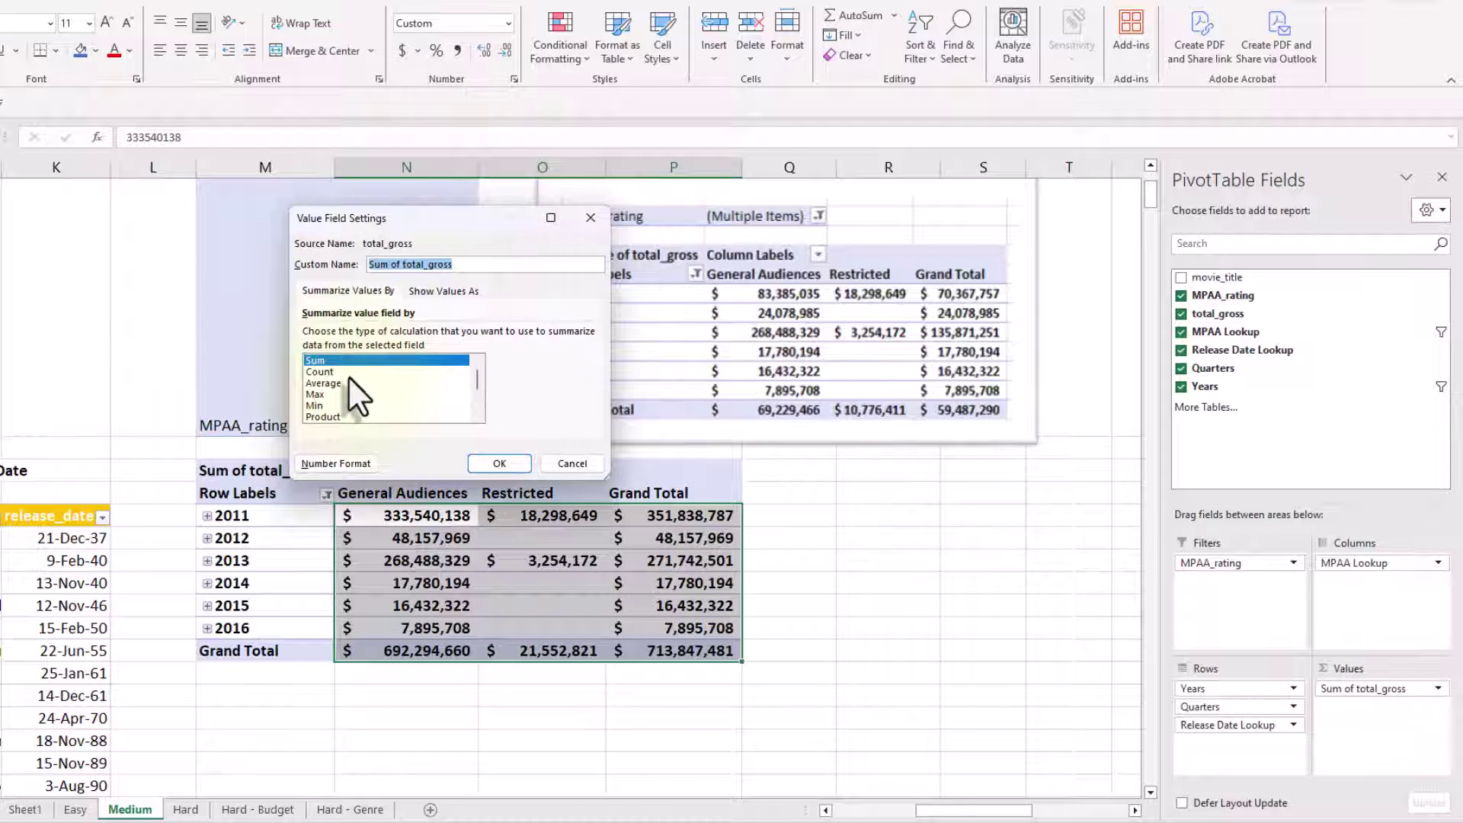
pyautogui.click(307, 460)
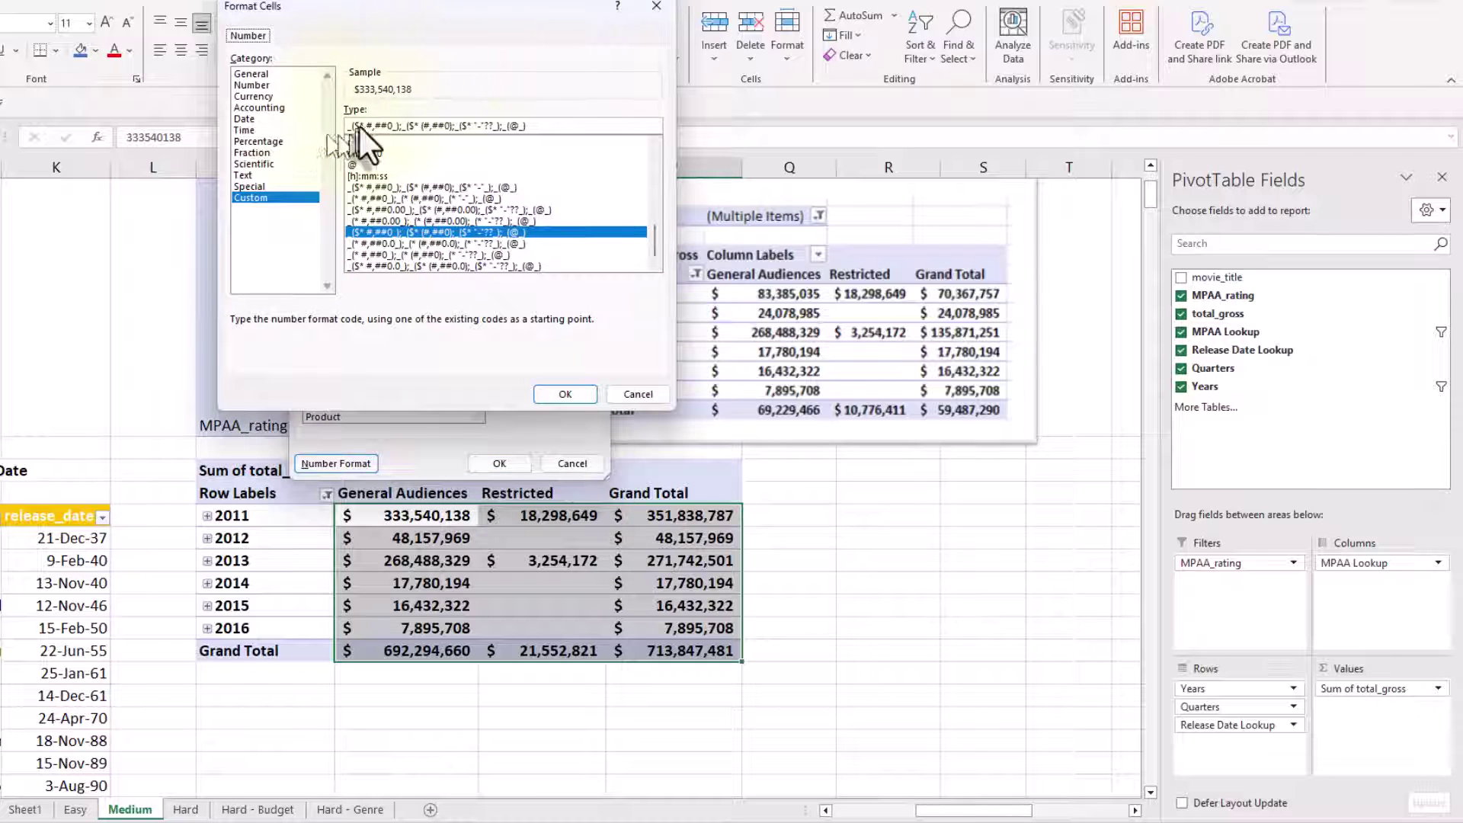
pyautogui.click(269, 94)
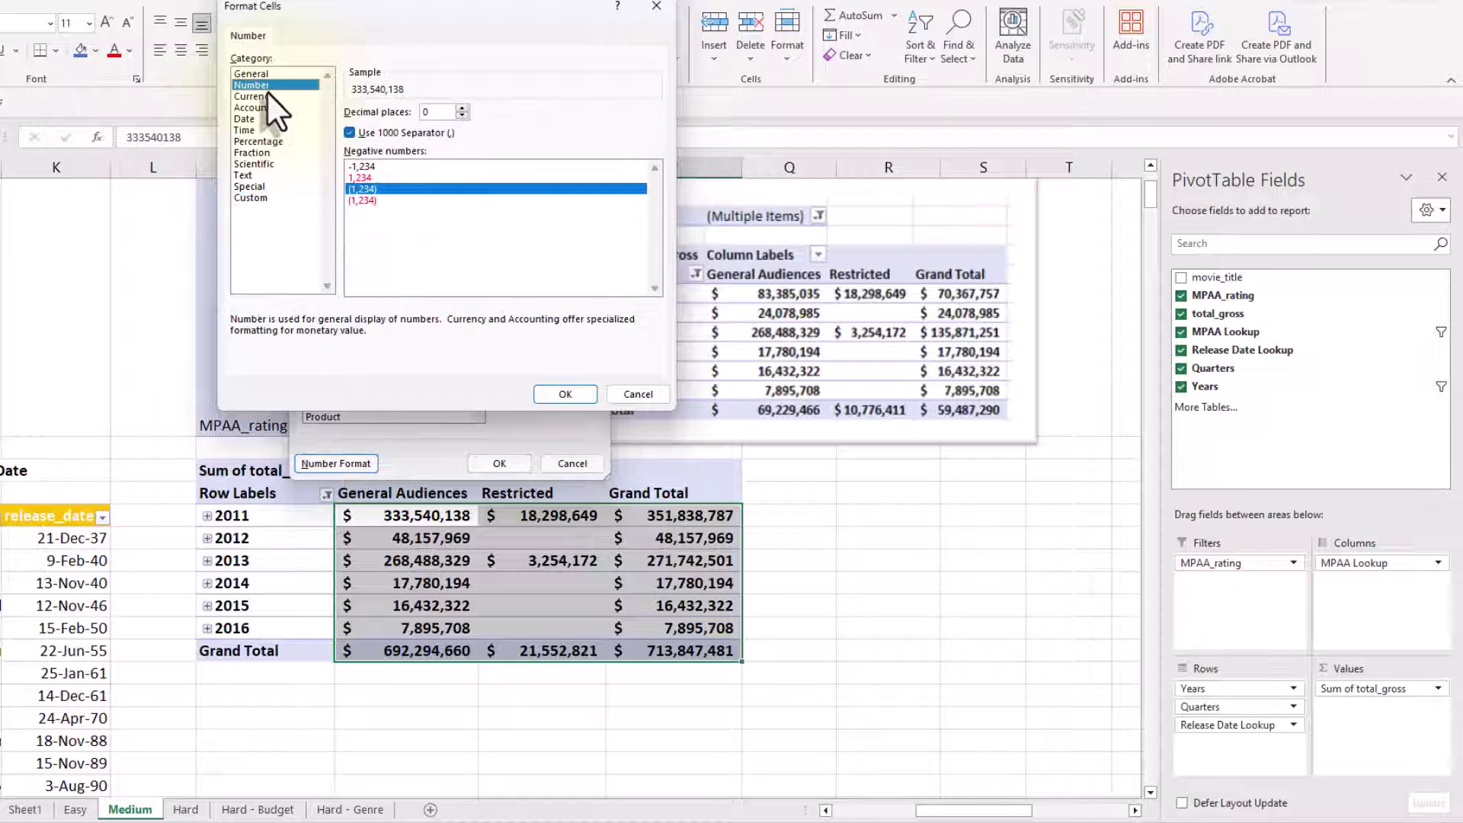
pyautogui.click(253, 177)
pyautogui.click(261, 185)
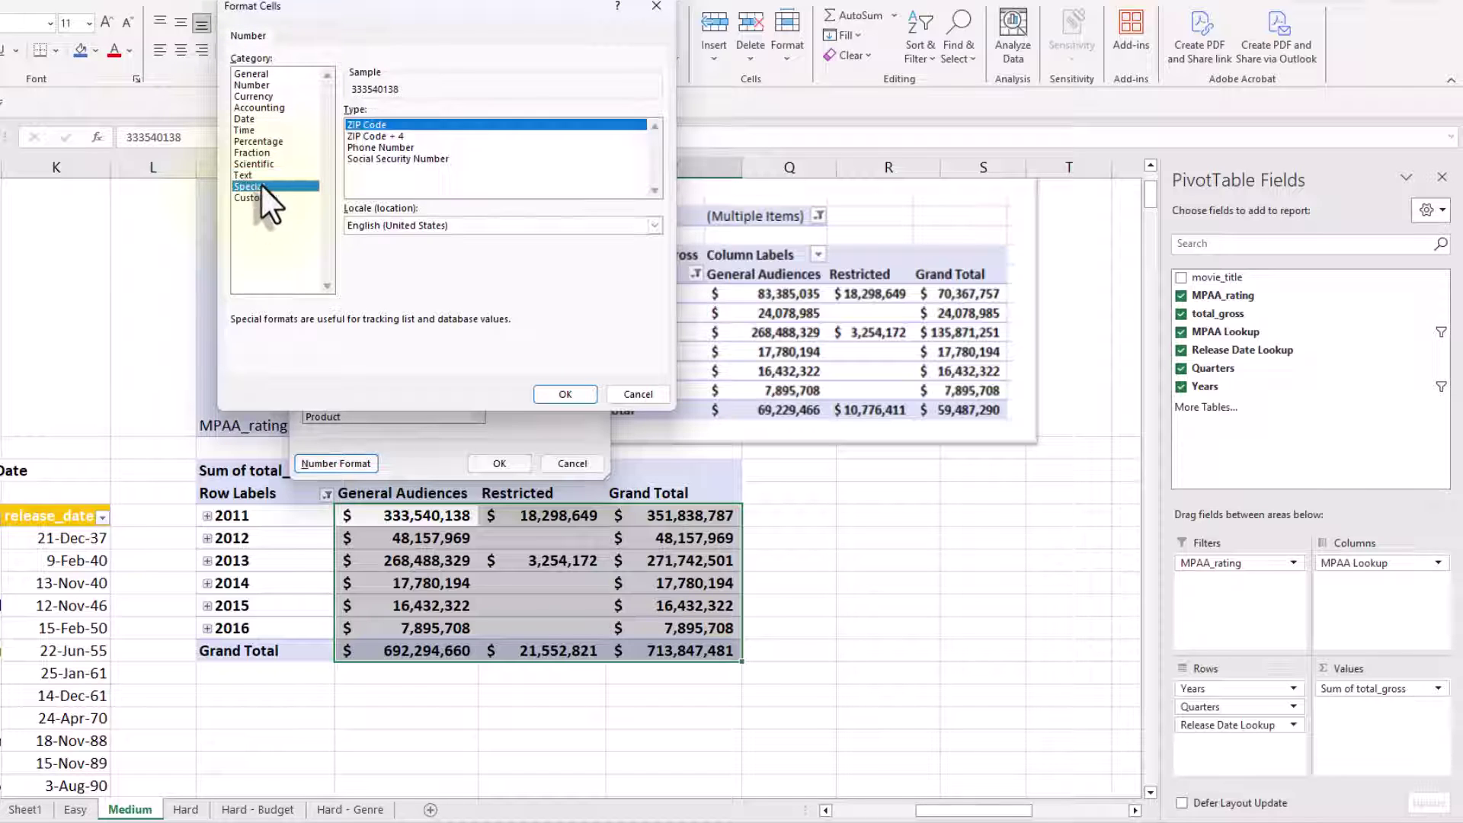